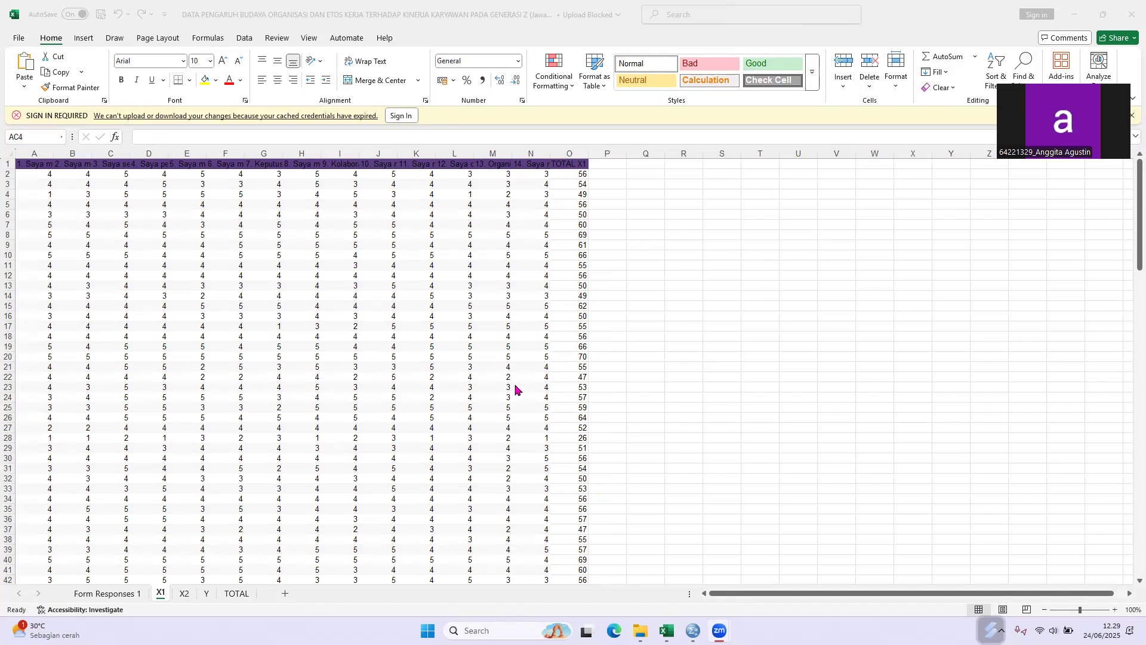
# - Switch to DataSet2 in SPSS and run a two-tailed Pearson bivariate correlation on X1.1 to X1.14 and TOTAL_X1
pyautogui.moveTo(693, 630)
pyautogui.click(511, 578)
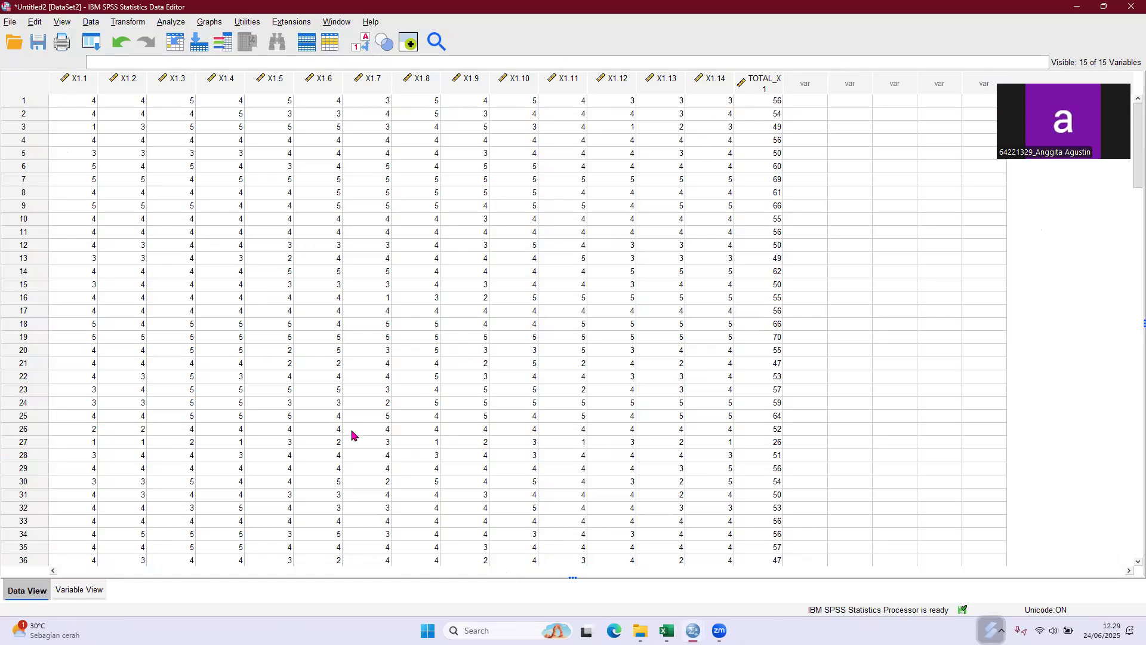
pyautogui.click(171, 21)
pyautogui.moveTo(287, 173)
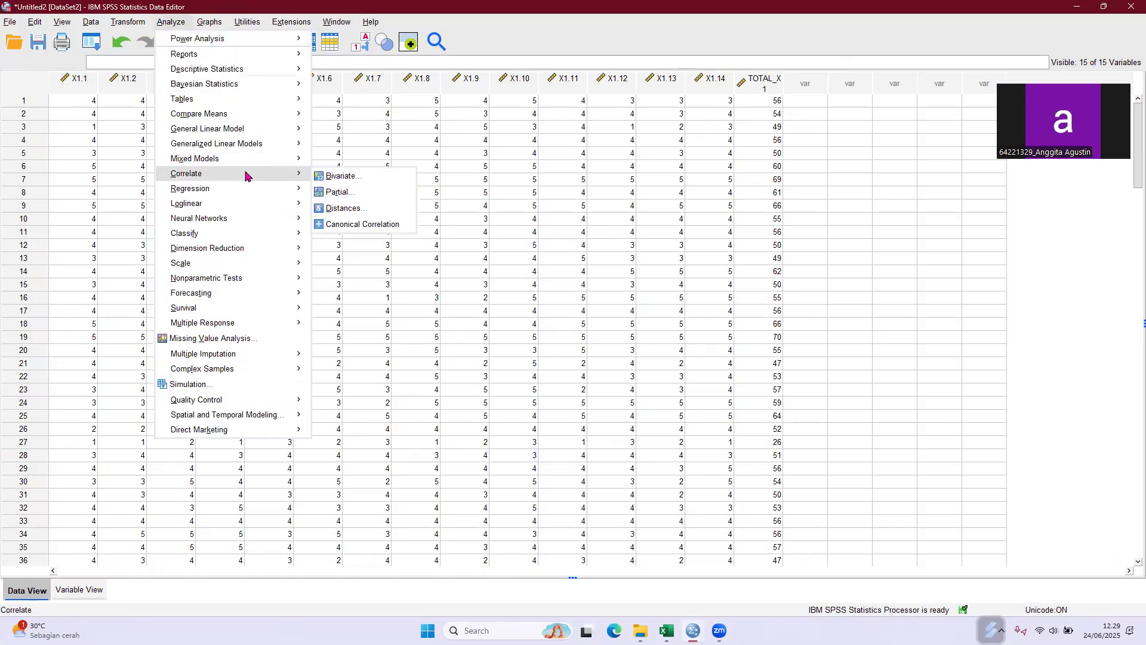
pyautogui.click(349, 179)
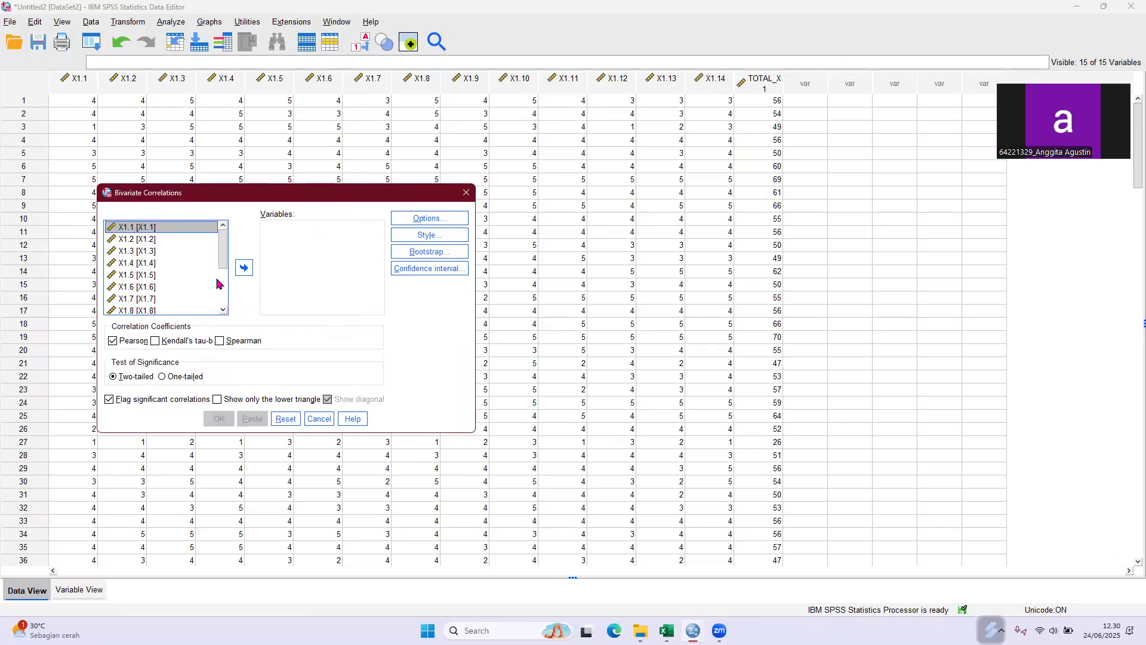
pyautogui.hotkey('ctrl', 'a')
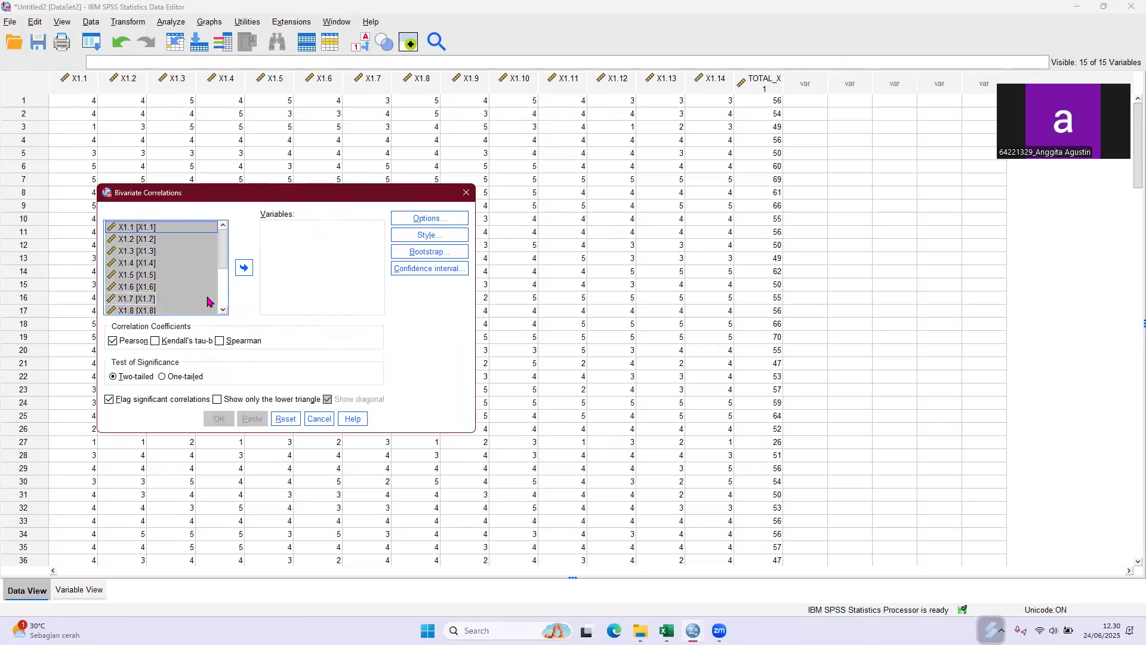
pyautogui.click(242, 274)
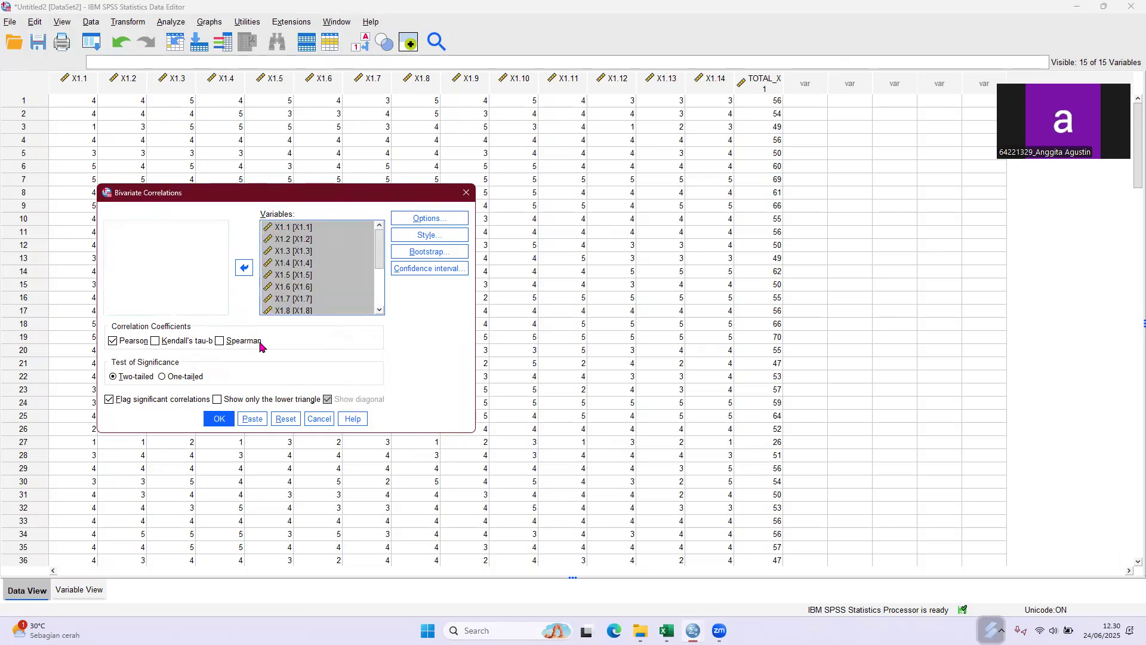
pyautogui.click(217, 420)
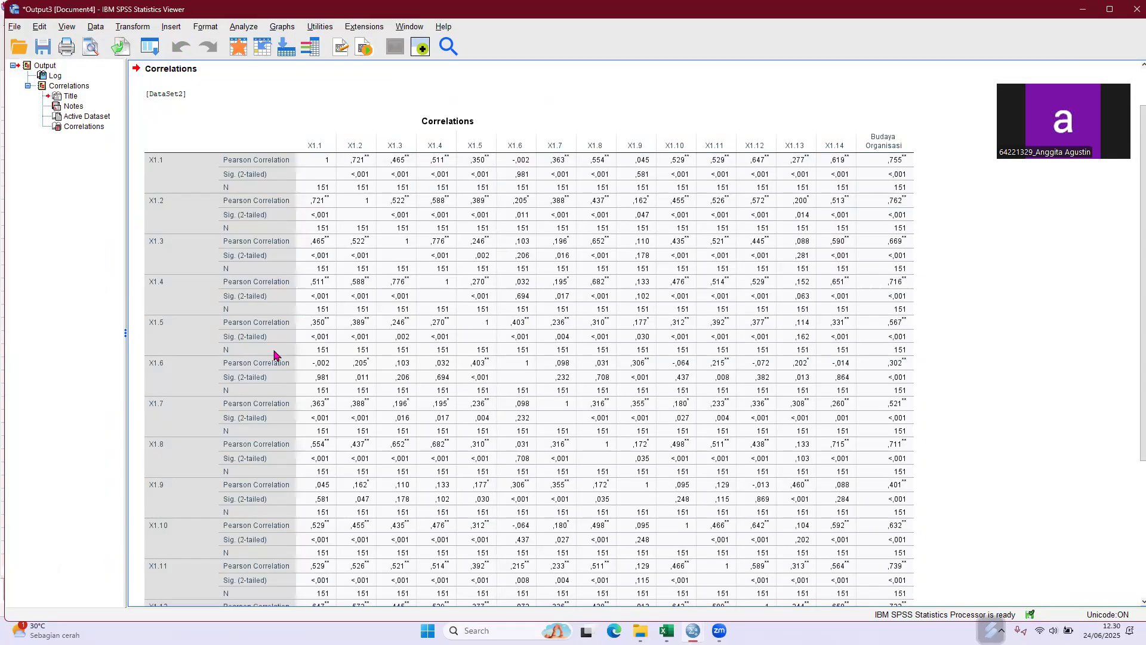
# - Examine the correlation table for the X1 items, including each item's correlation and significance with the Budaya Organisasi total
pyautogui.scroll(-5, 277, 350)
pyautogui.scroll(5, 274, 349)
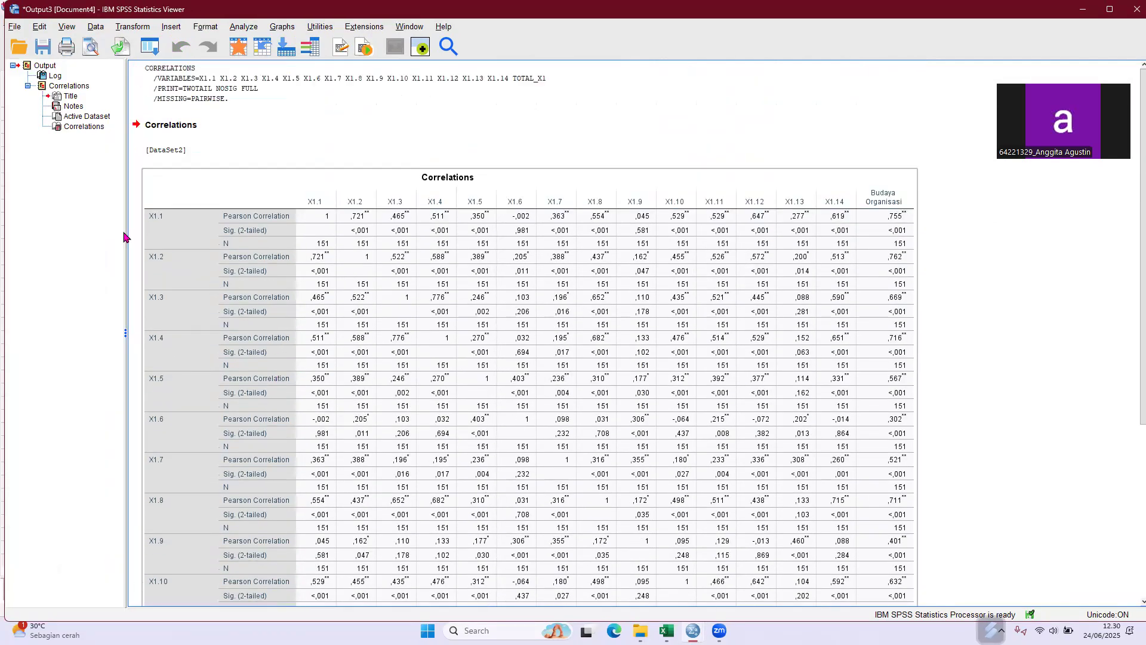
pyautogui.scroll(-9, 536, 296)
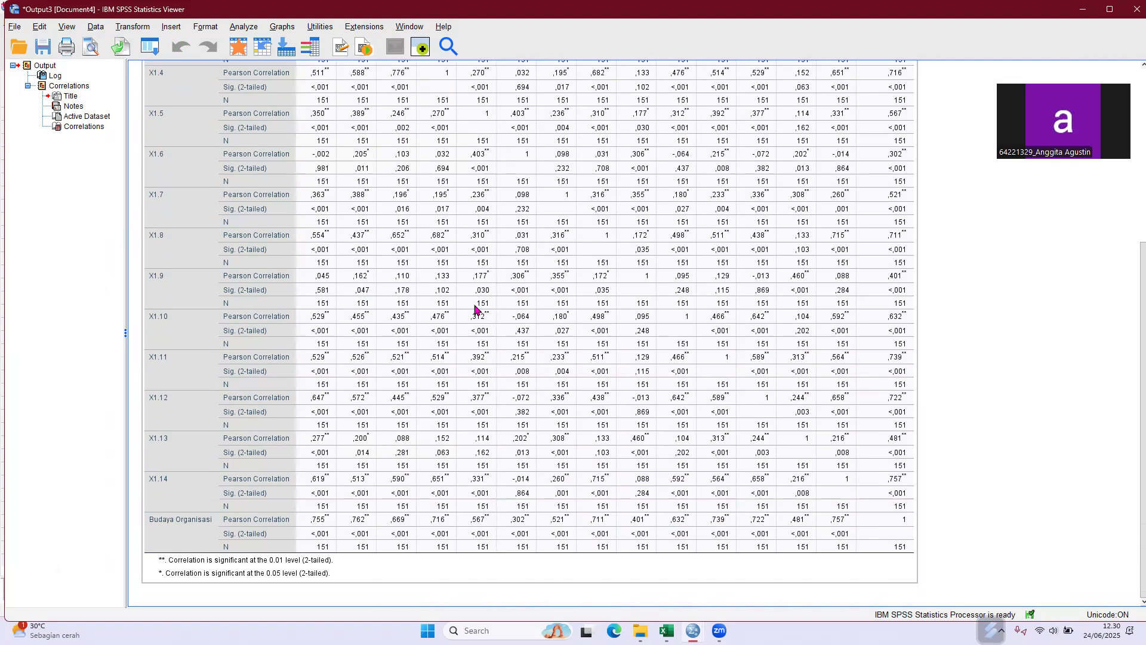
pyautogui.scroll(5, 425, 310)
pyautogui.scroll(2, 425, 310)
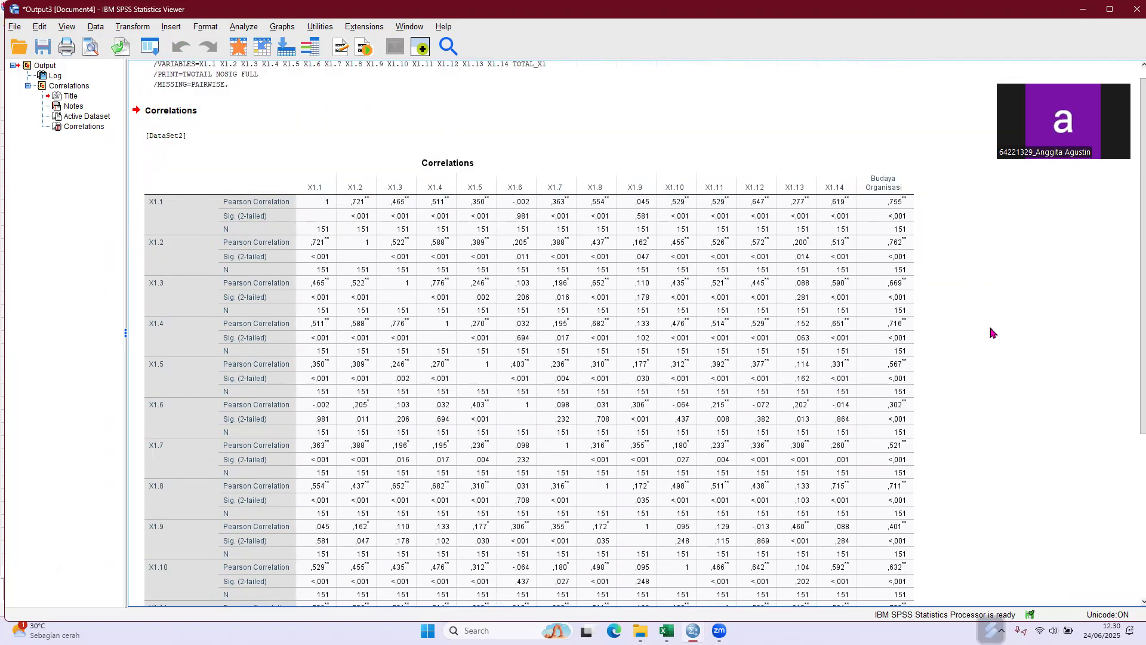
pyautogui.scroll(-3, 462, 351)
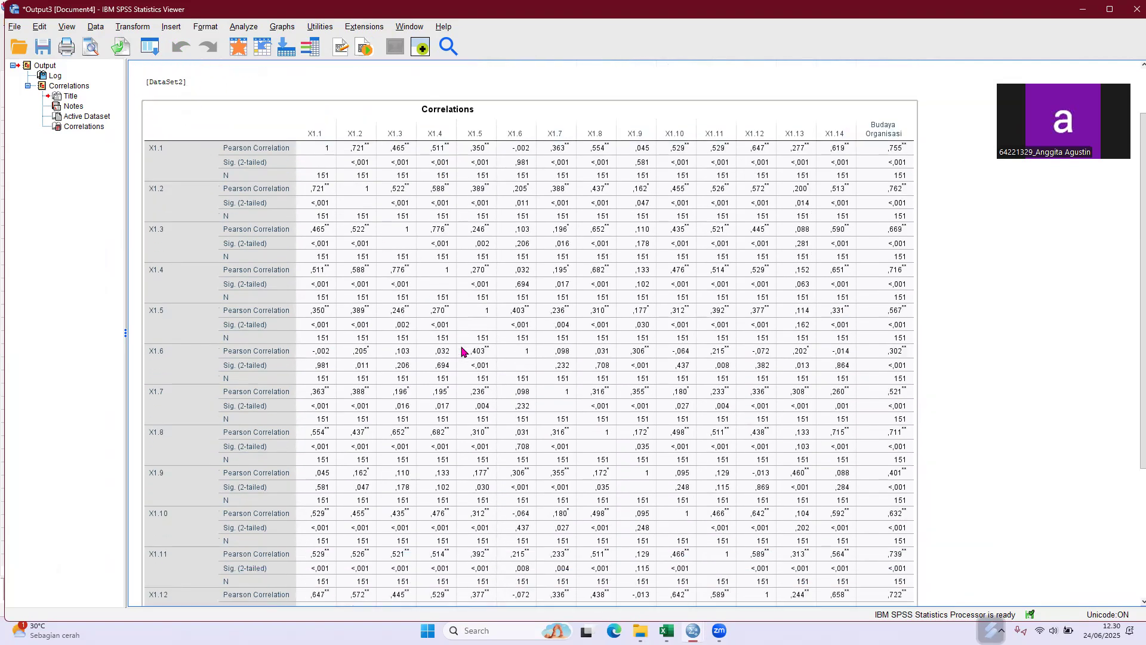
pyautogui.scroll(-3, 461, 351)
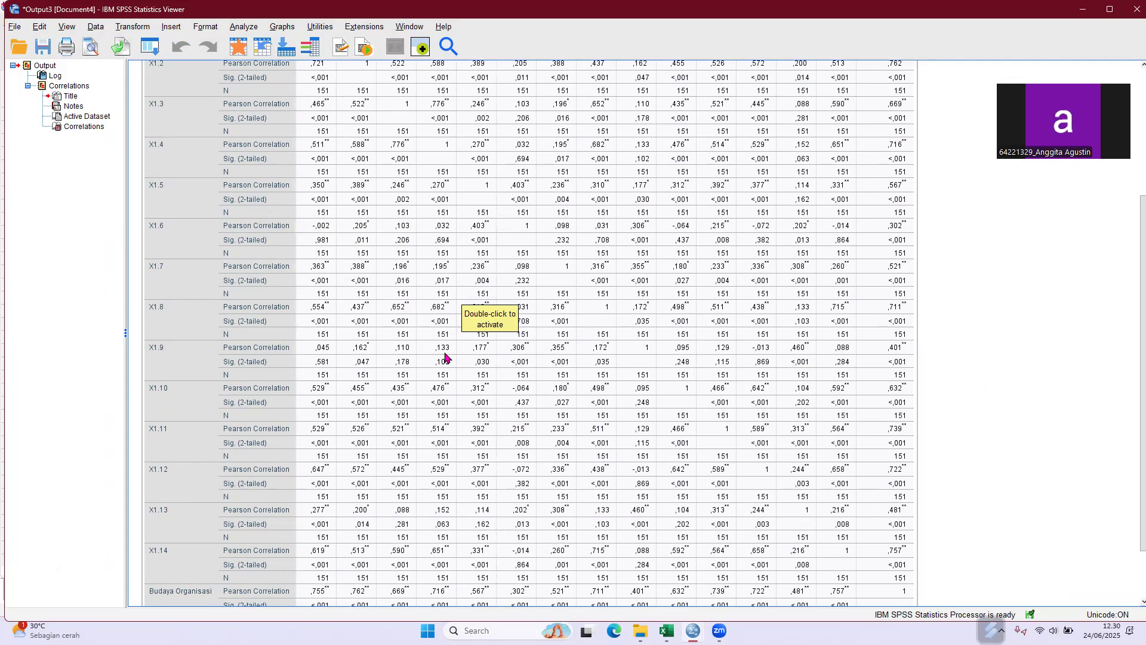
pyautogui.scroll(-1, 444, 357)
pyautogui.scroll(8, 443, 356)
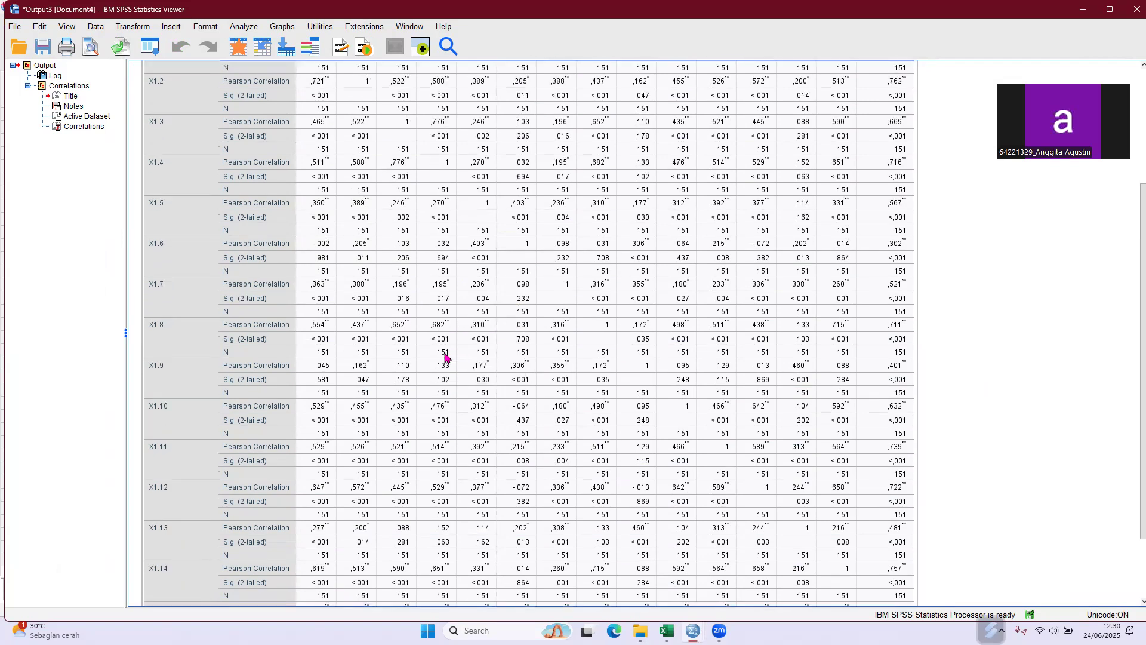
# - In DataSet3, run a two-tailed Pearson bivariate correlation on X2.1 to X2.8 and TOTAL_X2, and inspect the resulting table
pyautogui.click(692, 631)
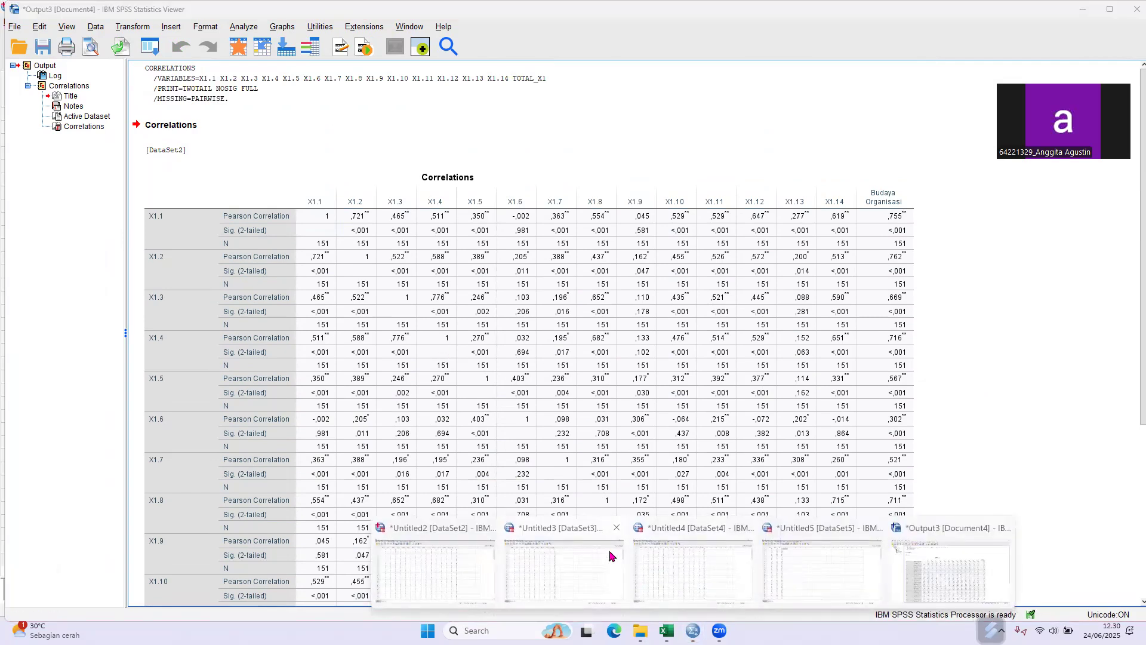
pyautogui.click(564, 577)
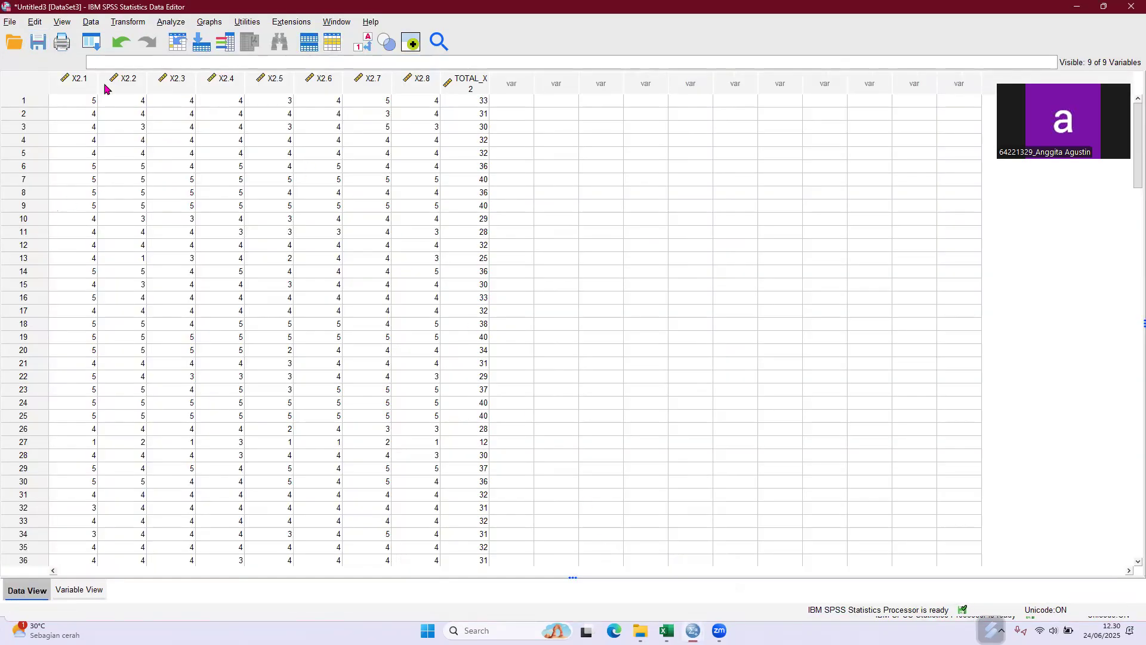
pyautogui.click(172, 22)
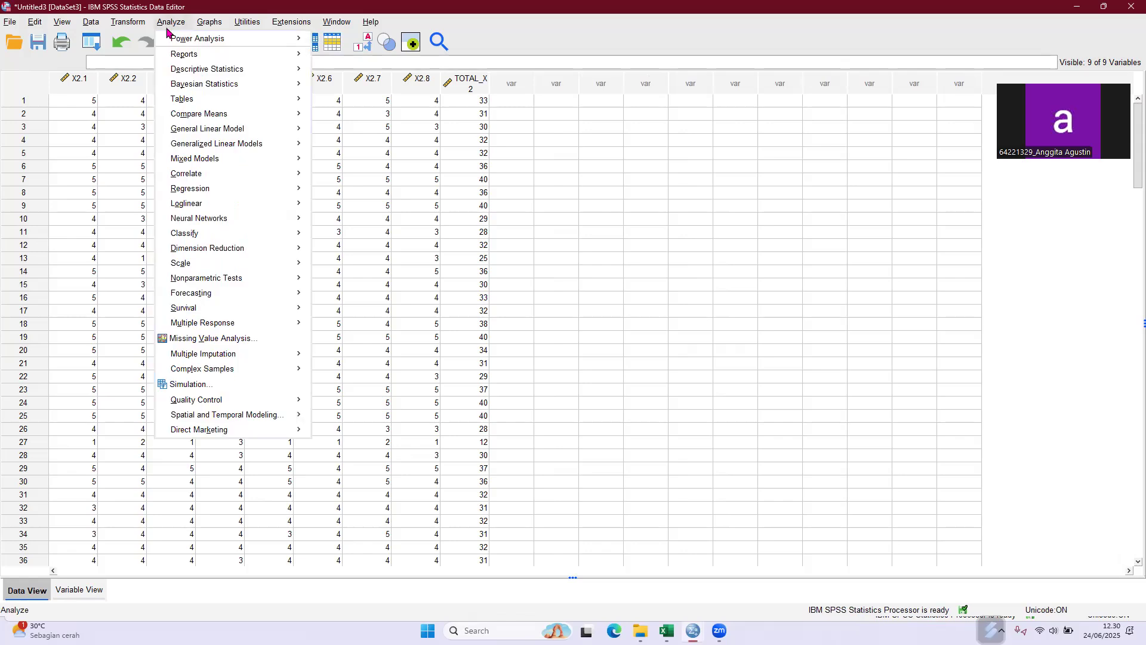
pyautogui.moveTo(216, 174)
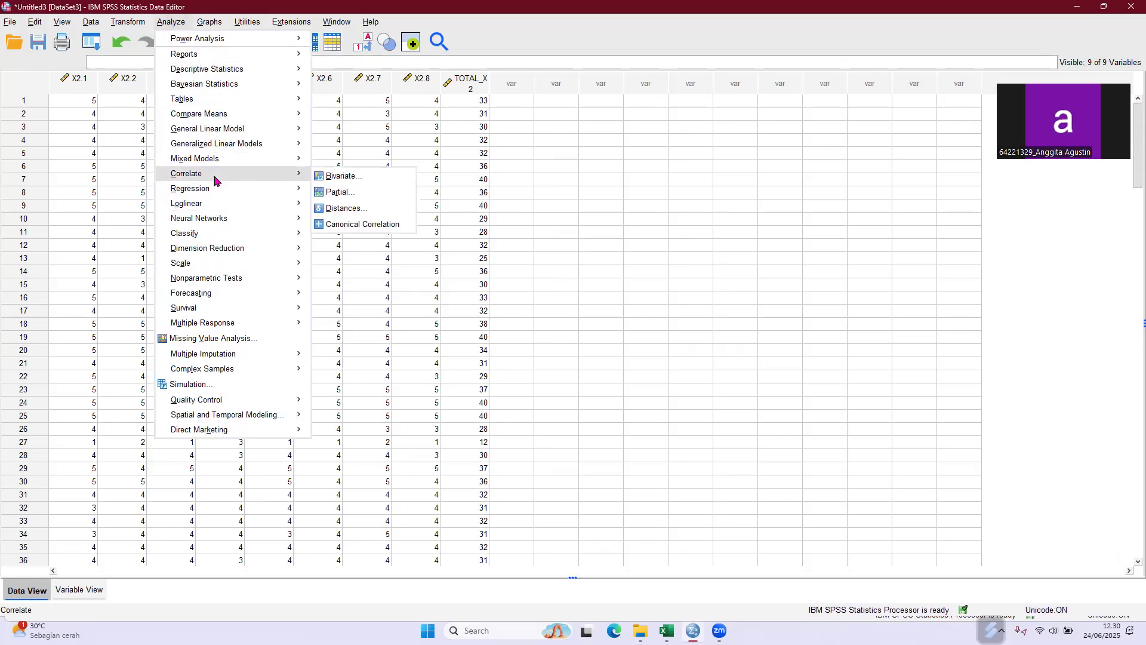
pyautogui.click(332, 178)
pyautogui.click(285, 418)
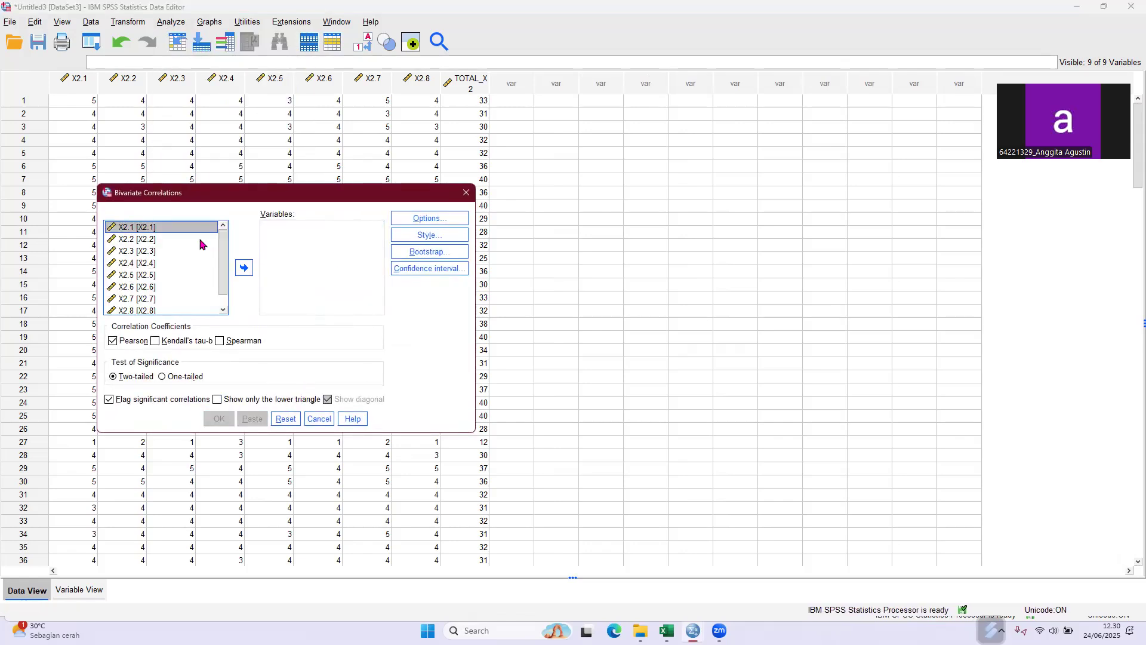
pyautogui.hotkey('ctrl', 'a')
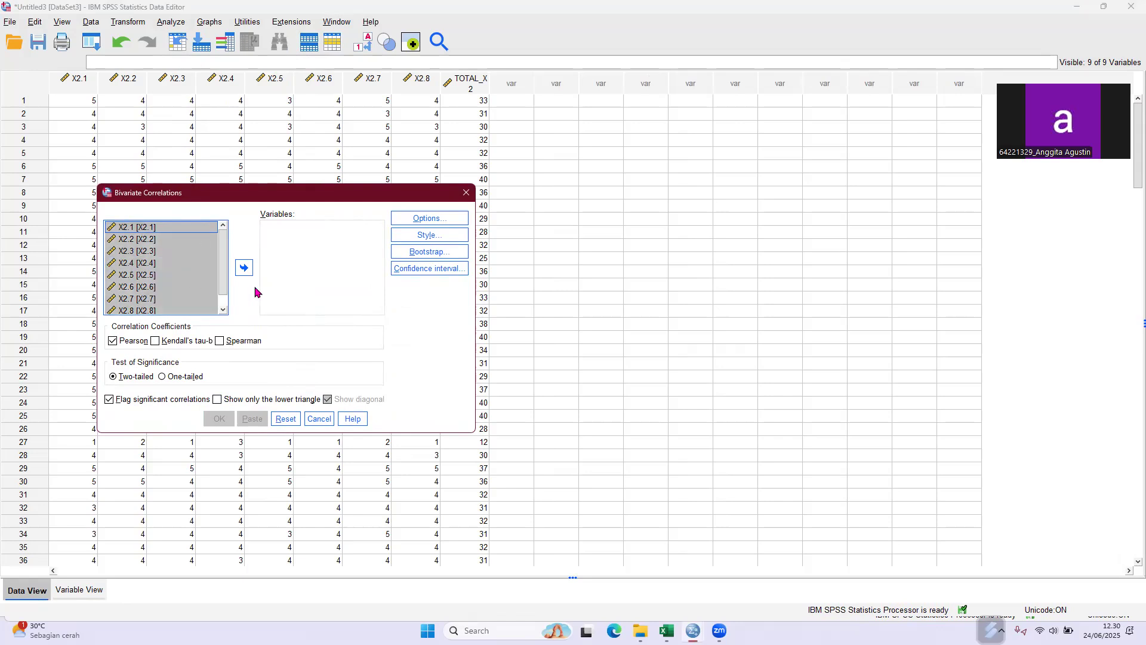
pyautogui.click(245, 270)
pyautogui.scroll(-1, 329, 304)
pyautogui.scroll(1, 327, 295)
pyautogui.click(220, 418)
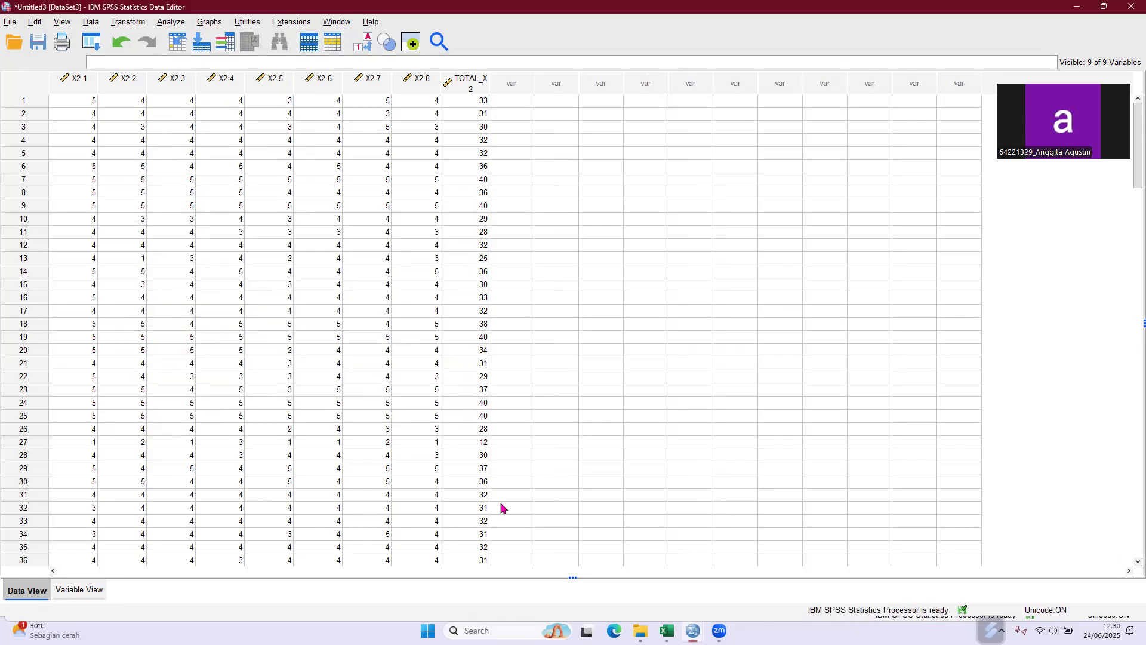
pyautogui.scroll(-1, 463, 398)
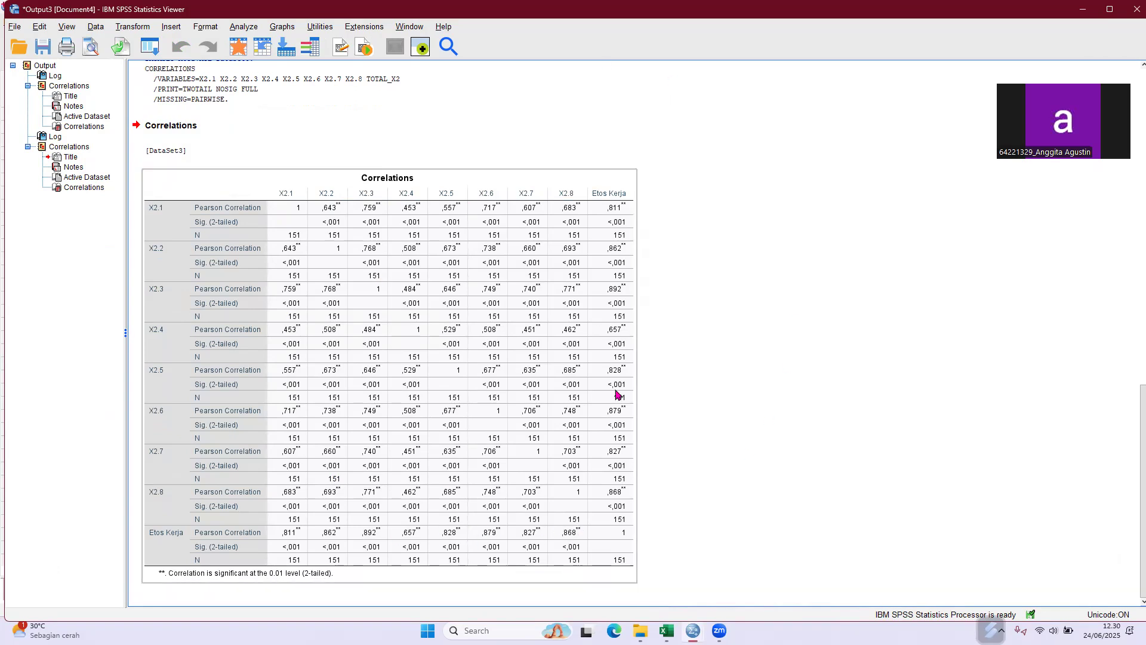
pyautogui.click(581, 331)
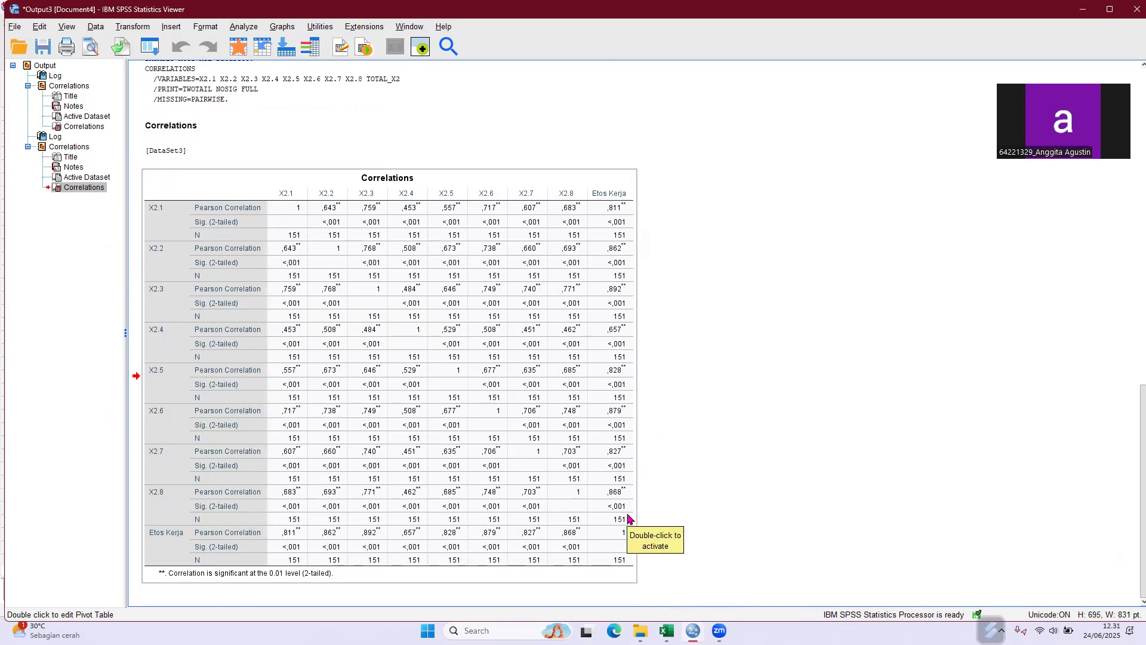
# - In DataSet4, run a two-tailed Pearson bivariate correlation on Y.1 to Y.12 and TOTAL_Y, and inspect the resulting table
pyautogui.click(692, 630)
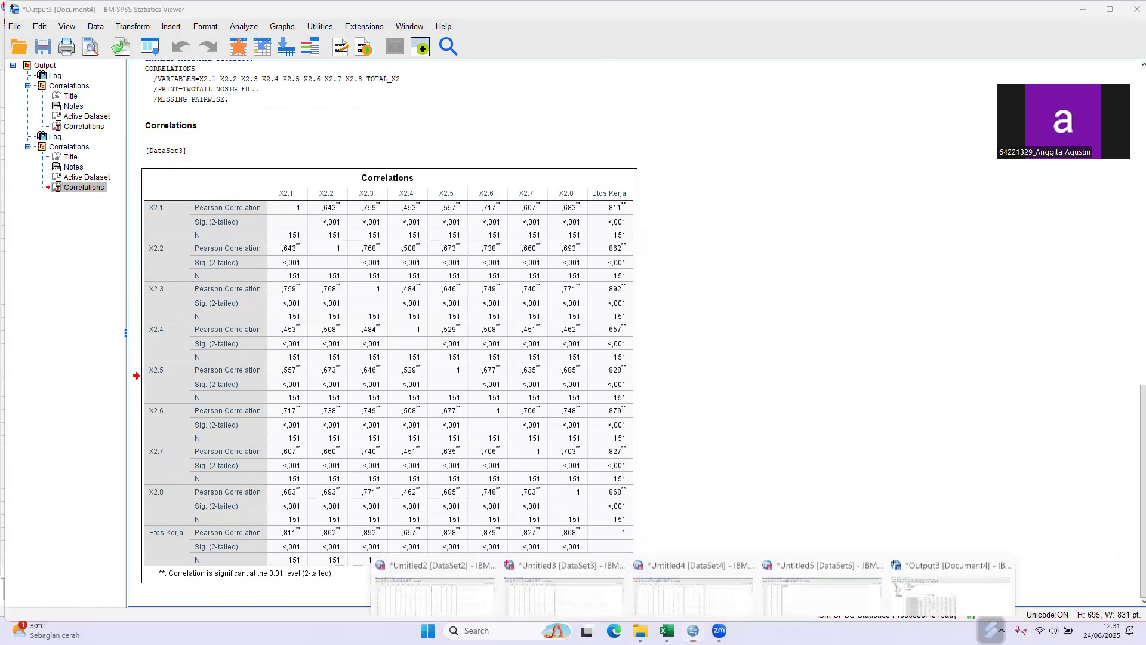
pyautogui.click(710, 570)
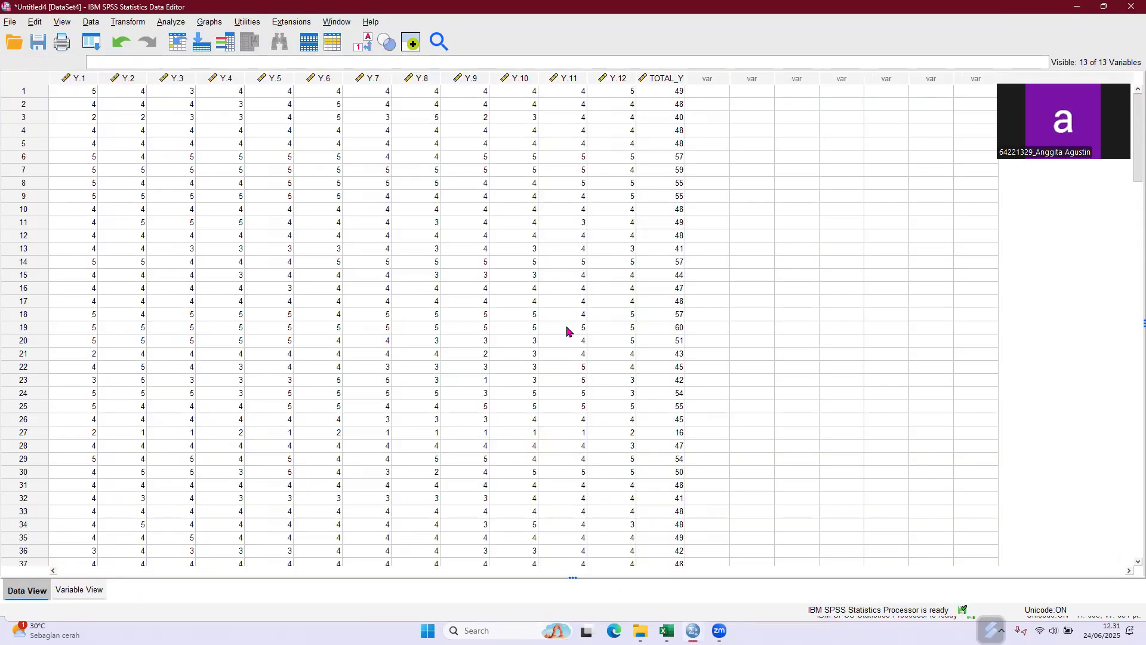
pyautogui.click(172, 22)
pyautogui.moveTo(293, 173)
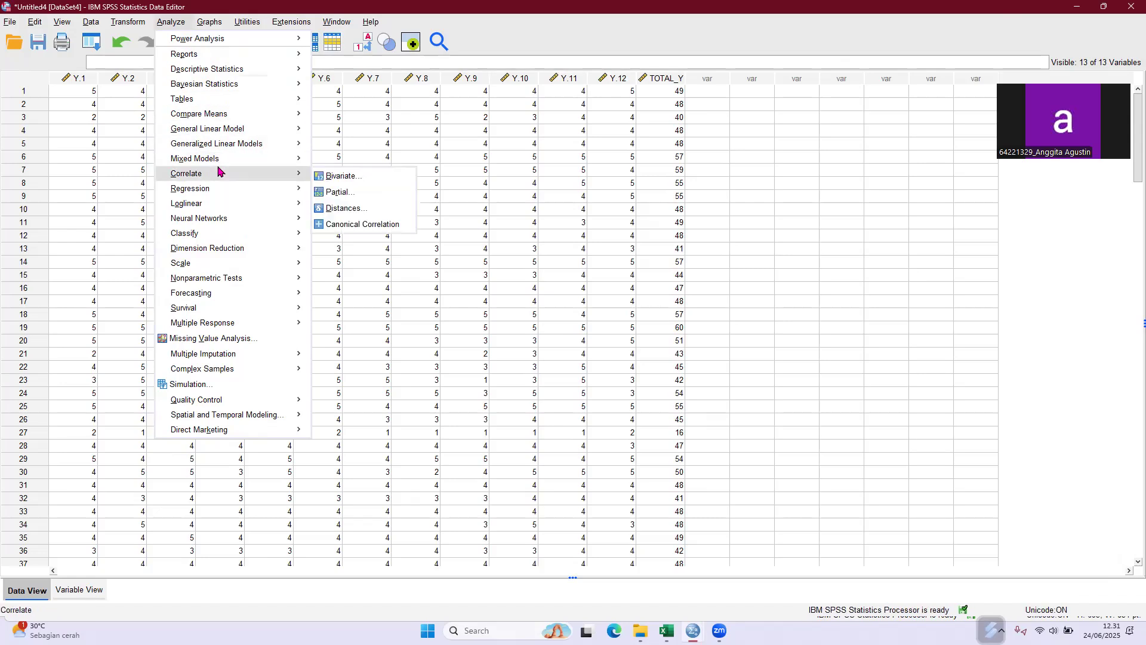
pyautogui.click(327, 173)
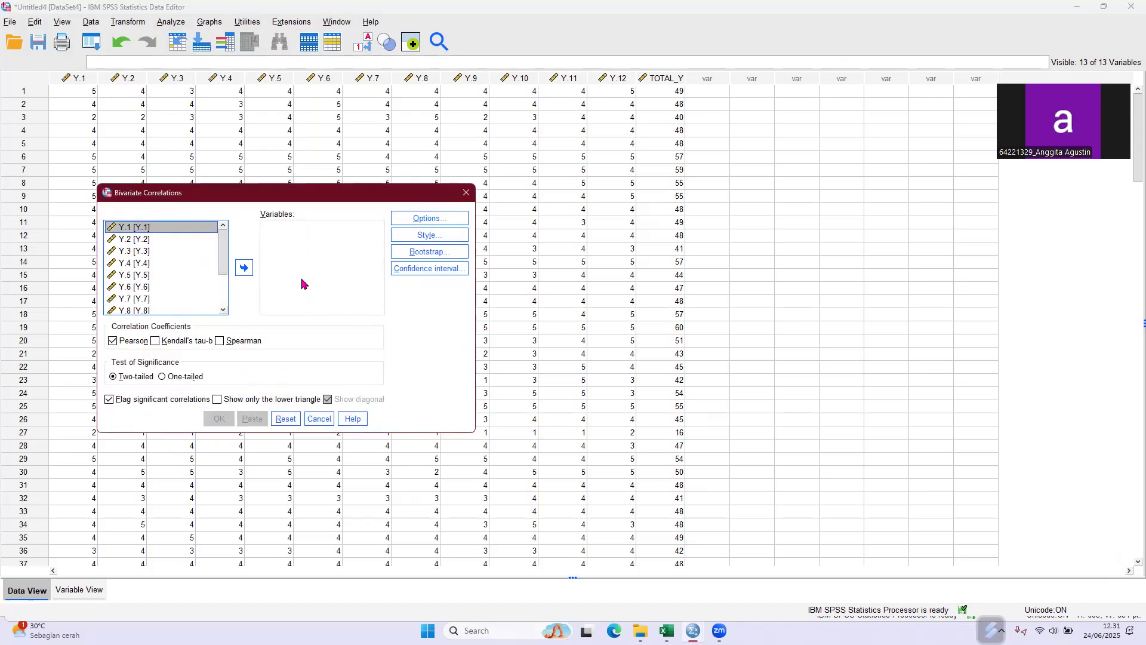
pyautogui.hotkey('ctrl', 'a')
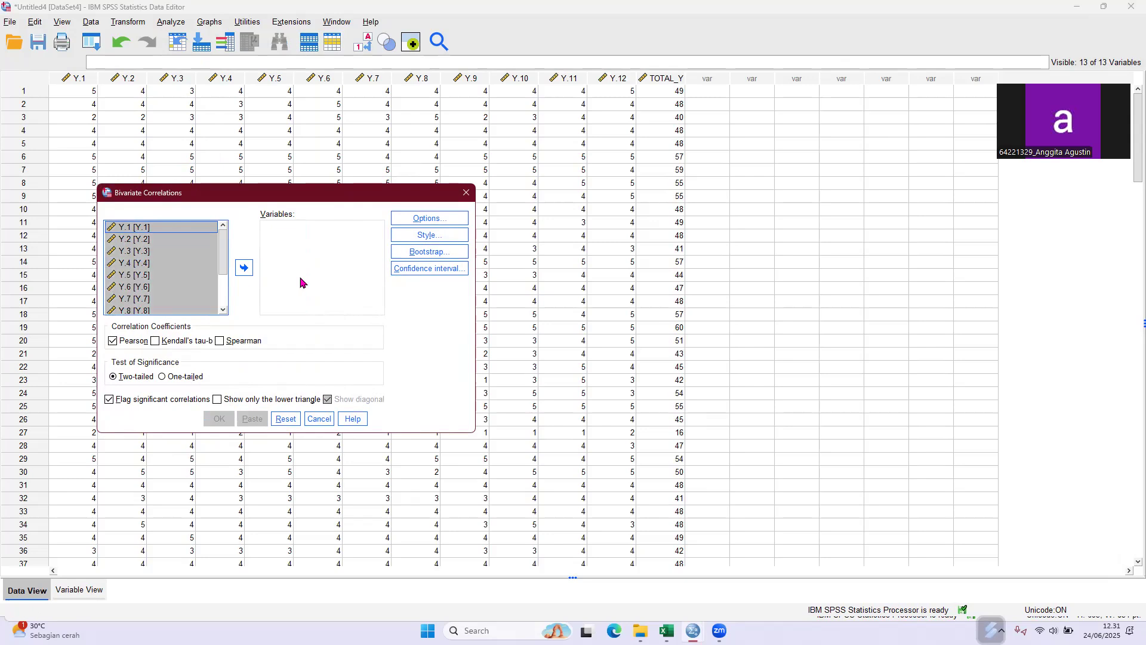
pyautogui.click(247, 271)
pyautogui.scroll(-3, 310, 245)
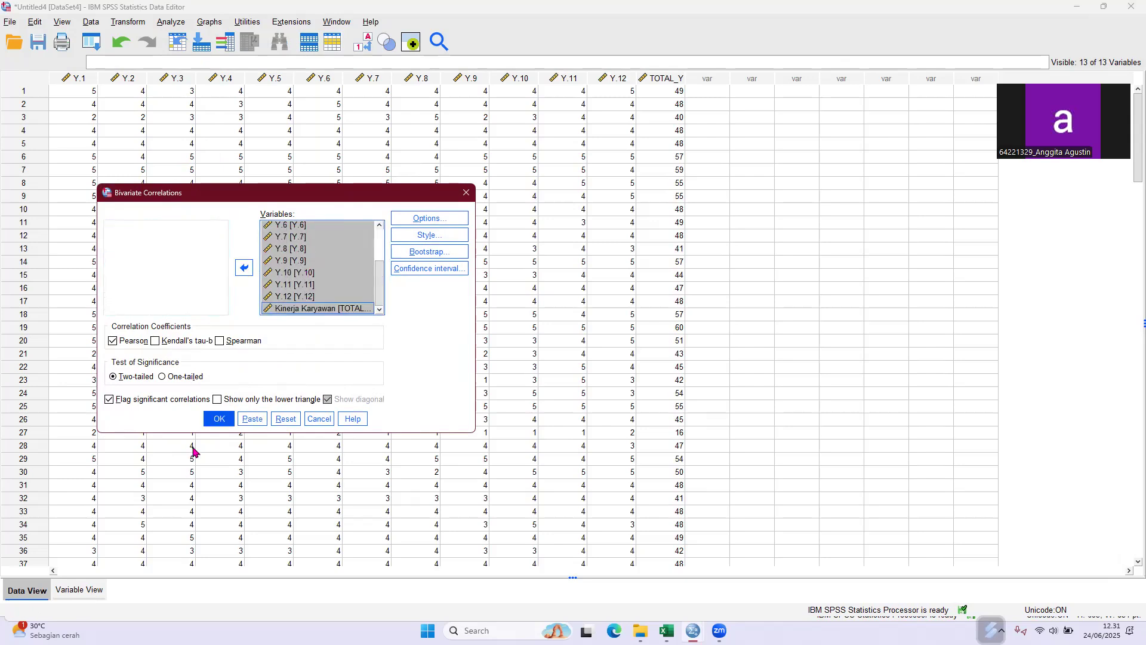
pyautogui.click(219, 419)
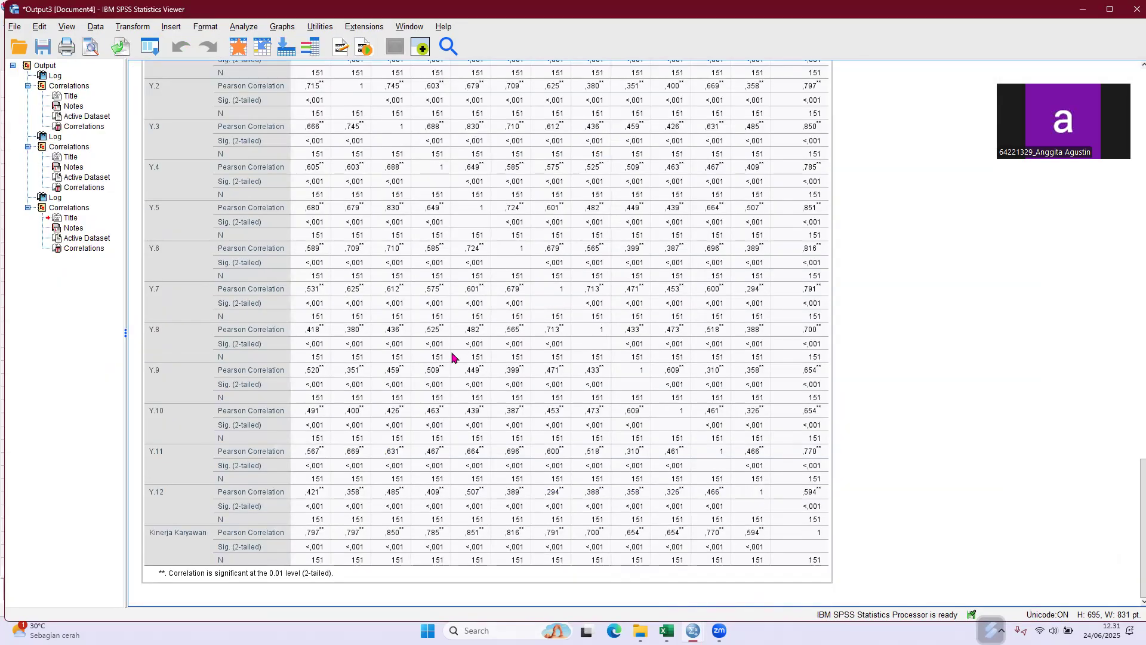
pyautogui.scroll(1, 435, 442)
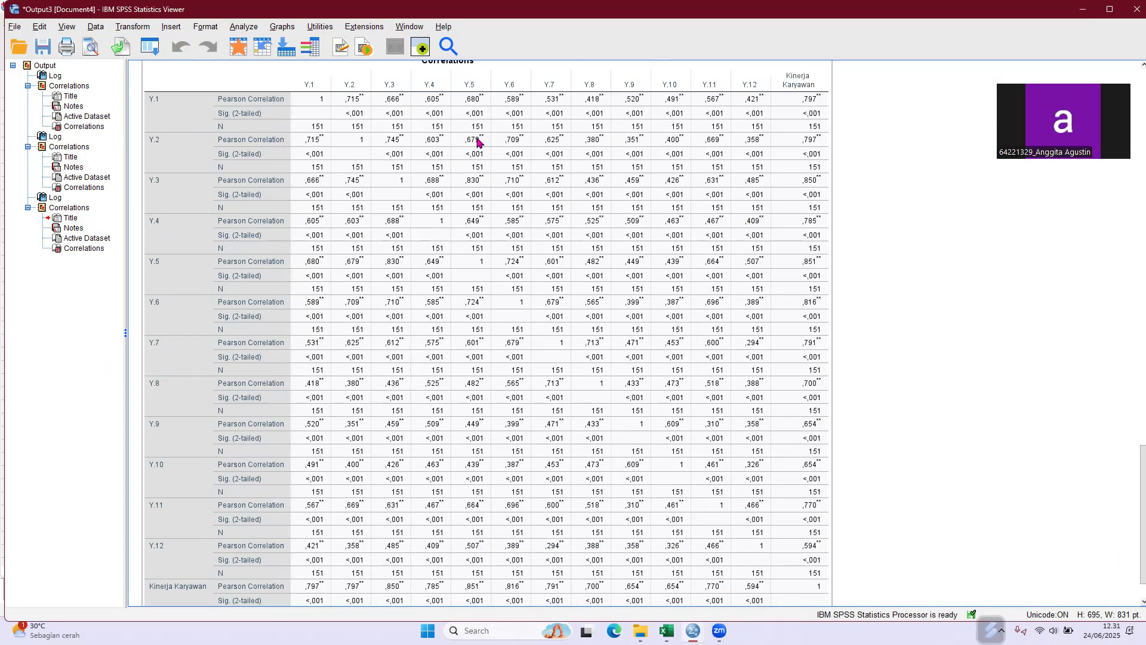
pyautogui.scroll(-1, 809, 170)
pyautogui.scroll(1, 812, 173)
pyautogui.scroll(-1, 812, 173)
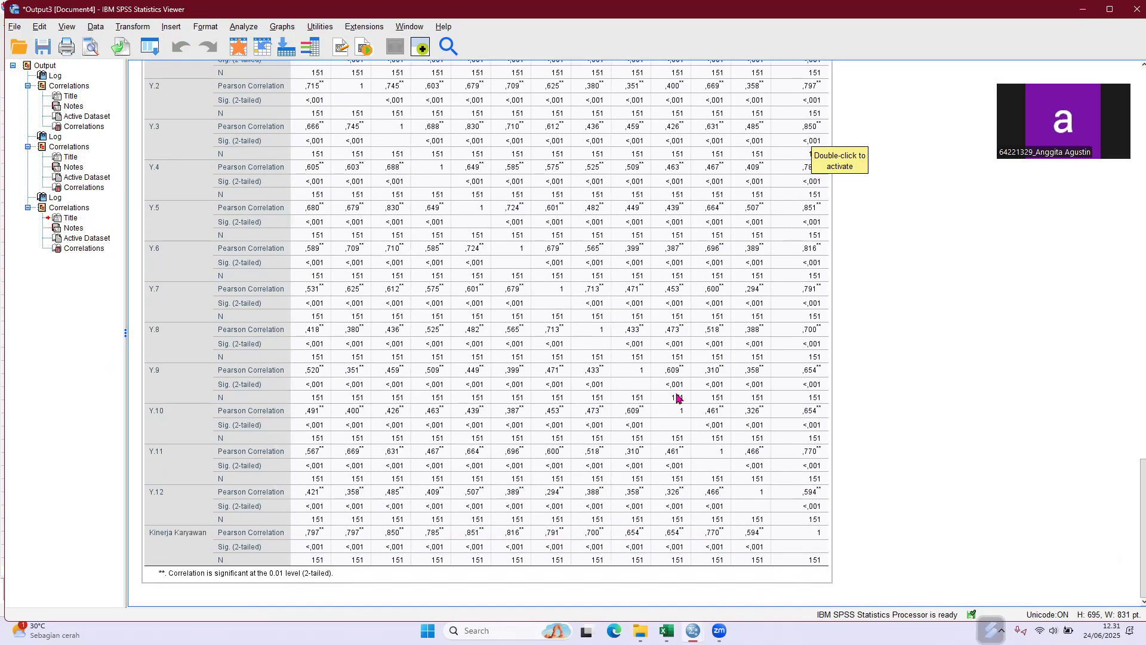
# - In DataSet2, reset the Reliability Analysis settings and add X1.1 to X1.14 as the items, leaving out the Budaya Organisasi total
pyautogui.moveTo(692, 630)
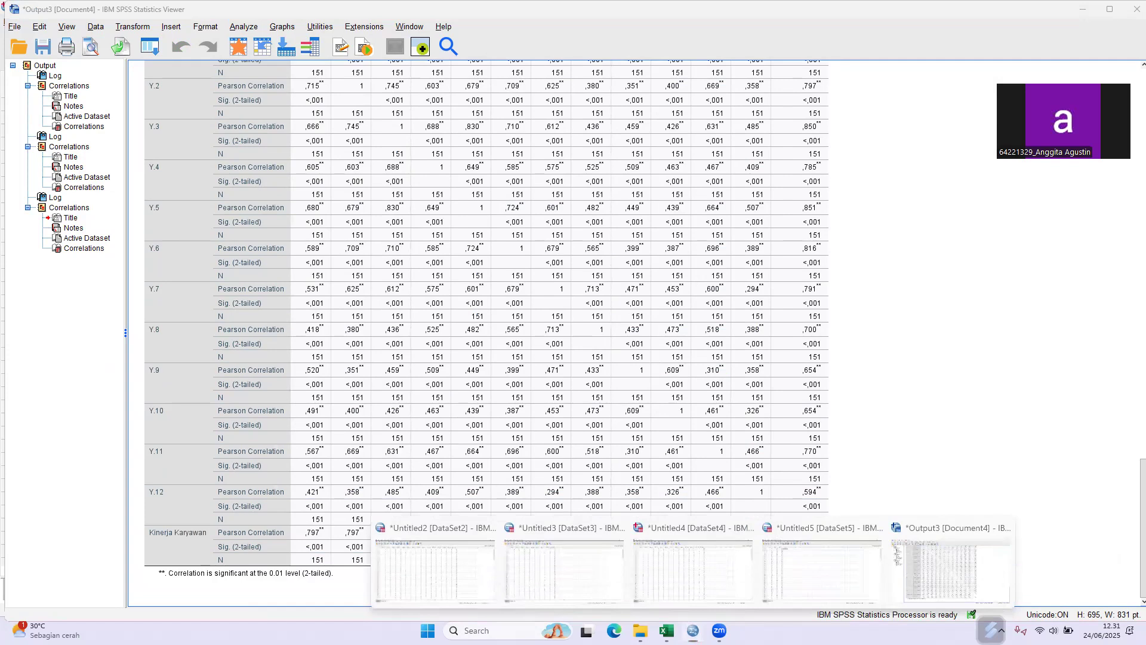
pyautogui.click(457, 581)
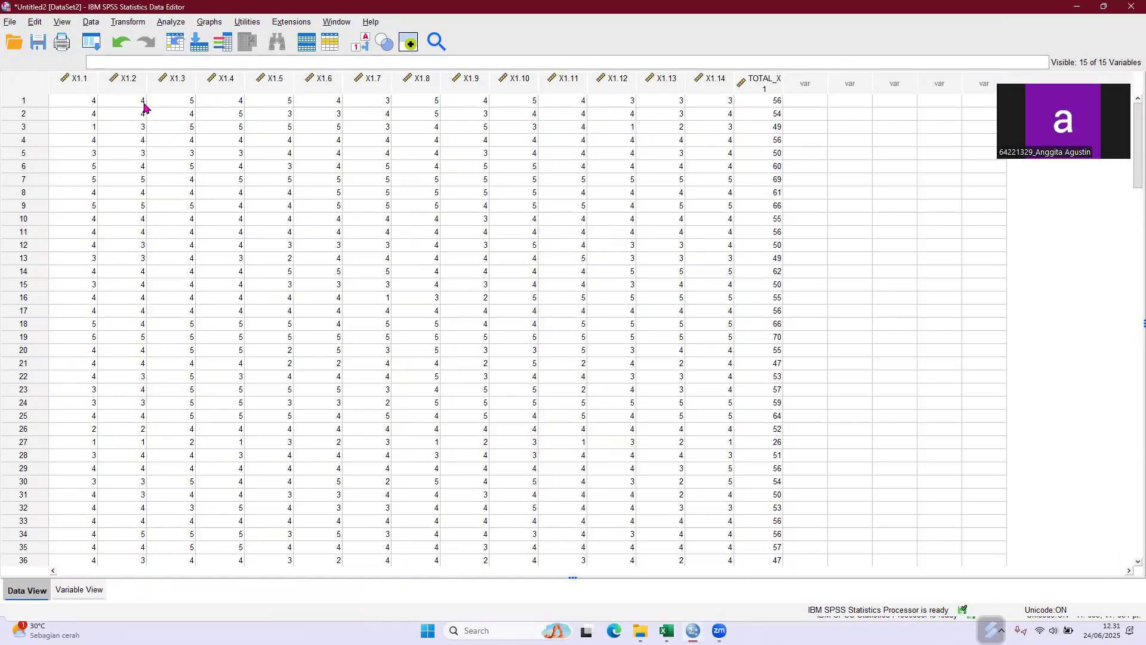
pyautogui.click(170, 22)
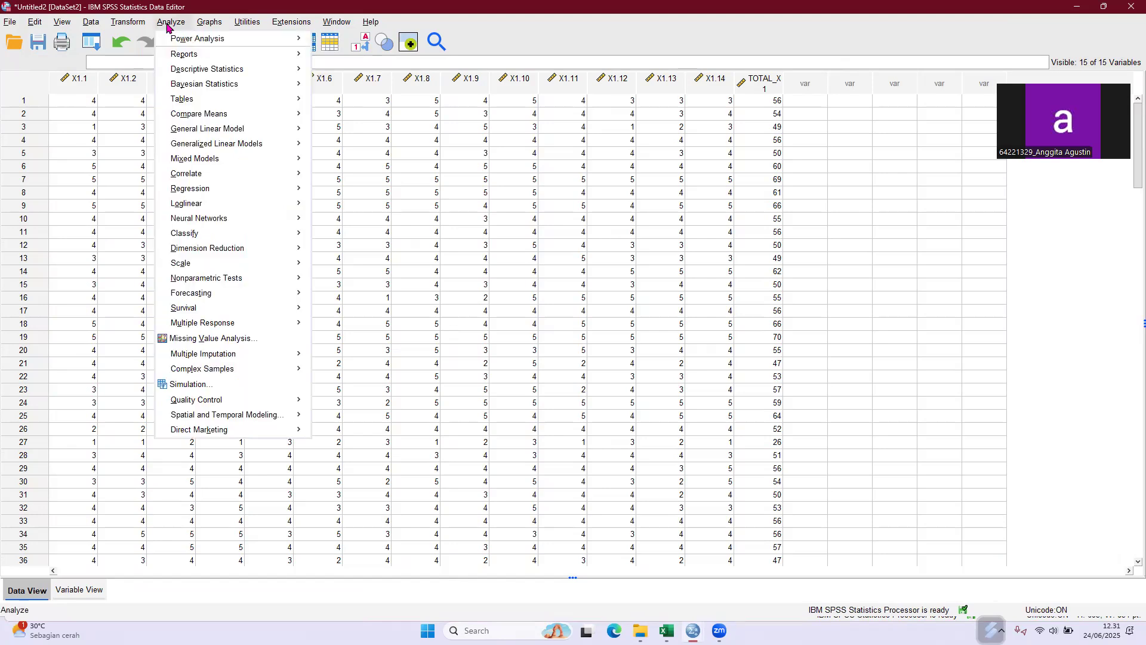
pyautogui.moveTo(239, 264)
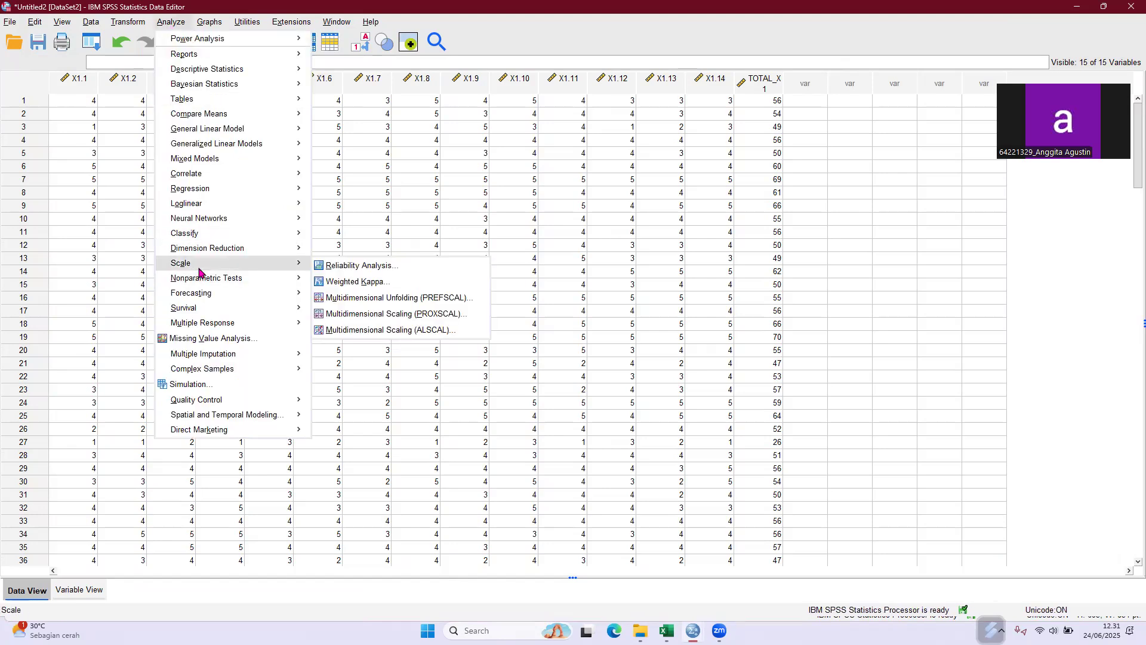
pyautogui.click(335, 266)
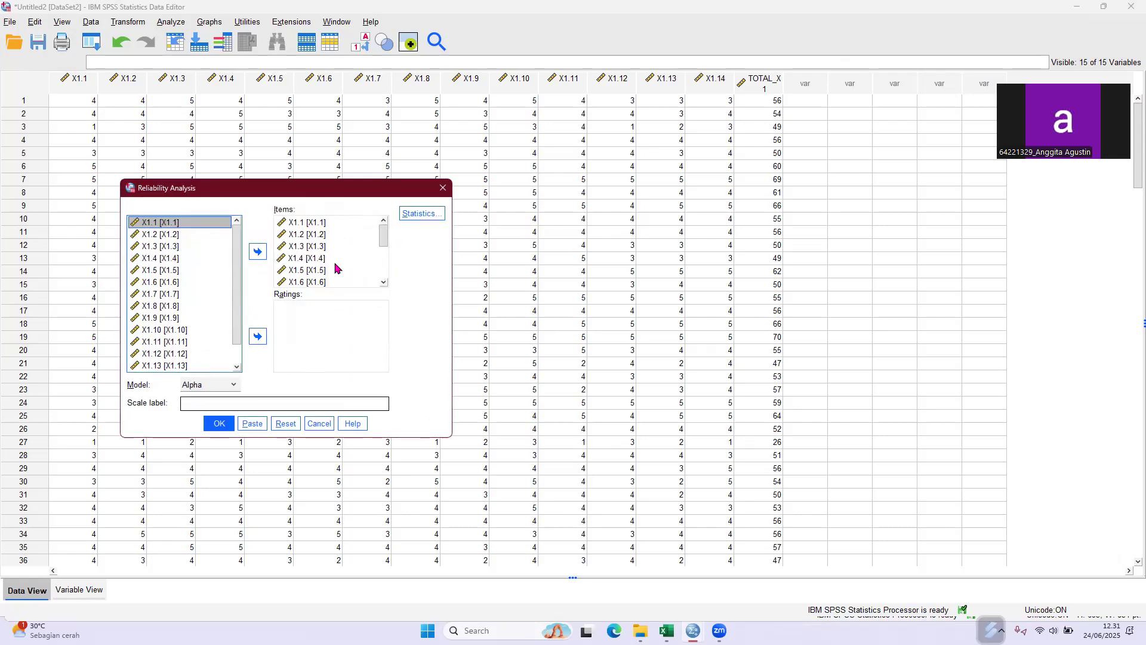
pyautogui.click(335, 263)
pyautogui.click(285, 424)
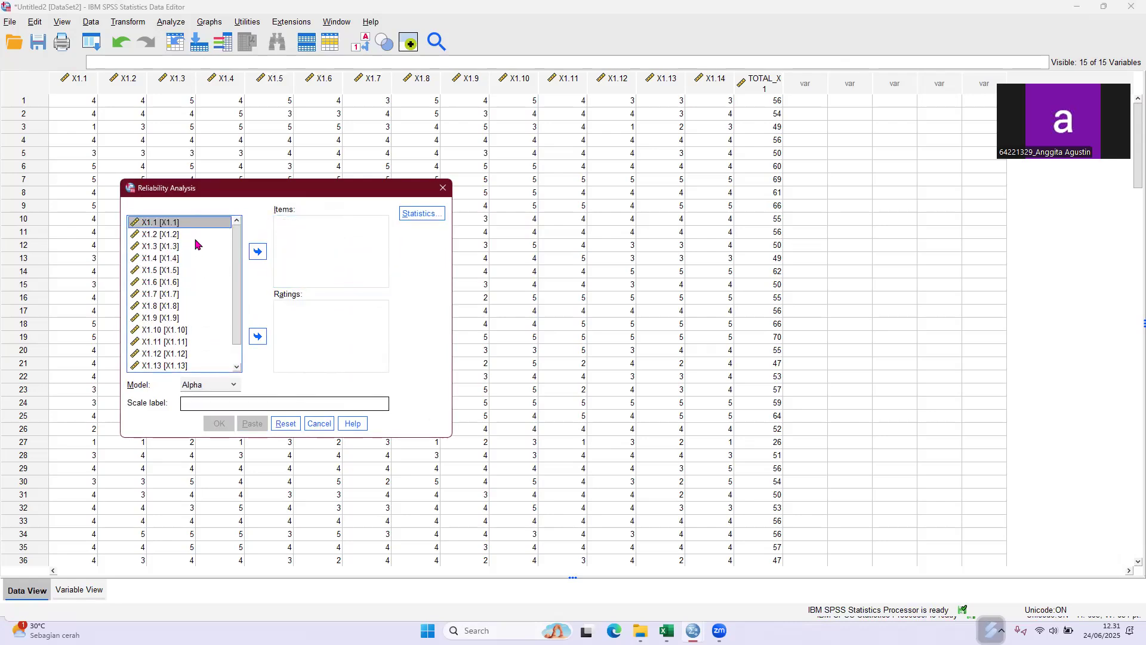
pyautogui.hotkey('shift', 'Down')
pyautogui.hotkey('shift', 'Down')
pyautogui.hotkey('shift', 'Down')
pyautogui.hotkey('shift', 'Down')
pyautogui.hotkey('shift', 'Down')
pyautogui.hotkey('shift', 'Down')
pyautogui.hotkey('shift', 'Down')
pyautogui.hotkey('shift', 'Down')
pyautogui.hotkey('shift', 'Down')
pyautogui.hotkey('shift', 'Down')
pyautogui.hotkey('shift', 'Down')
pyautogui.hotkey('shift', 'Down')
pyautogui.hotkey('shift', 'Down')
pyautogui.hotkey('shift', 'Down')
pyautogui.hotkey('shift', 'Up')
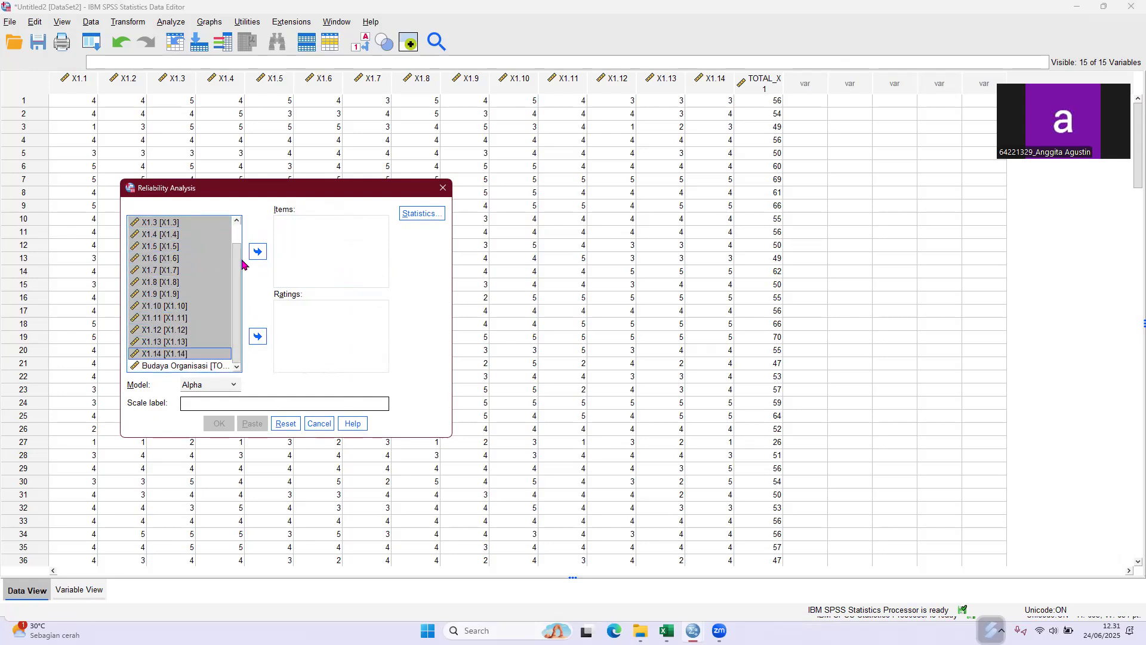
pyautogui.click(257, 252)
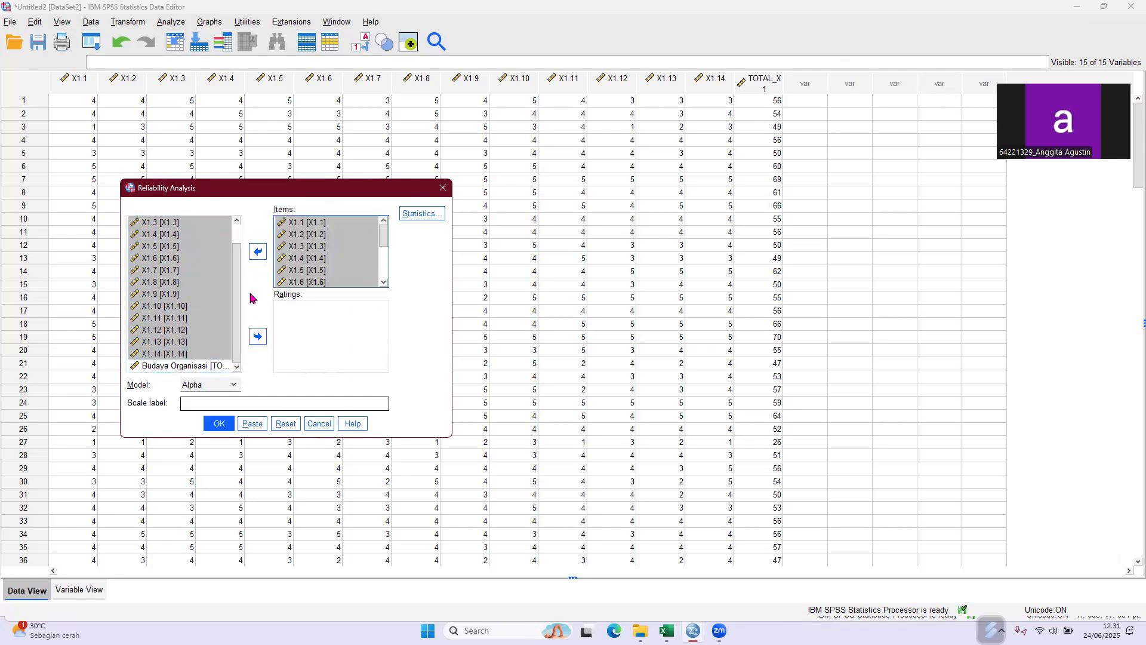
# - Request the scale if item deleted descriptives and run the Alpha reliability analysis for the X1 items
pyautogui.click(422, 215)
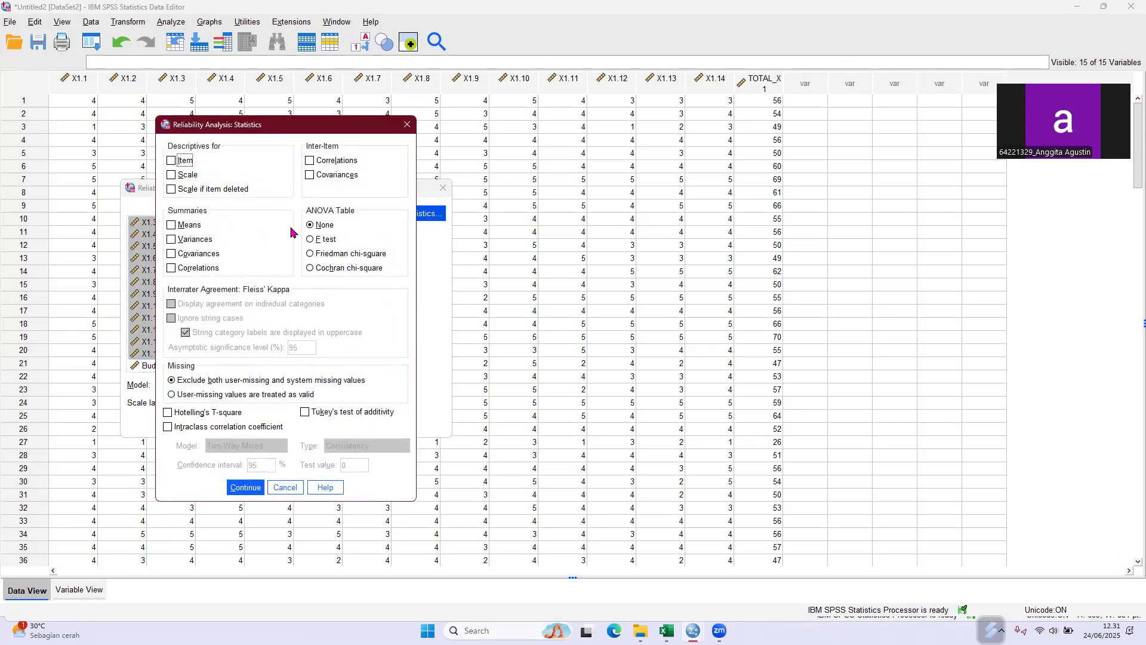
pyautogui.click(199, 190)
pyautogui.click(245, 487)
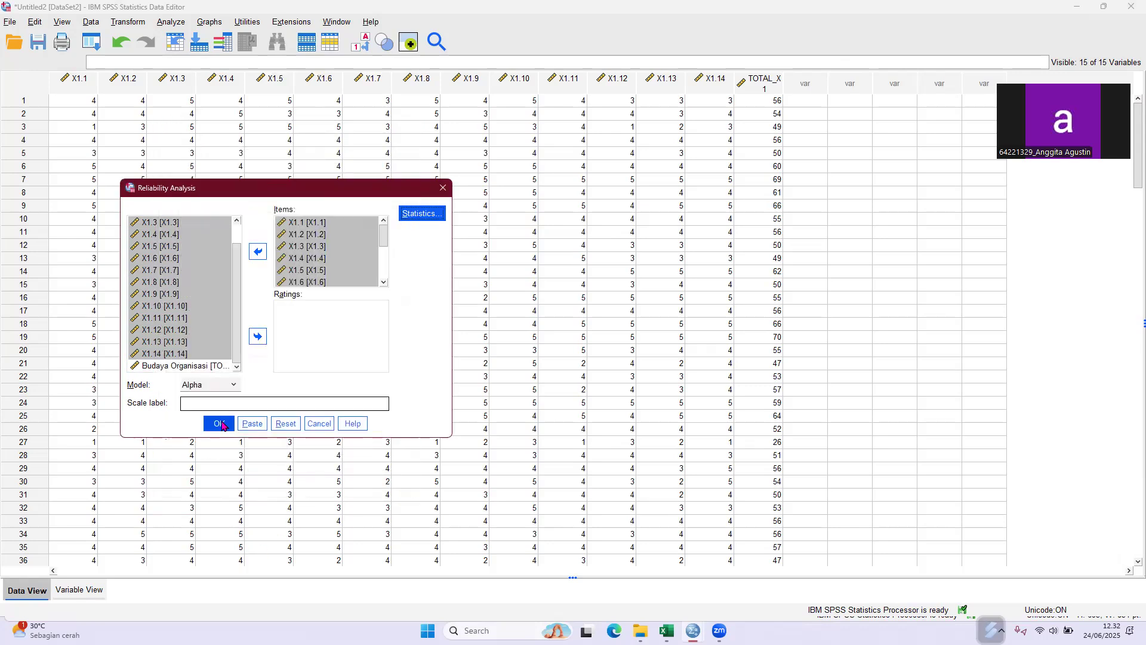
pyautogui.click(219, 424)
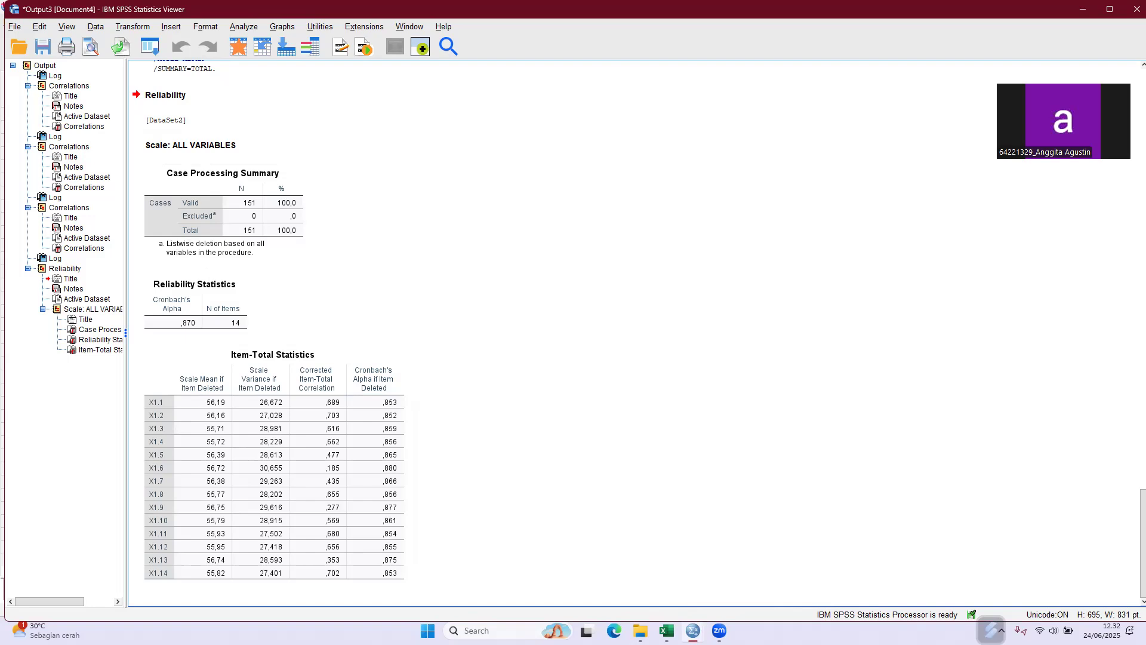
# - In DataSet3, reset the Reliability Analysis settings and add X2.1 to X2.8 as the items, leaving out the Etos Kerja total
pyautogui.moveTo(693, 630)
pyautogui.click(568, 545)
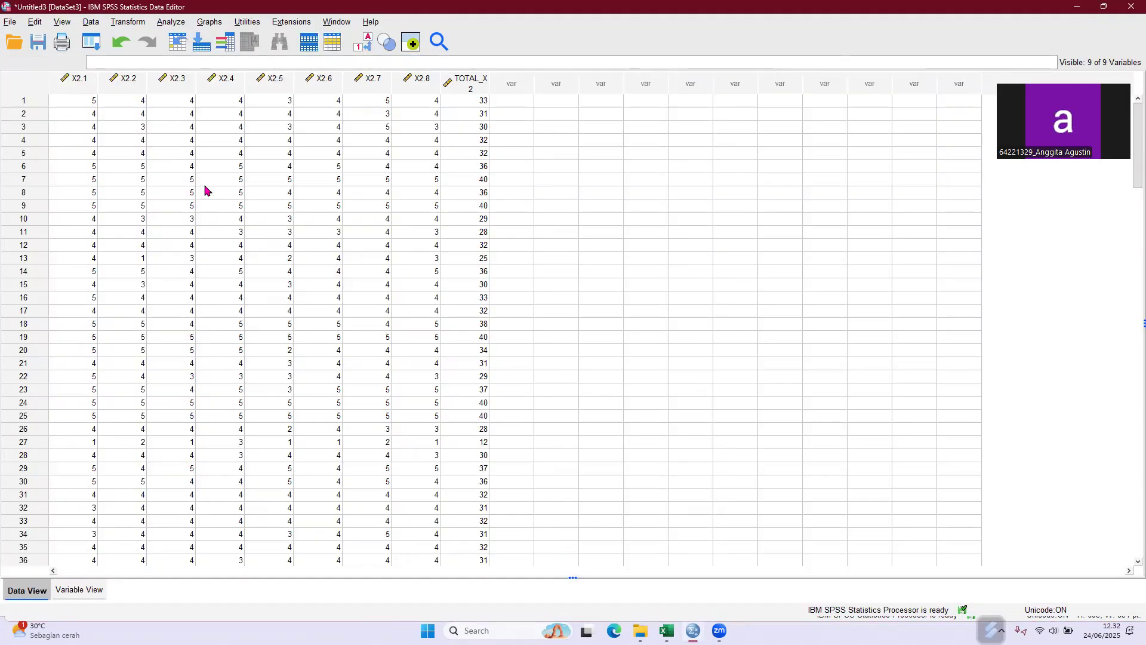
pyautogui.click(175, 26)
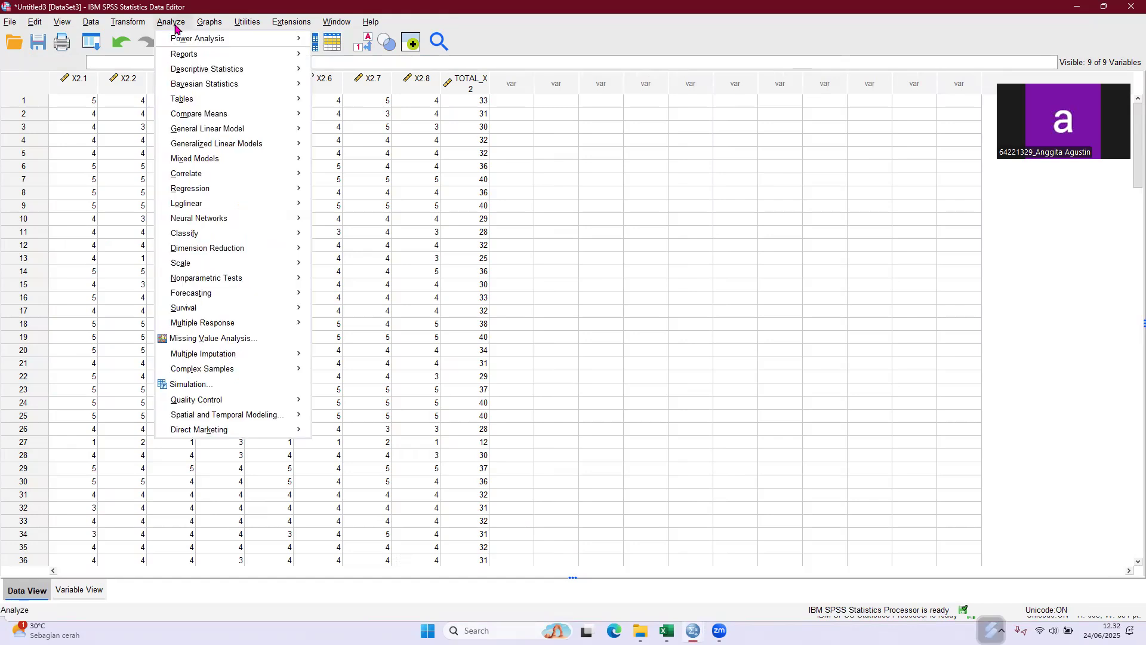
pyautogui.moveTo(191, 268)
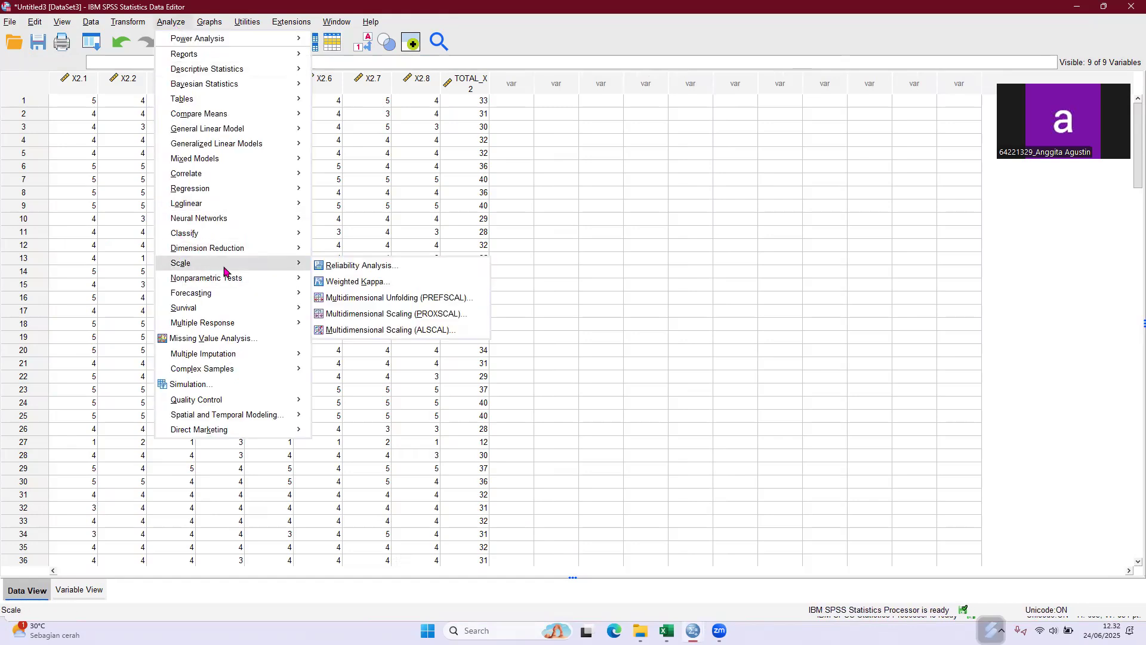
pyautogui.moveTo(294, 268)
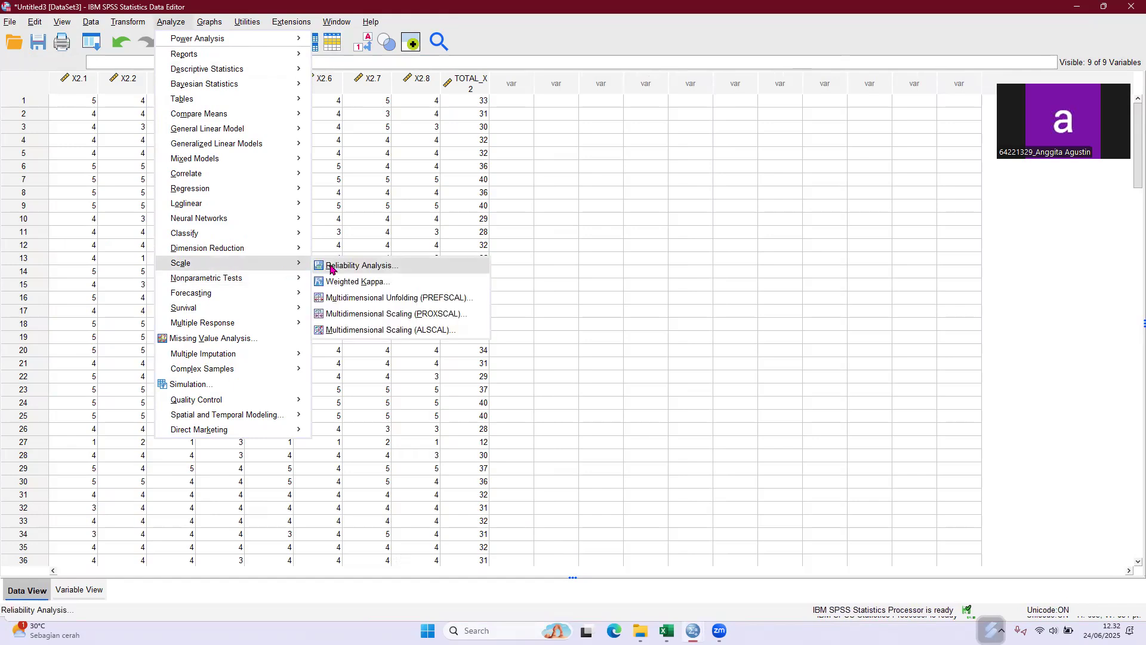
pyautogui.click(331, 270)
pyautogui.click(286, 422)
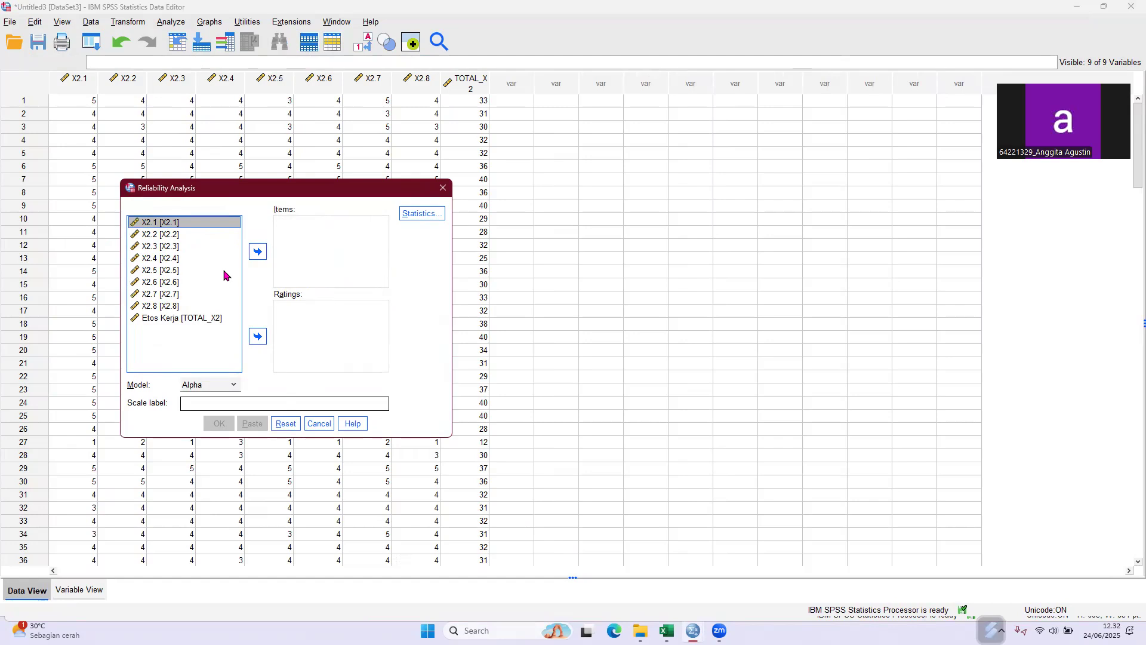
pyautogui.hotkey('shift', 'Down')
pyautogui.hotkey('shift', 'Down')
pyautogui.hotkey('shift', 'Down')
pyautogui.hotkey('shift', 'Down')
pyautogui.hotkey('shift', 'Down')
pyautogui.hotkey('shift', 'Down')
pyautogui.hotkey('shift', 'Down')
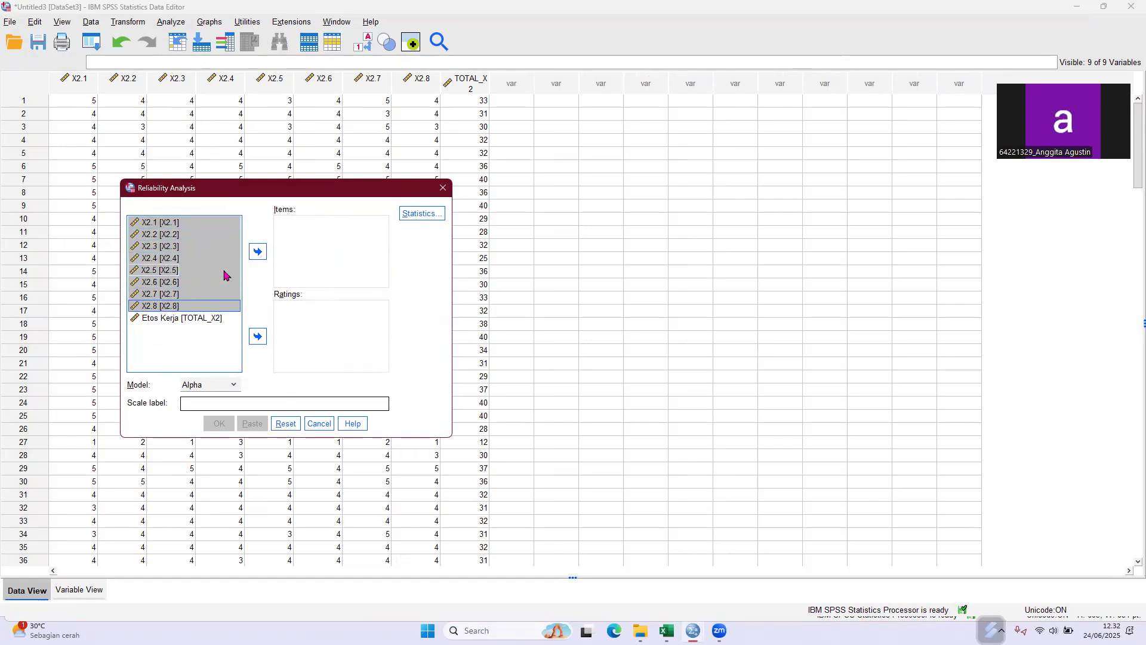
pyautogui.click(258, 252)
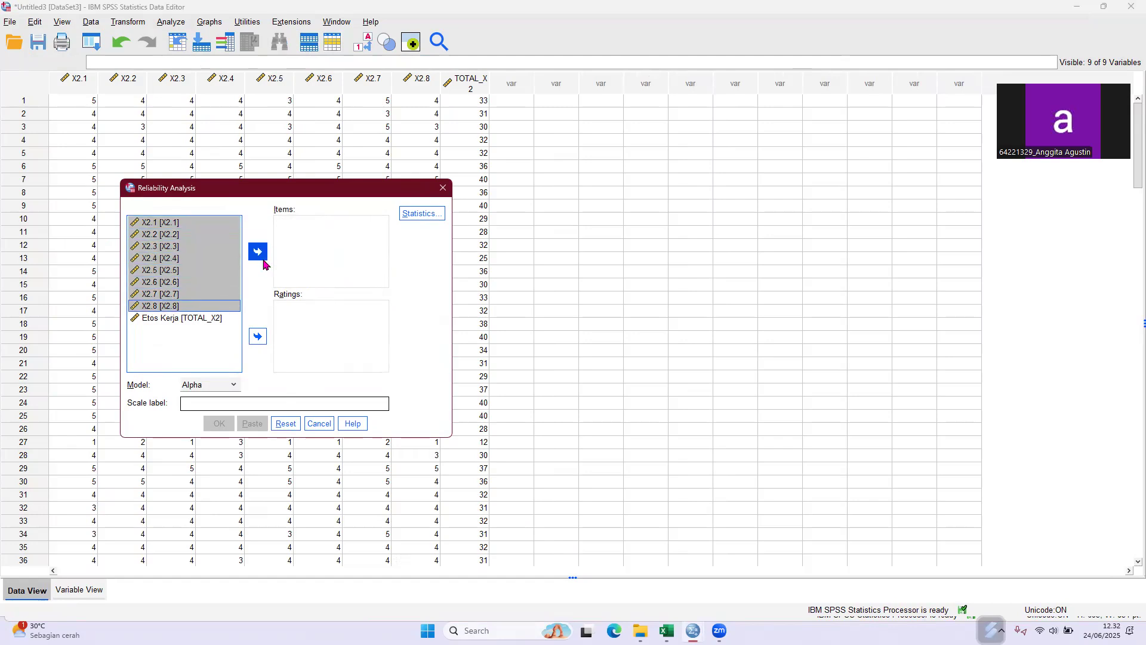
# - Request the scale if item deleted descriptives and run the Alpha reliability analysis for the X2 items
pyautogui.click(416, 215)
pyautogui.click(193, 190)
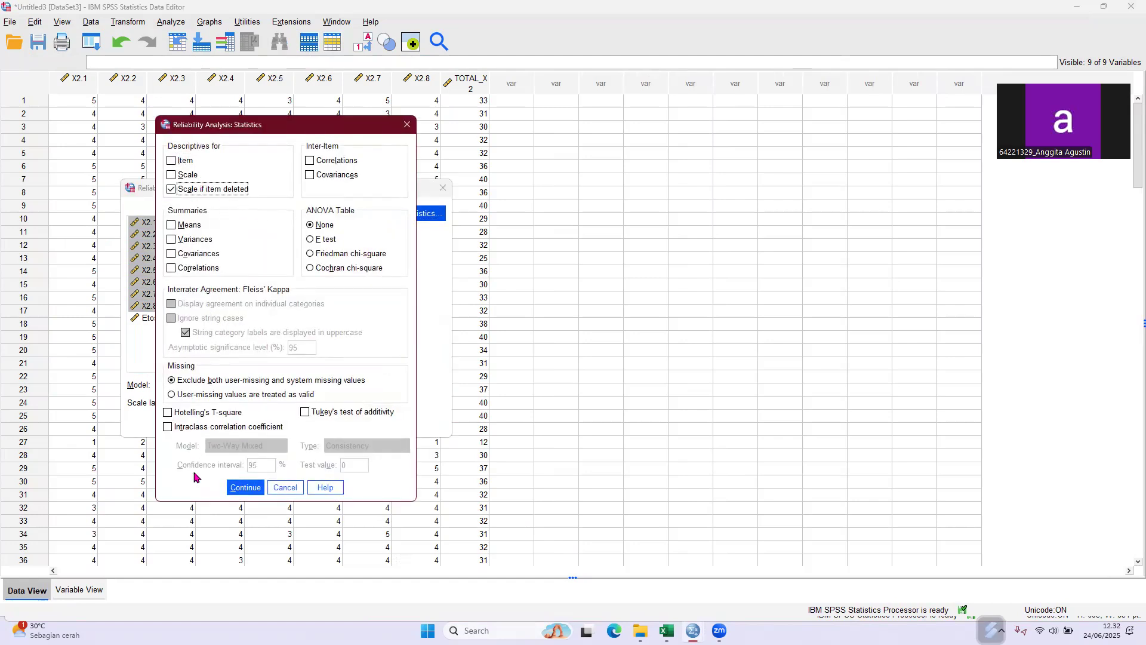
pyautogui.click(231, 490)
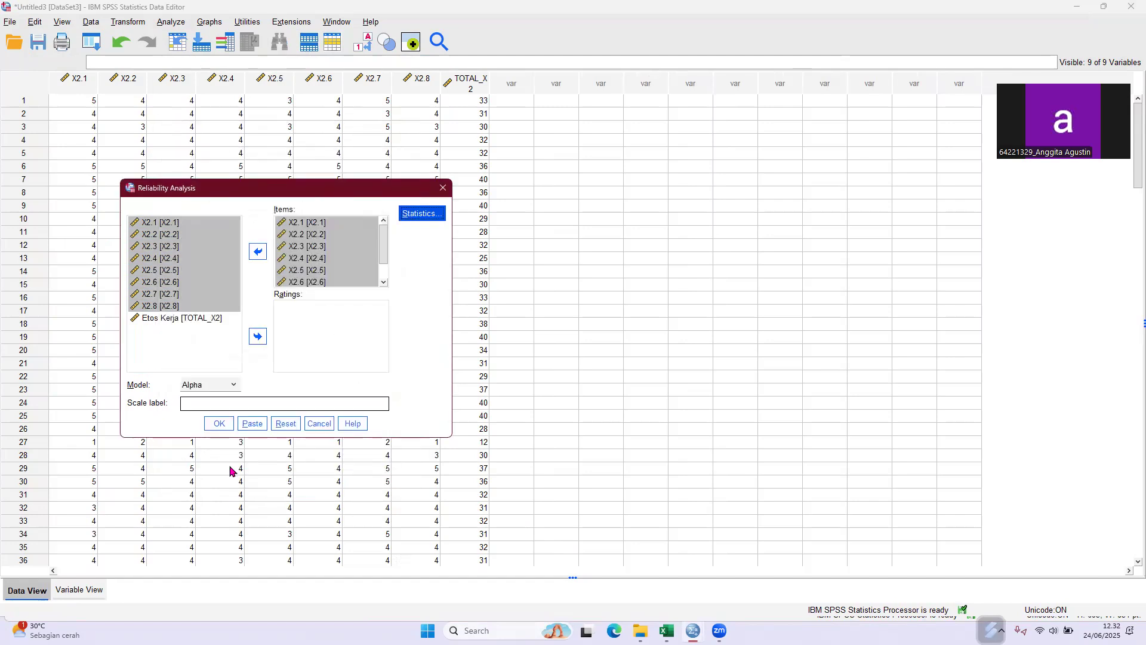
pyautogui.click(218, 423)
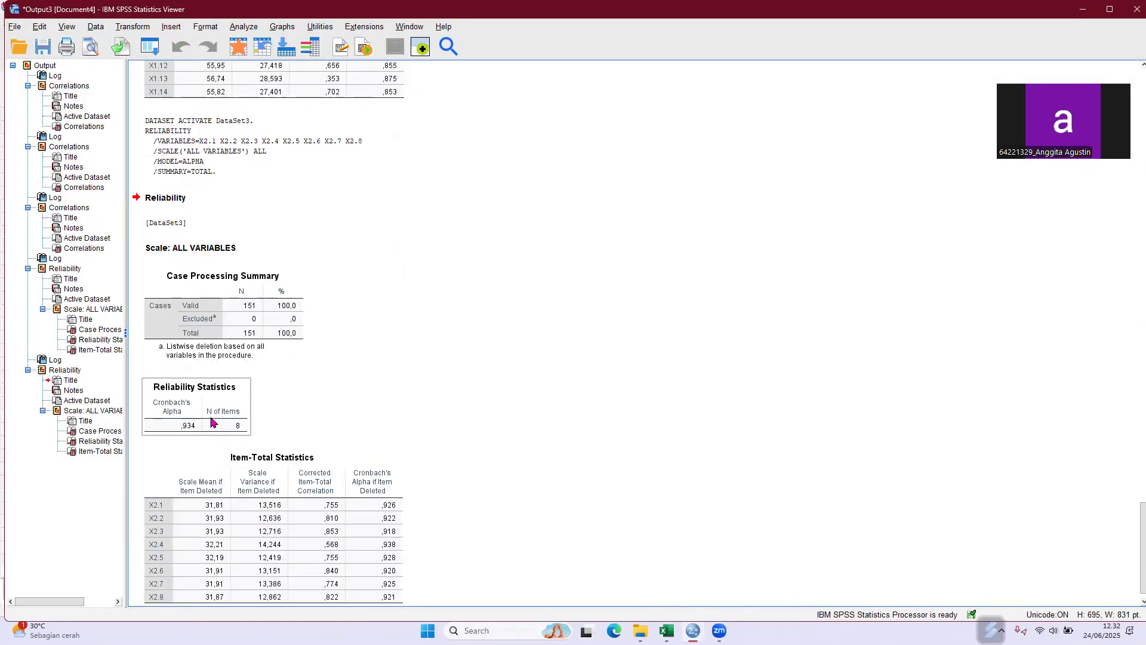
# - Examine the Cronbach's Alpha and item-total statistics in the X2 reliability output
pyautogui.scroll(3, 225, 380)
pyautogui.scroll(-3, 225, 381)
pyautogui.click(194, 444)
pyautogui.click(170, 406)
pyautogui.click(453, 412)
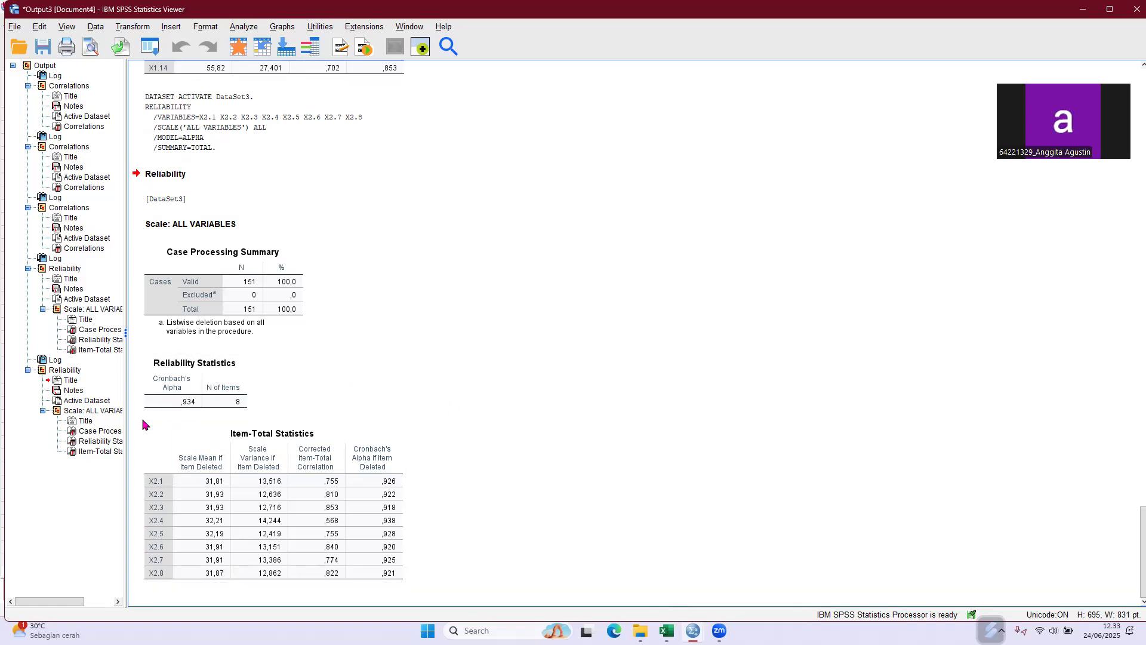
pyautogui.click(163, 409)
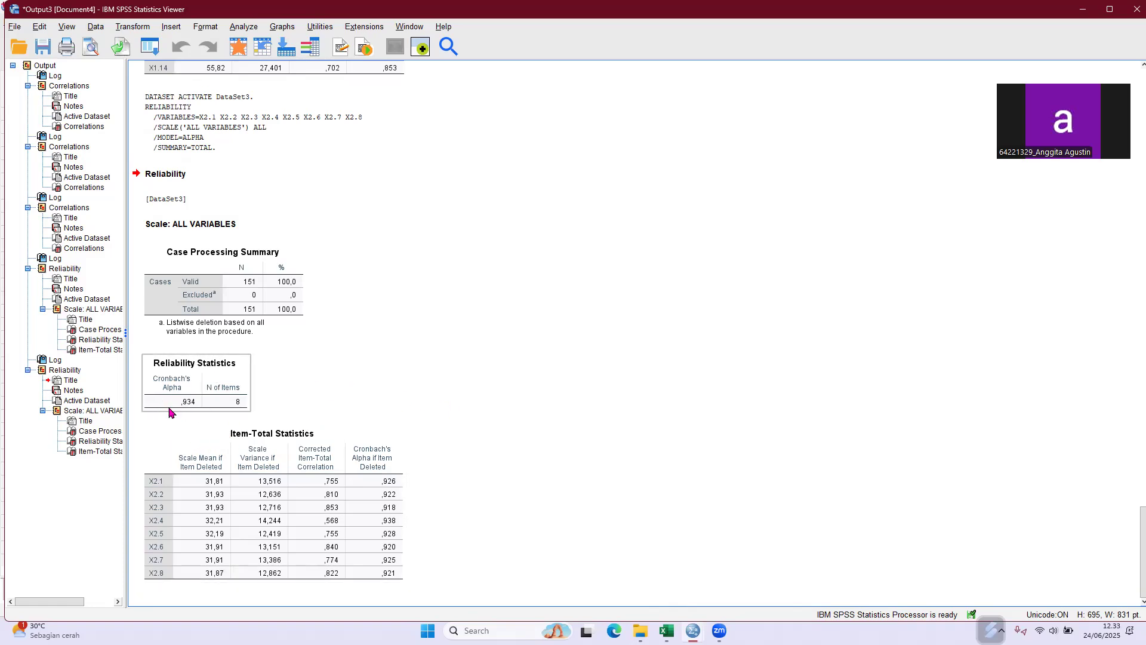
pyautogui.click(348, 289)
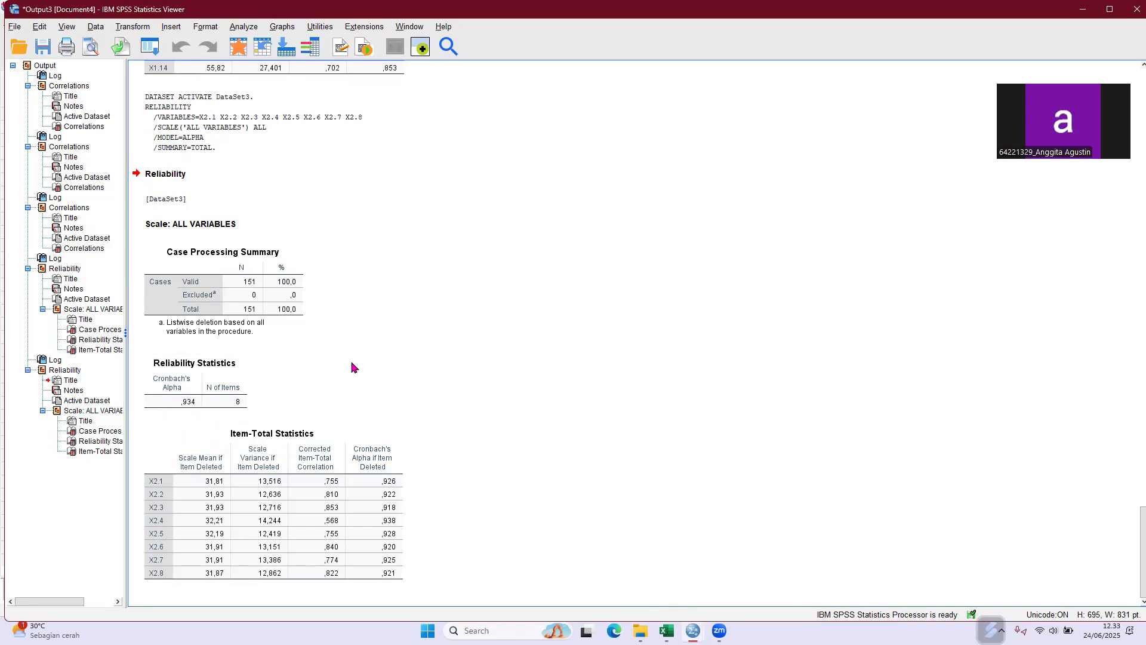
# - In DataSet4, reset the Reliability Analysis settings and add Y.1 to Y.12 as the items, leaving out the Kinerja Karyawan total
pyautogui.click(693, 630)
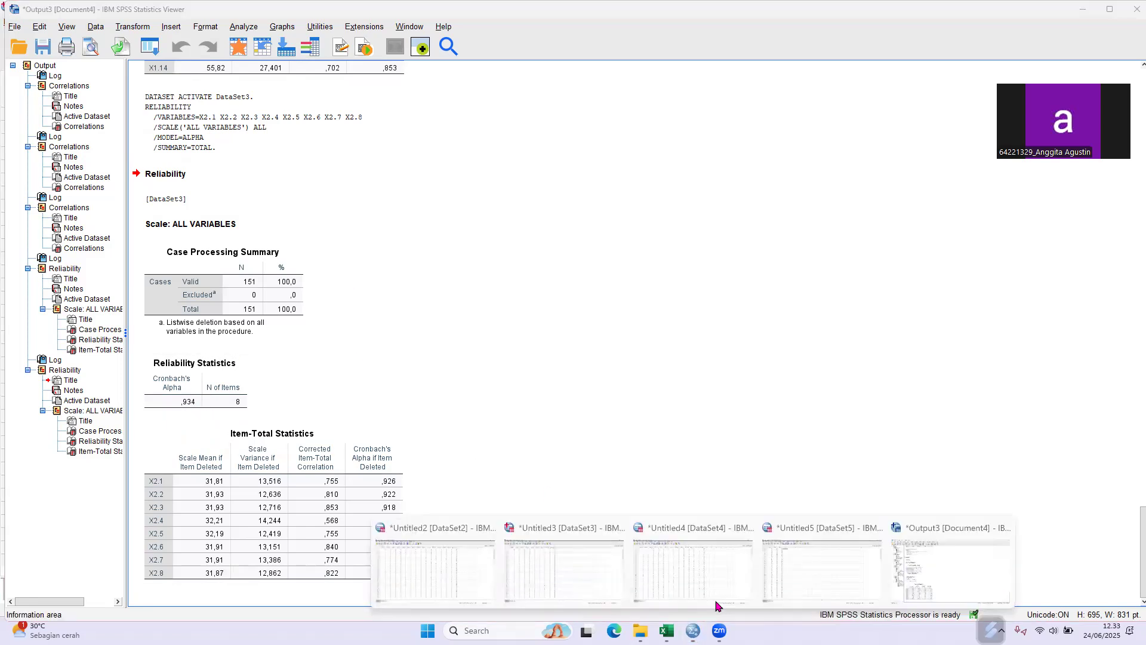
pyautogui.click(696, 568)
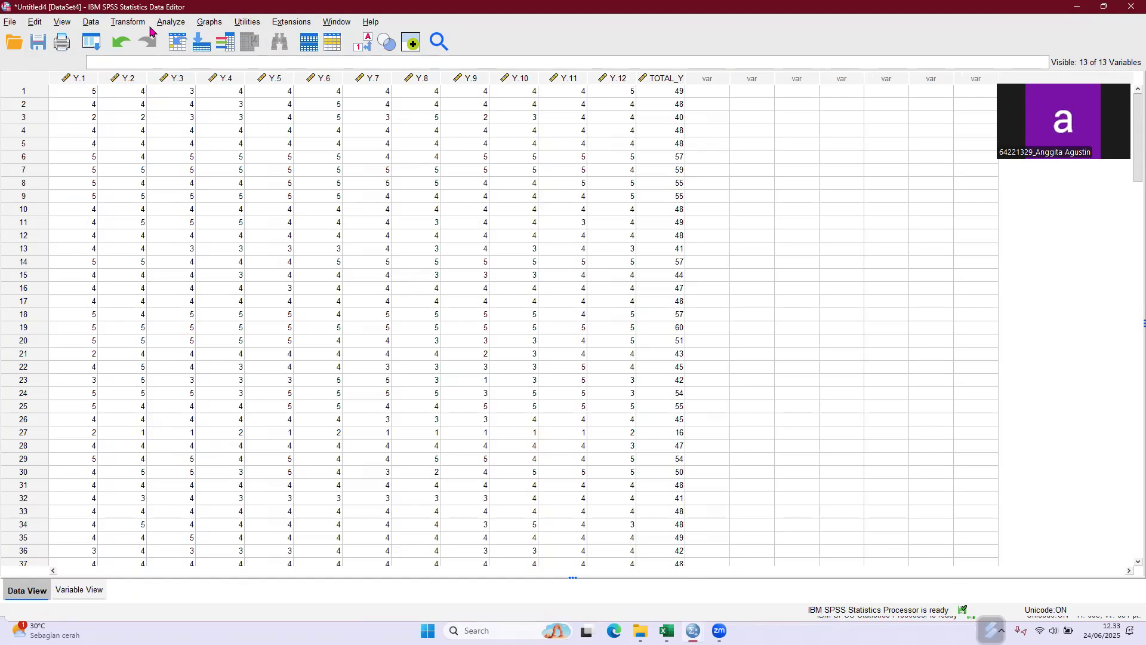
pyautogui.click(170, 22)
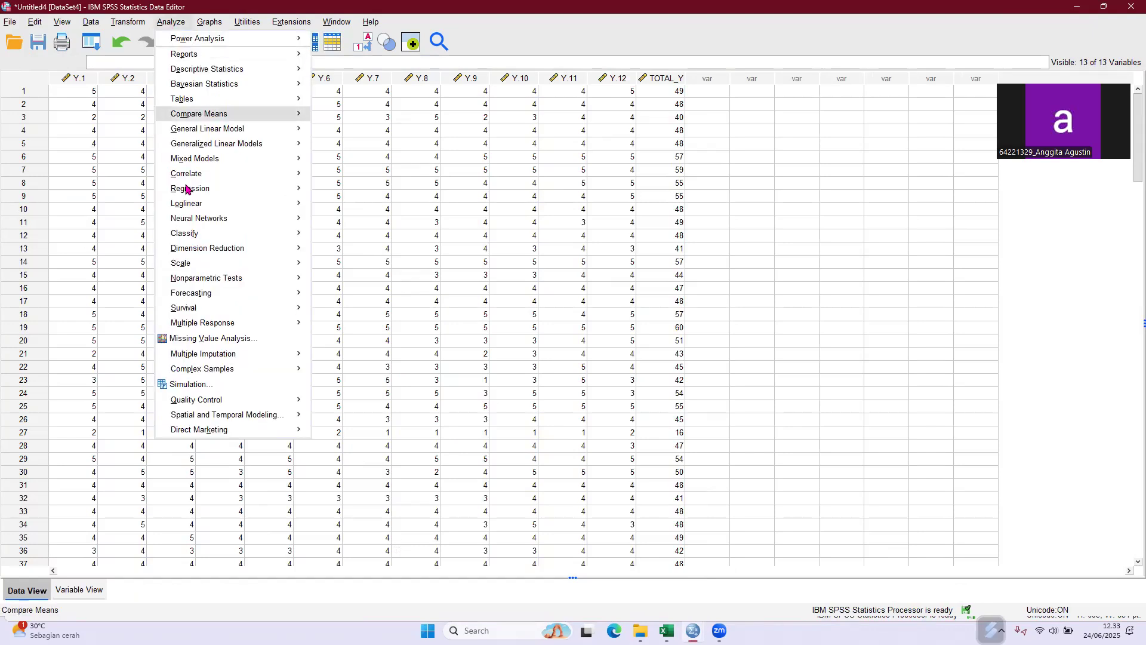
pyautogui.moveTo(204, 263)
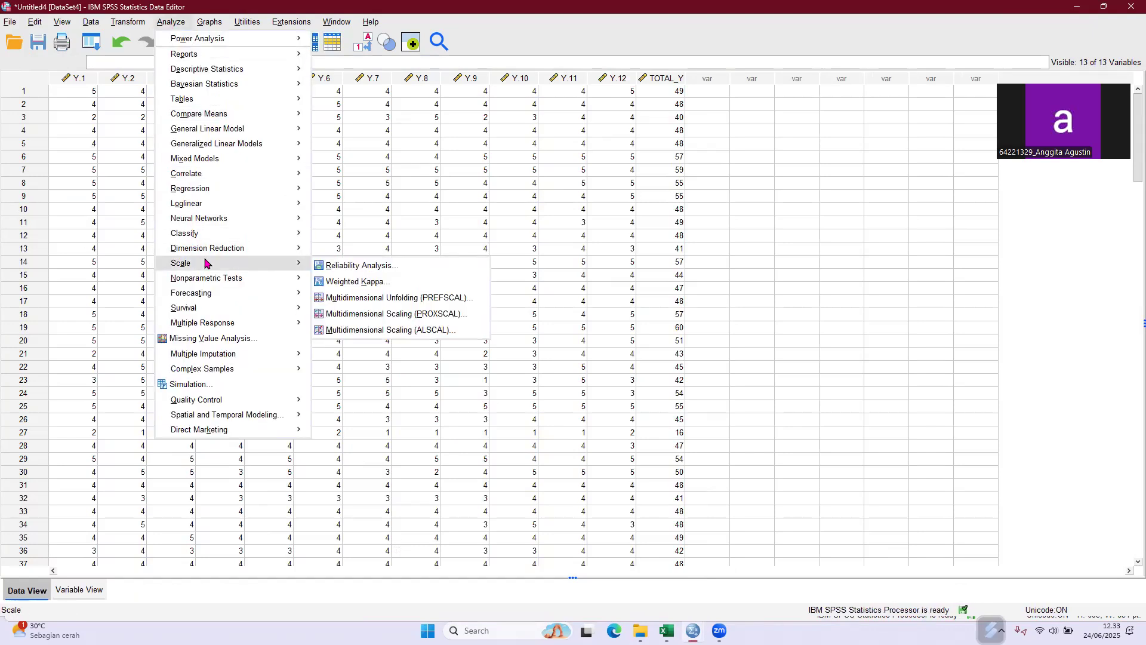
pyautogui.click(332, 267)
pyautogui.click(281, 425)
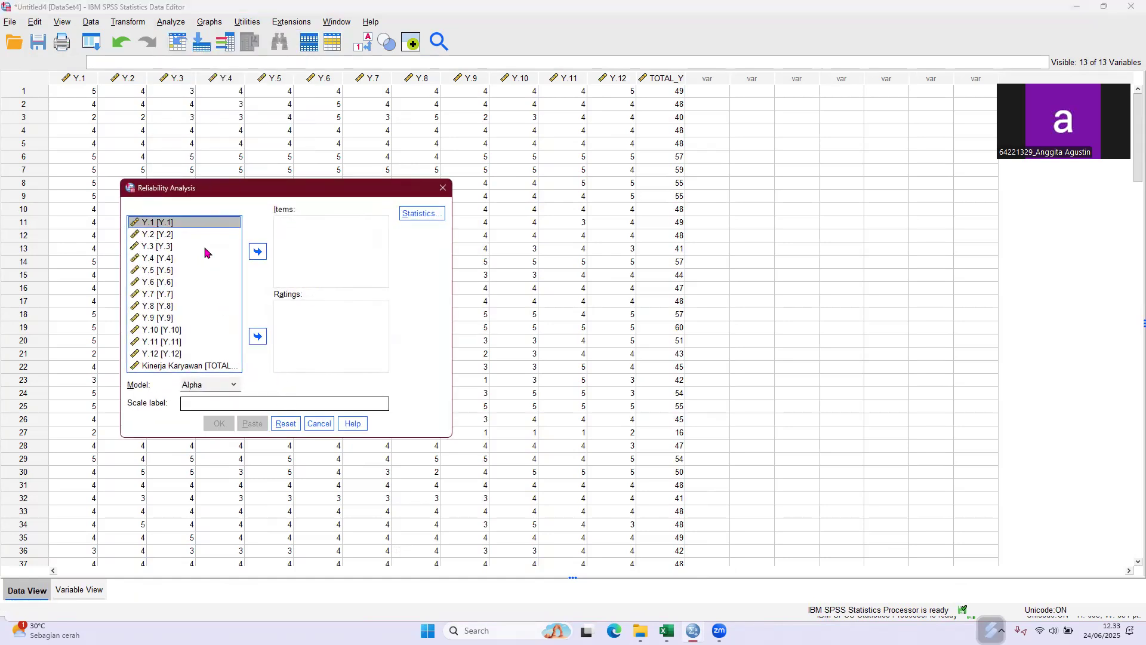
pyautogui.hotkey('shift', 'Down')
pyautogui.hotkey('shift', 'Down')
pyautogui.hotkey('shift', 'Down')
pyautogui.hotkey('shift', 'Down')
pyautogui.hotkey('shift', 'Down')
pyautogui.hotkey('shift', 'Down')
pyautogui.hotkey('shift', 'Down')
pyautogui.hotkey('shift', 'Down')
pyautogui.hotkey('shift', 'Down')
pyautogui.hotkey('shift', 'Down')
pyautogui.hotkey('shift', 'Down')
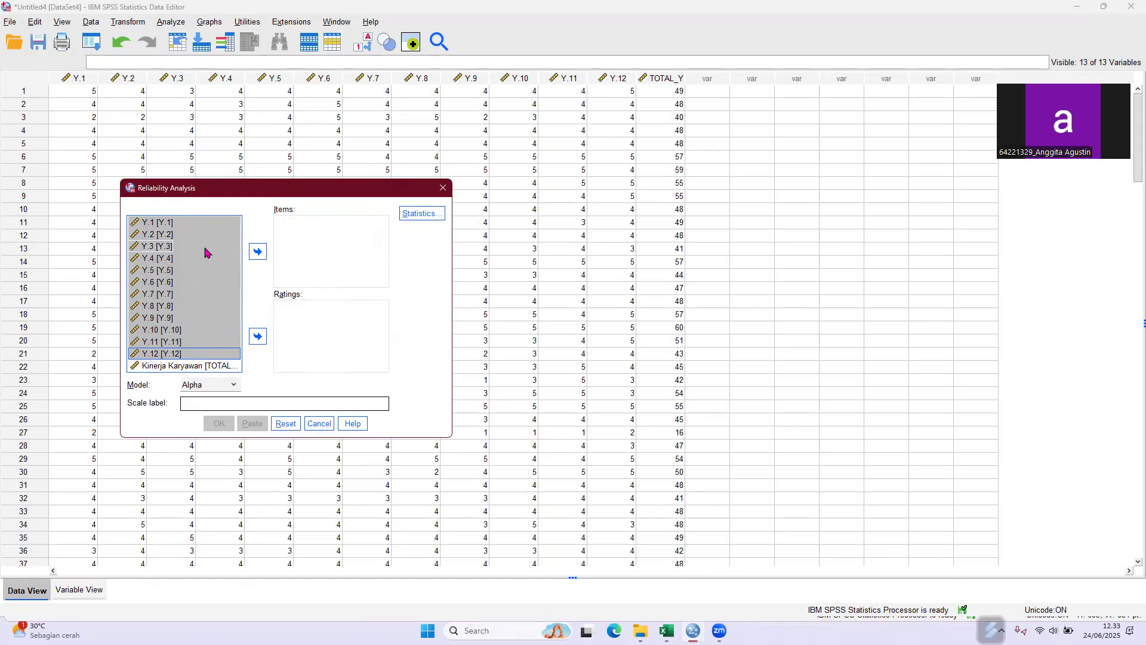
pyautogui.click(257, 251)
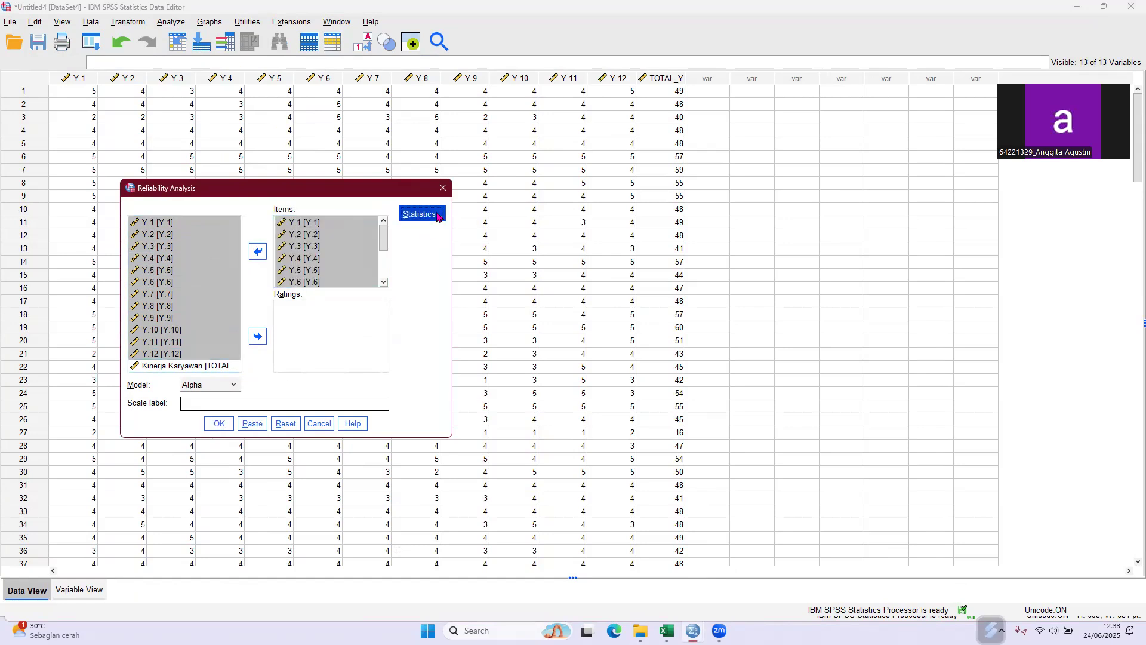
# - Run the Alpha reliability analysis for the Y items with scale if item deleted descriptives, and inspect the Reliability Statistics table
pyautogui.click(438, 216)
pyautogui.click(229, 190)
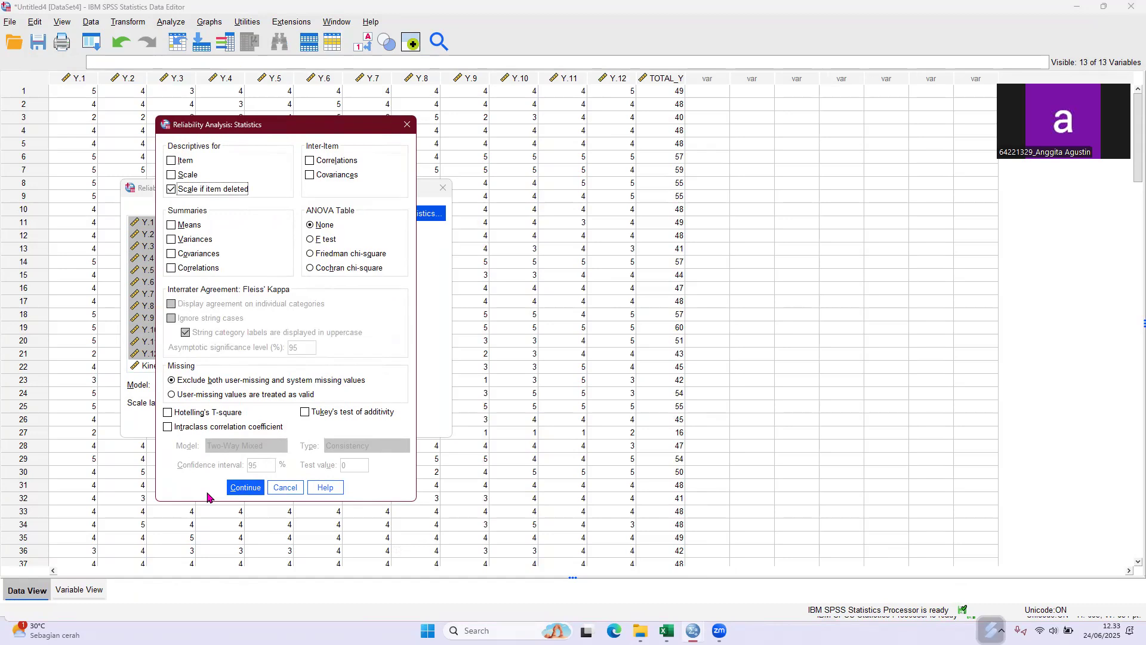
pyautogui.click(239, 490)
pyautogui.click(219, 425)
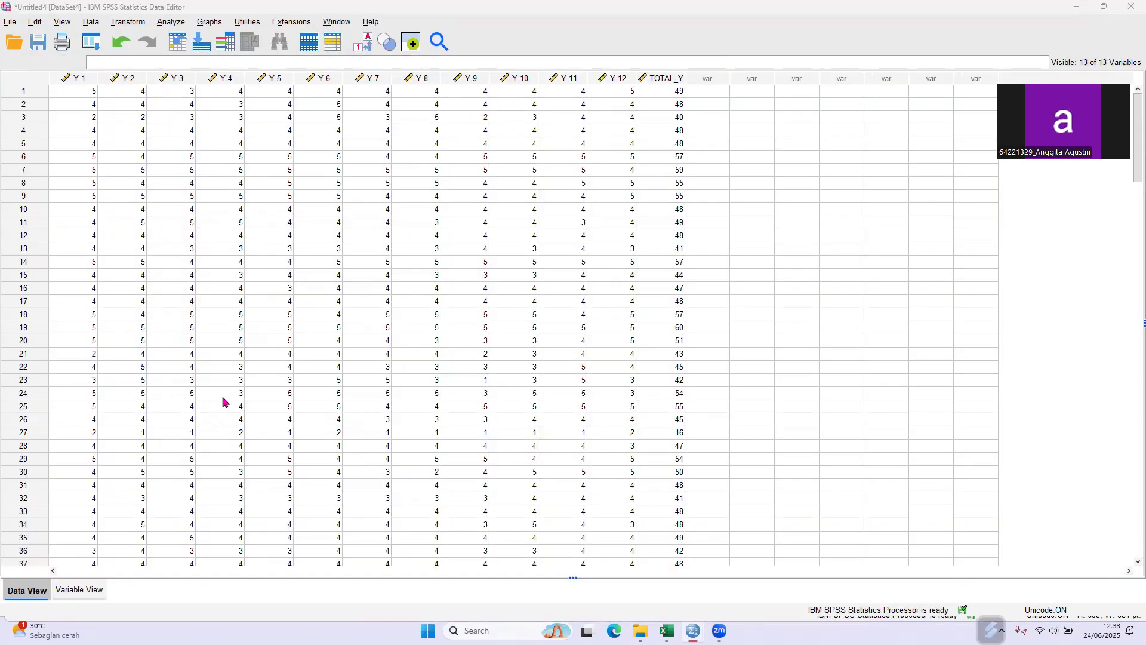
pyautogui.click(182, 353)
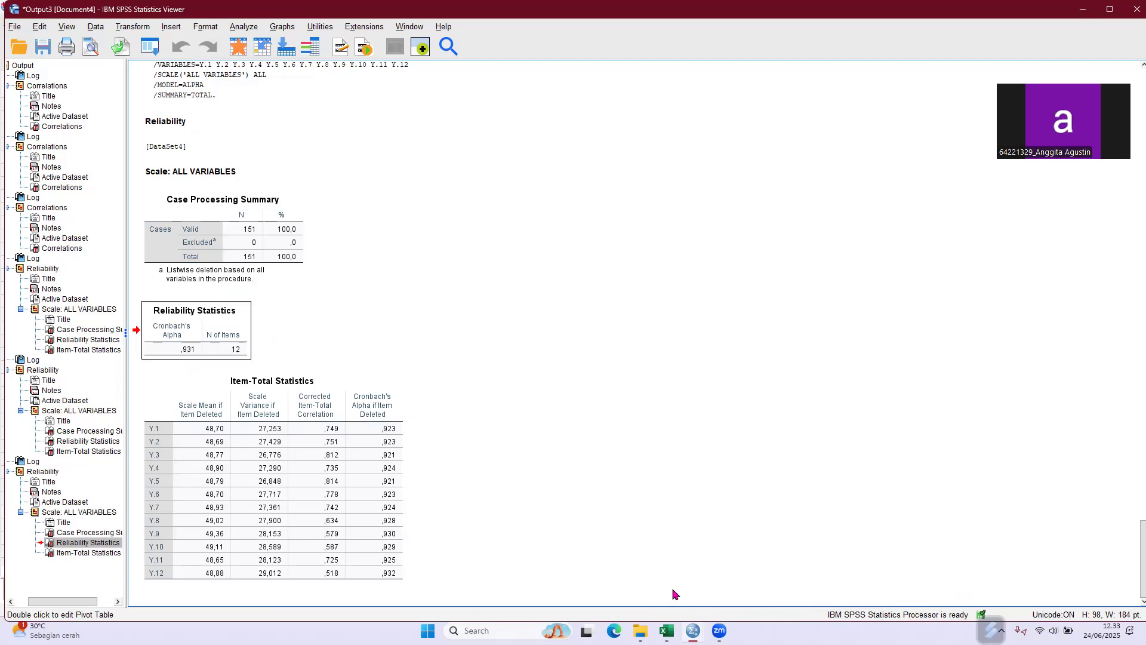
# - In DataSet5, start a Linear Regression and request the histogram and normal probability plot of the standardized residuals
pyautogui.click(692, 630)
pyautogui.click(803, 578)
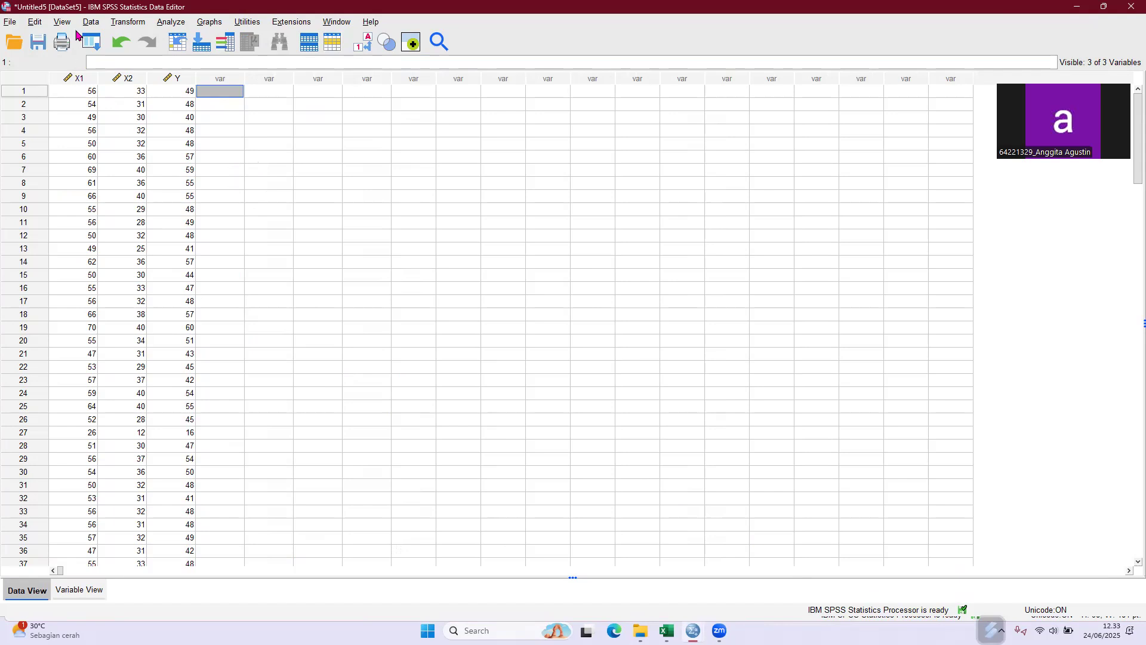
pyautogui.click(169, 24)
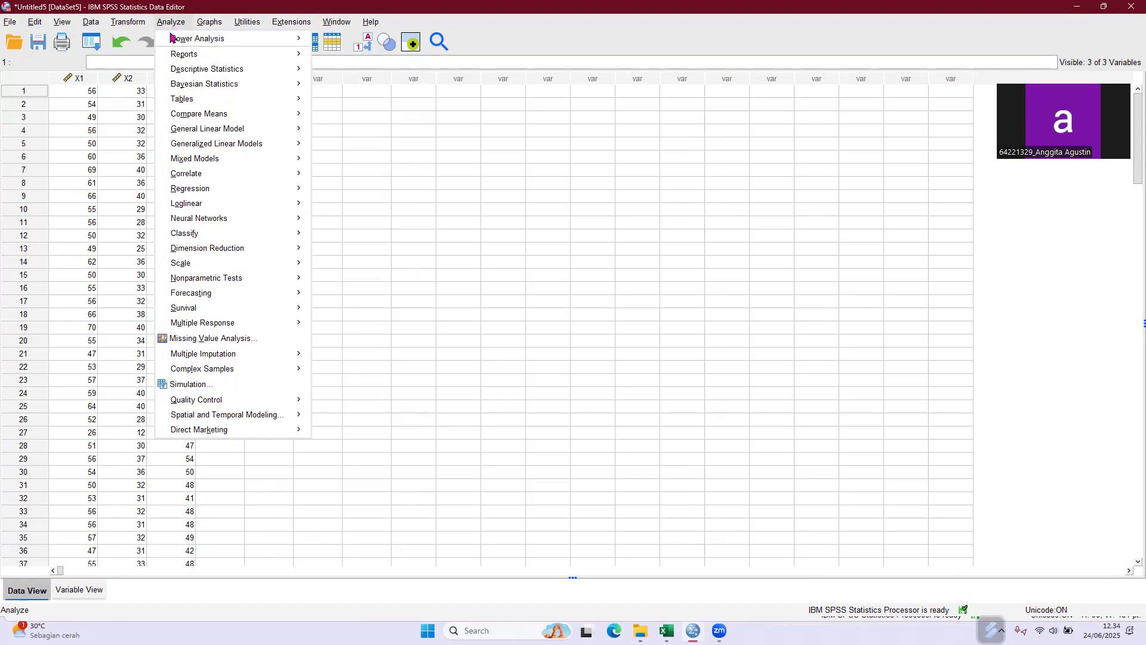
pyautogui.moveTo(221, 194)
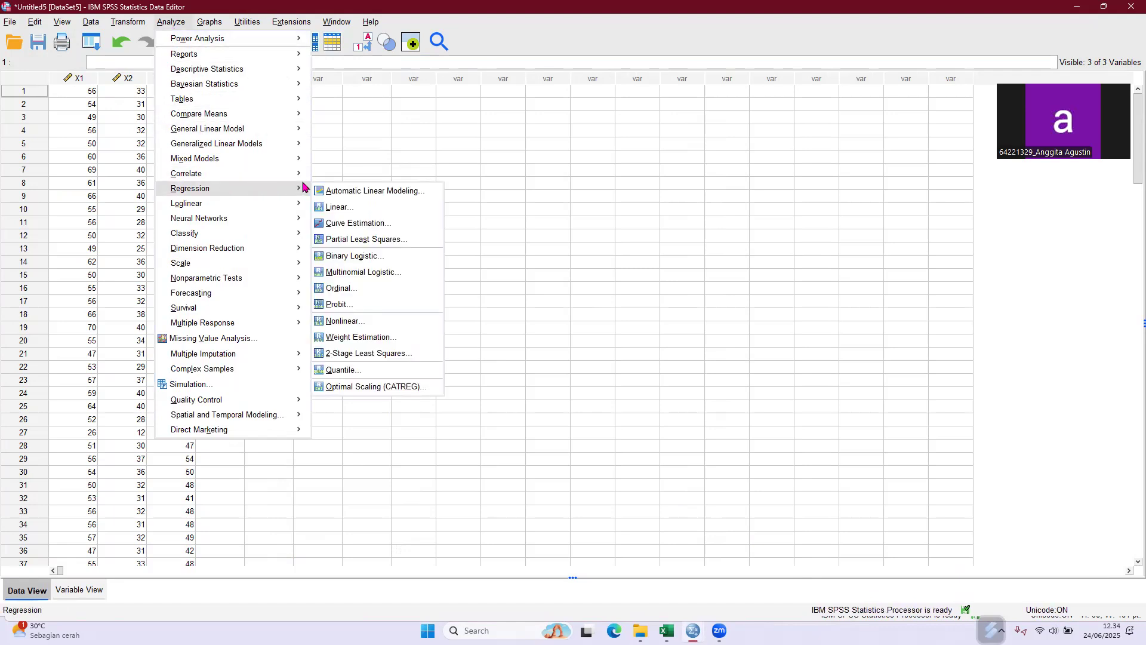
pyautogui.click(332, 207)
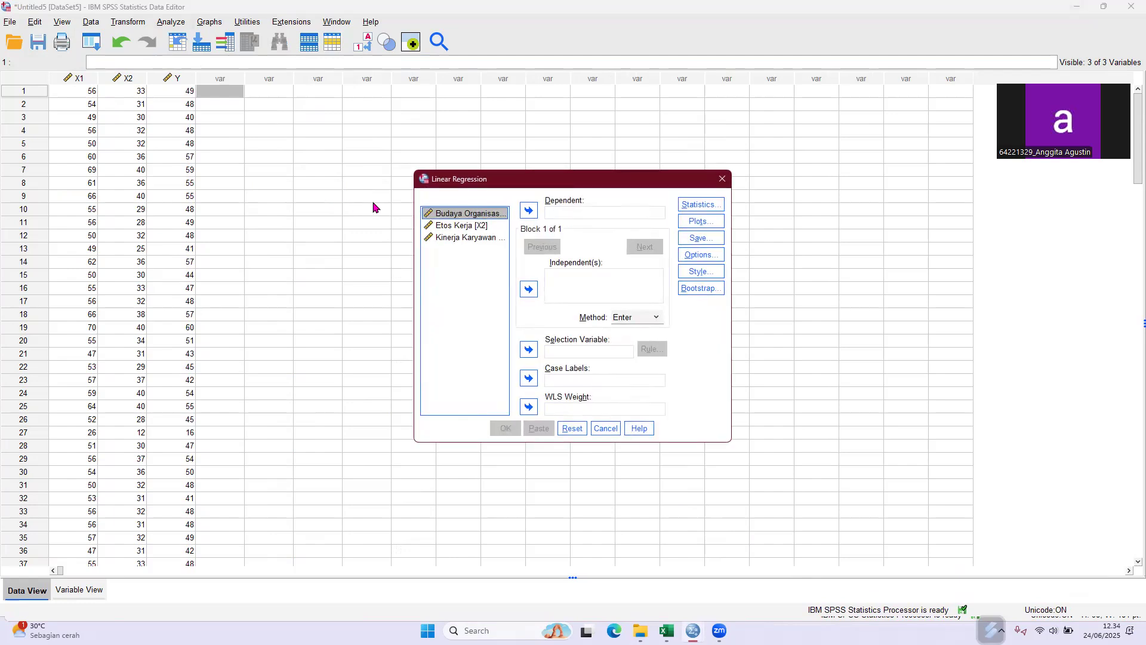
pyautogui.click(702, 220)
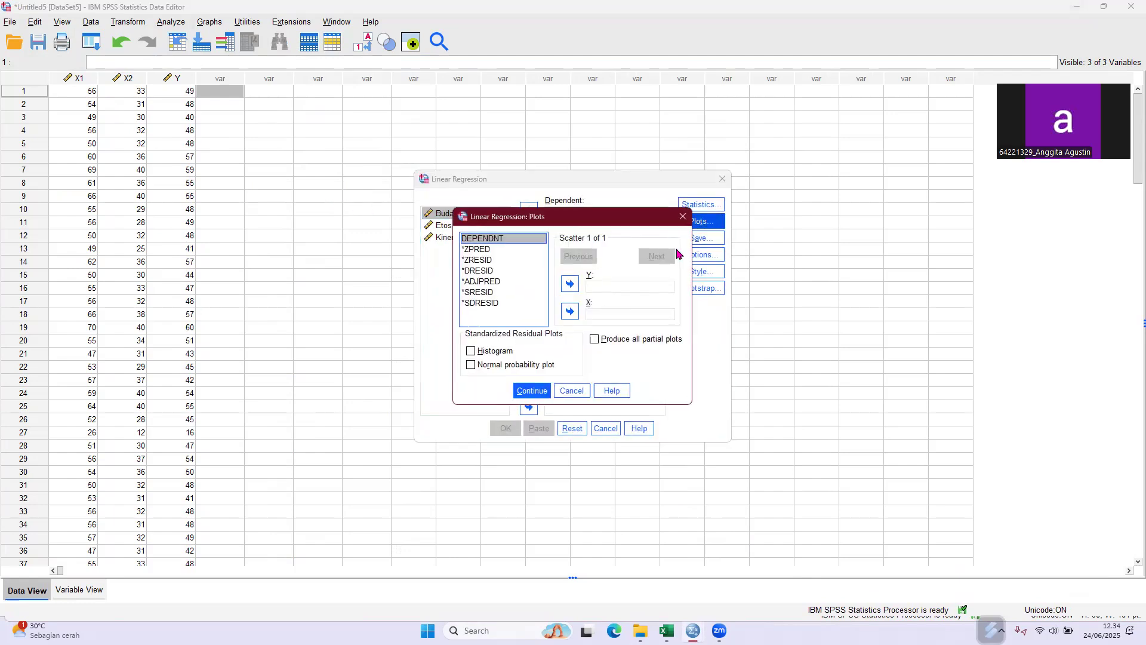
pyautogui.click(512, 365)
pyautogui.click(495, 351)
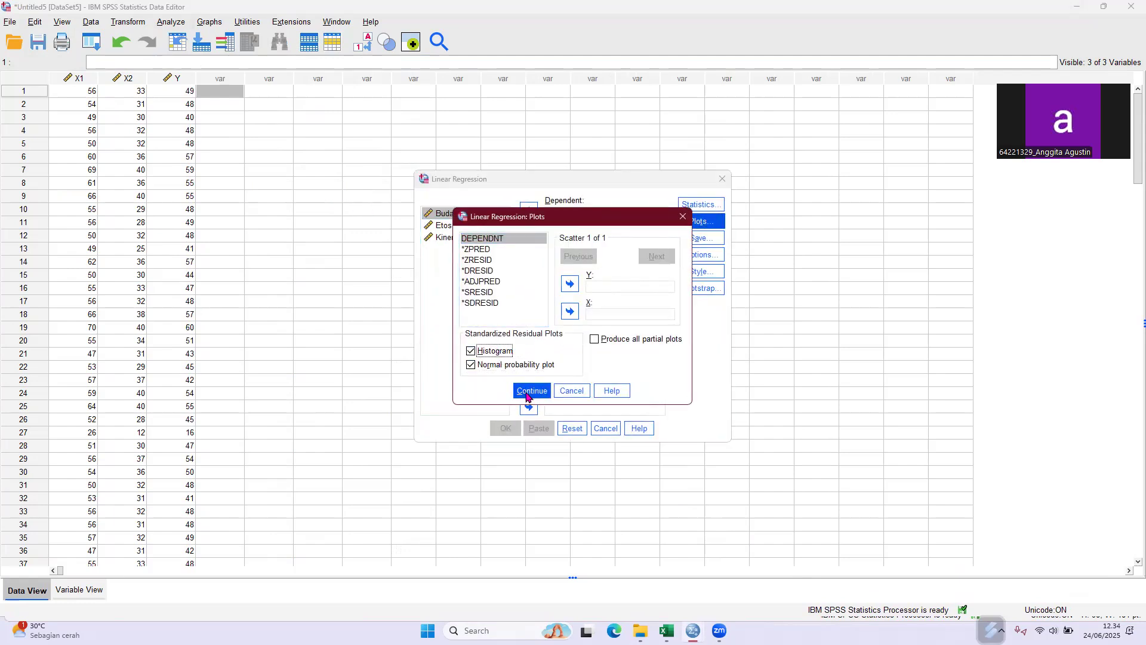
pyautogui.click(528, 392)
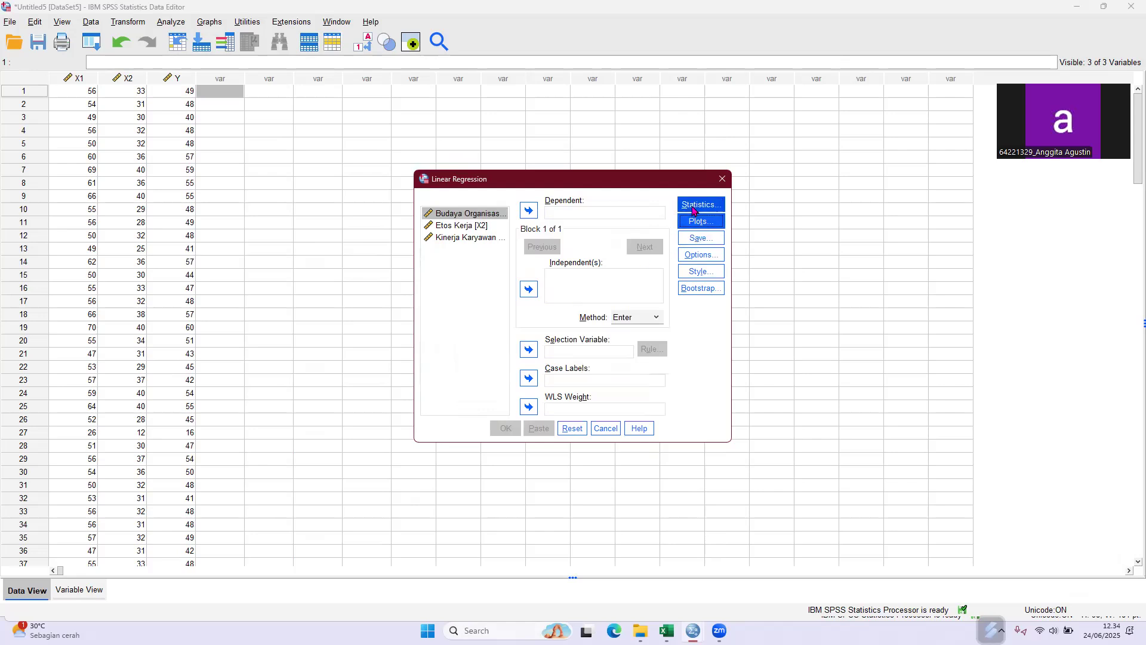
# - Assign Budaya Organisasi [X1] and Etos Kerja [X2] as independents and Kinerja Karyawan [Y] as the dependent variable of the regression
pyautogui.click(471, 213)
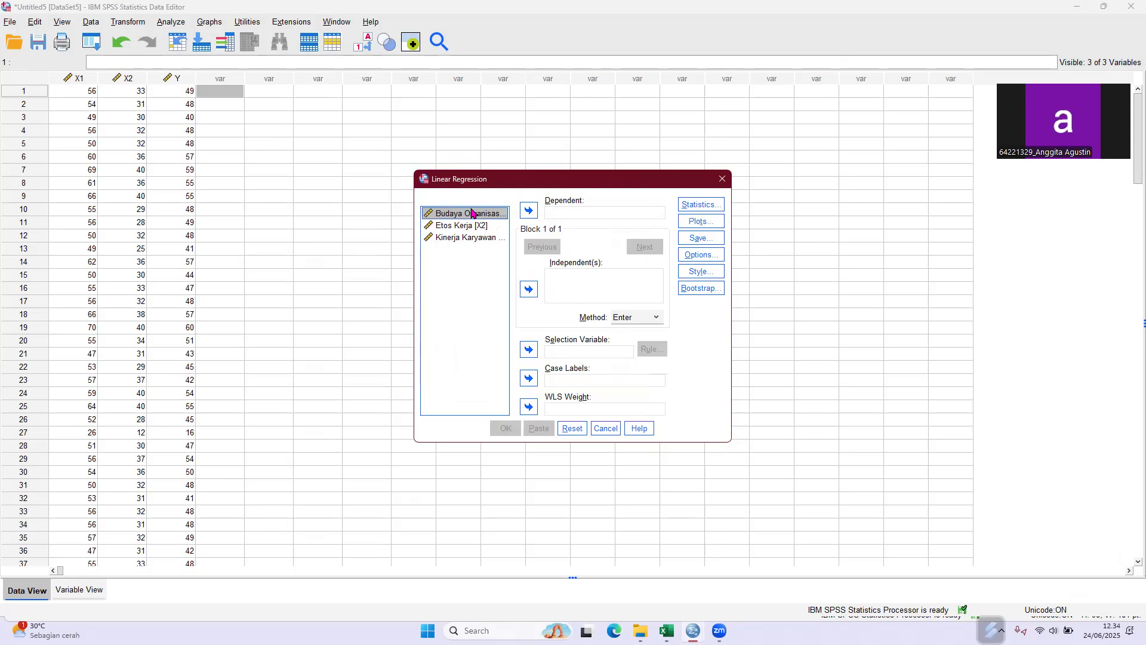
pyautogui.hotkey('shift', 'Down')
pyautogui.click(529, 290)
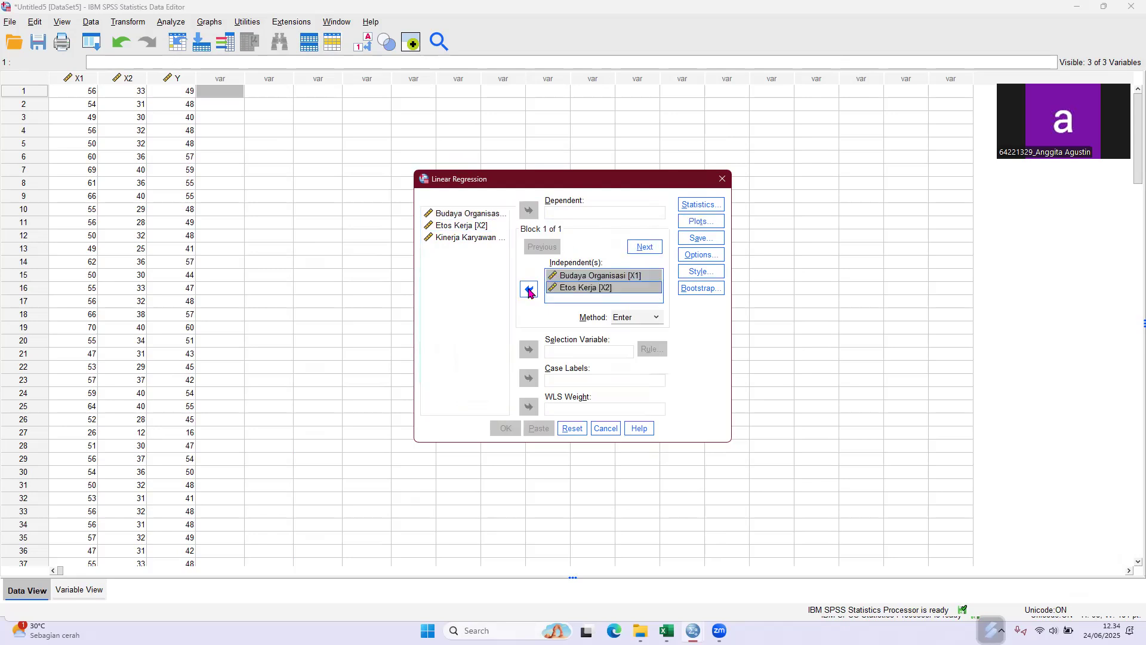
pyautogui.click(465, 237)
pyautogui.click(530, 212)
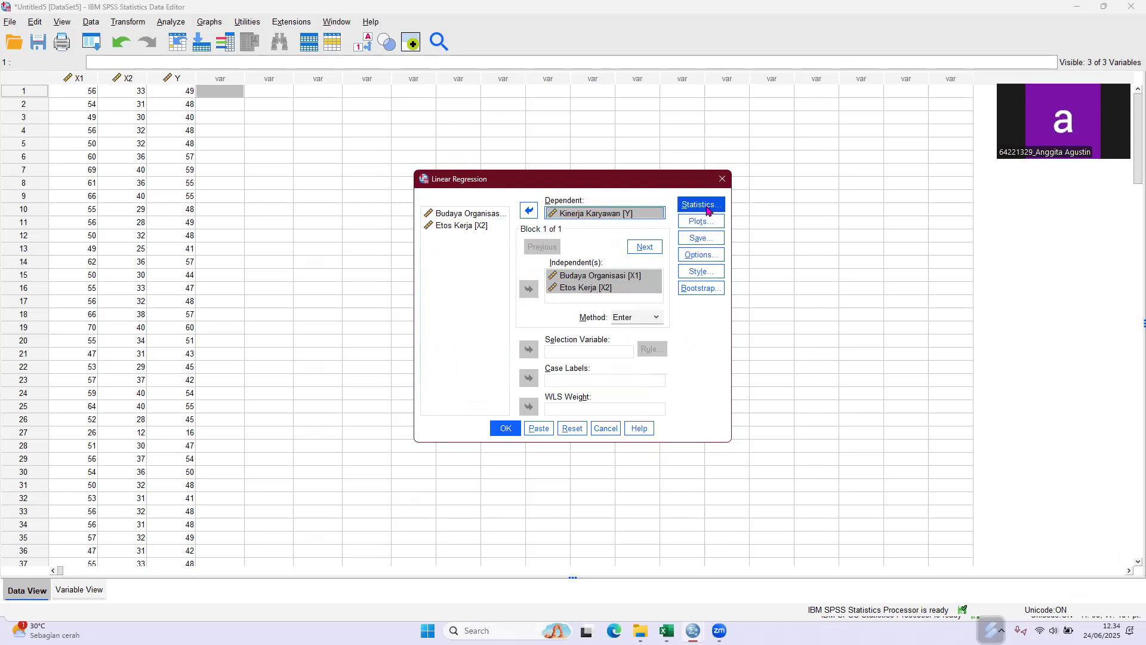
# - Save the unstandardized residuals as a new variable and run the linear regression
pyautogui.click(707, 238)
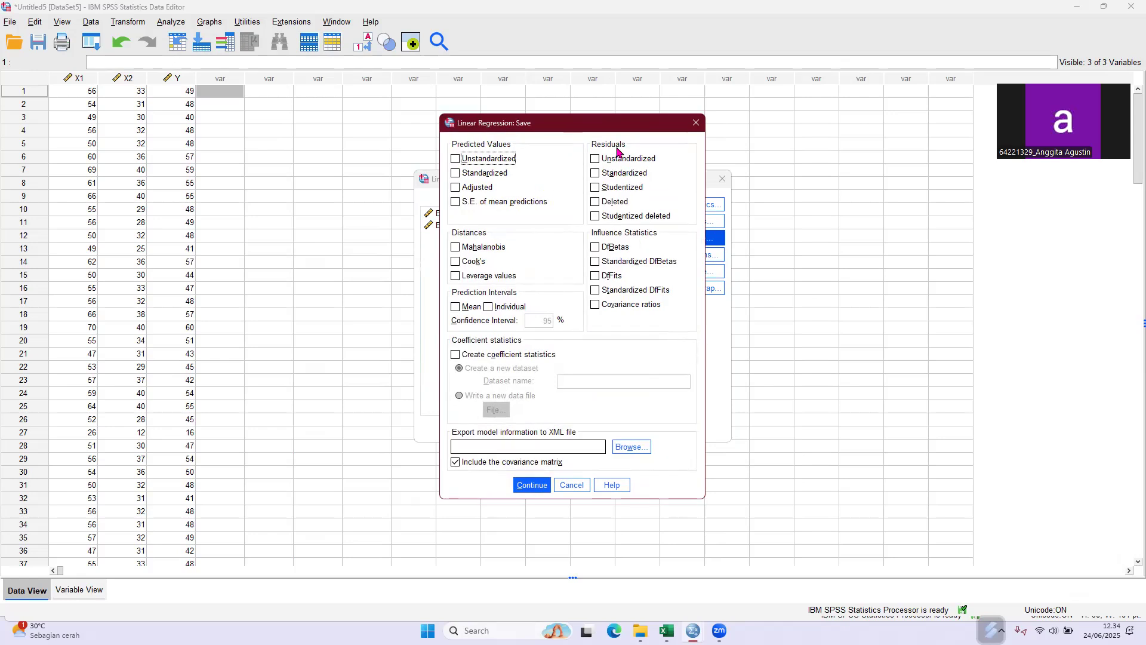
pyautogui.click(621, 159)
pyautogui.click(532, 486)
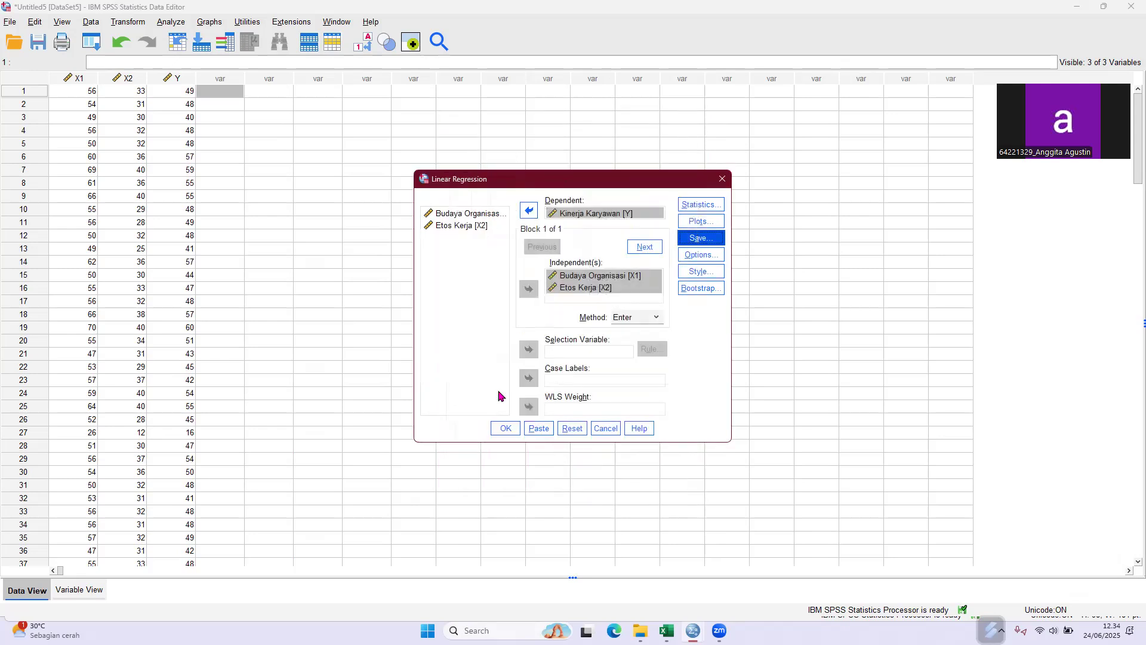
pyautogui.click(503, 428)
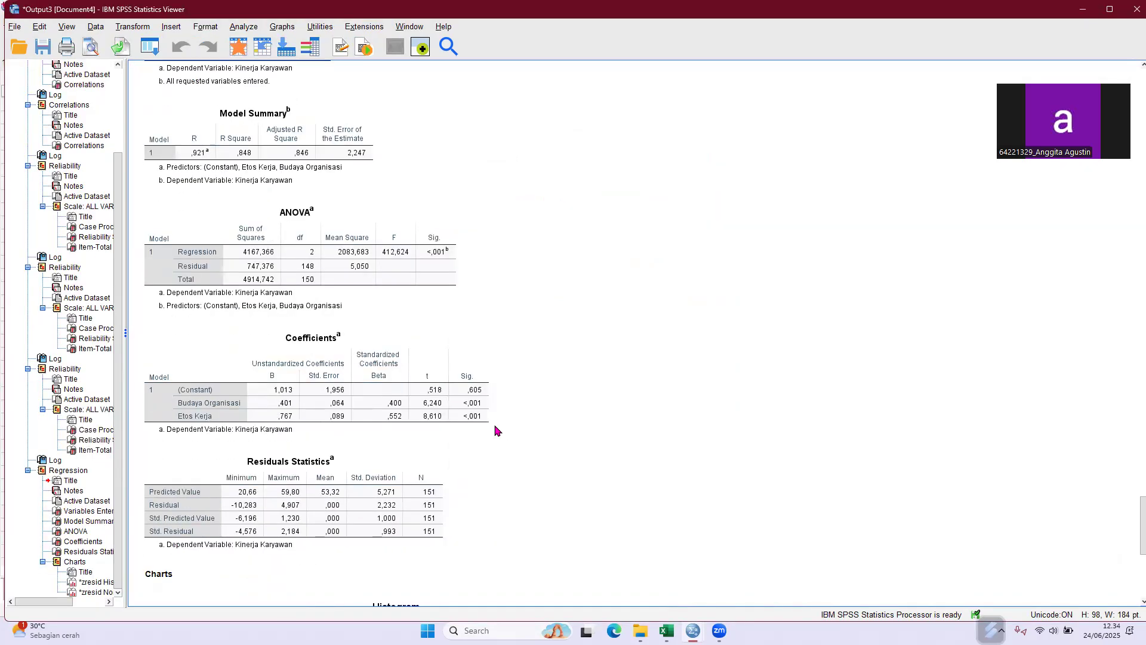
# - Examine the regression output: the Model Summary, ANOVA, Coefficients and Residuals Statistics tables, the histogram and the Normal P-P Plot
pyautogui.scroll(-5, 491, 430)
pyautogui.scroll(7, 490, 429)
pyautogui.click(487, 429)
pyautogui.scroll(6, 486, 428)
pyautogui.scroll(-15, 487, 429)
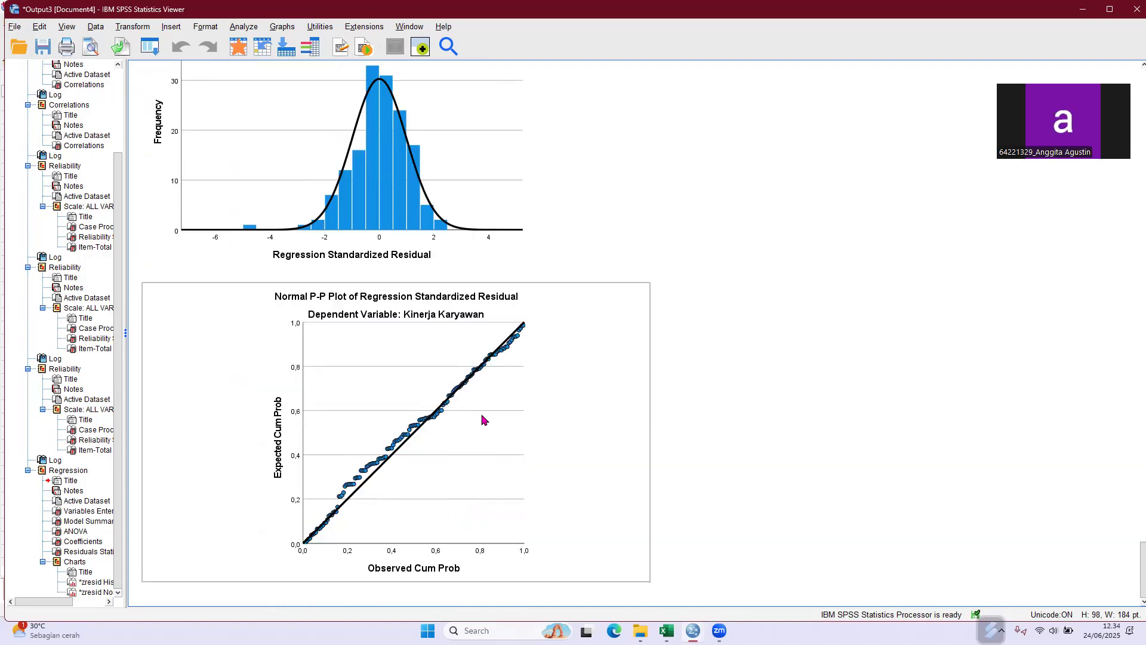
pyautogui.scroll(10, 484, 418)
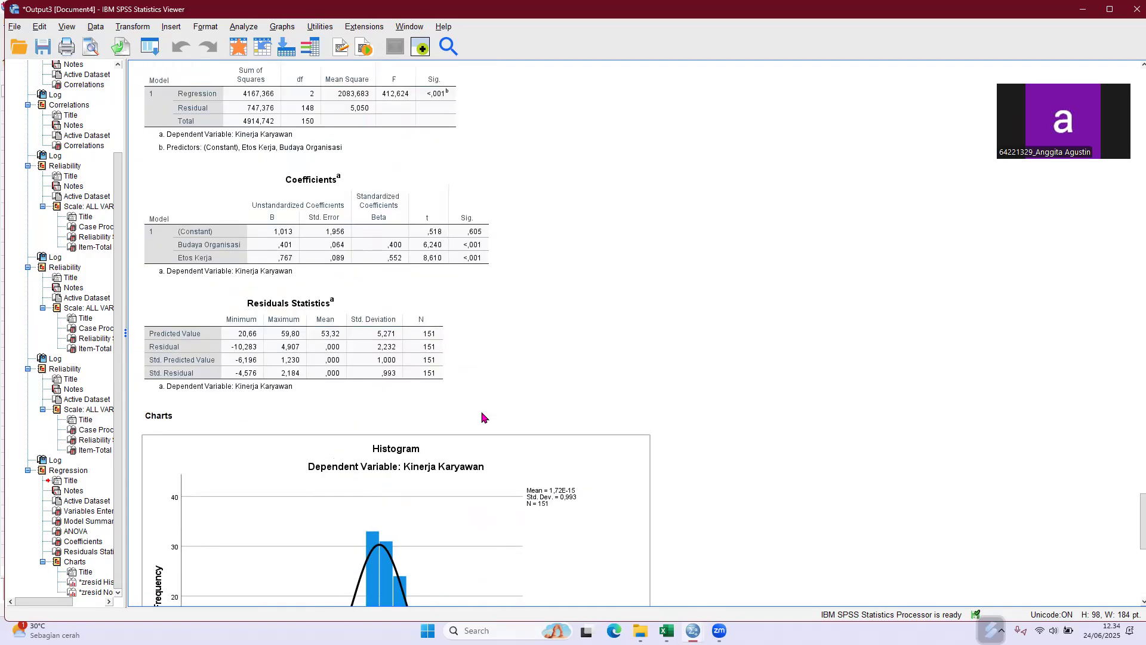
pyautogui.scroll(8, 483, 417)
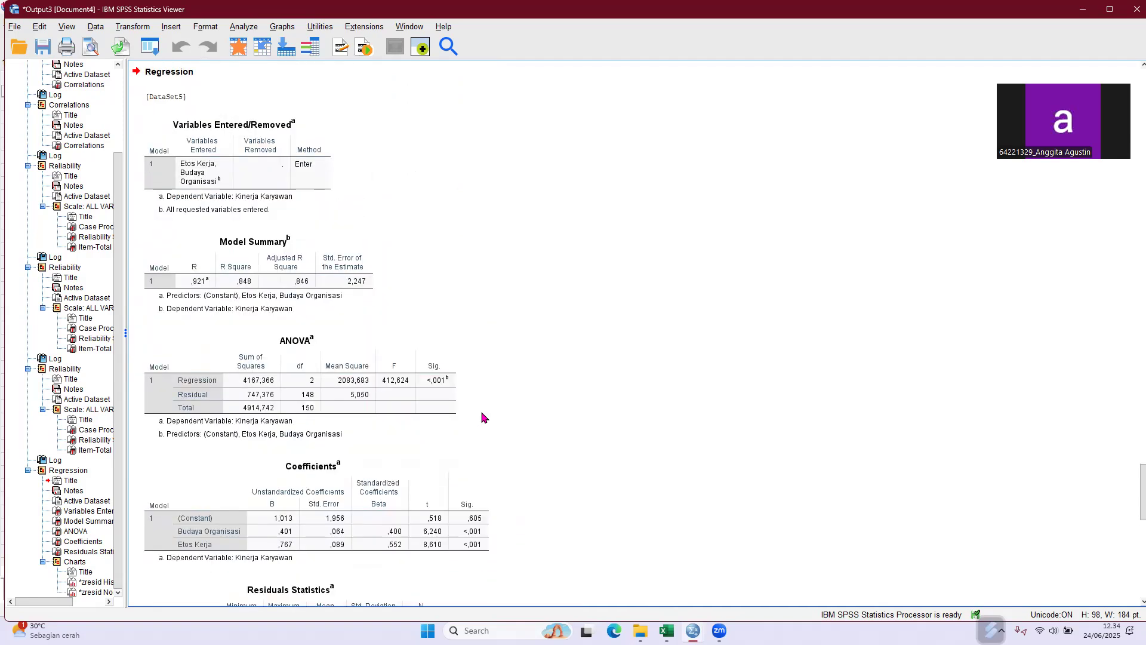
pyautogui.scroll(-20, 484, 417)
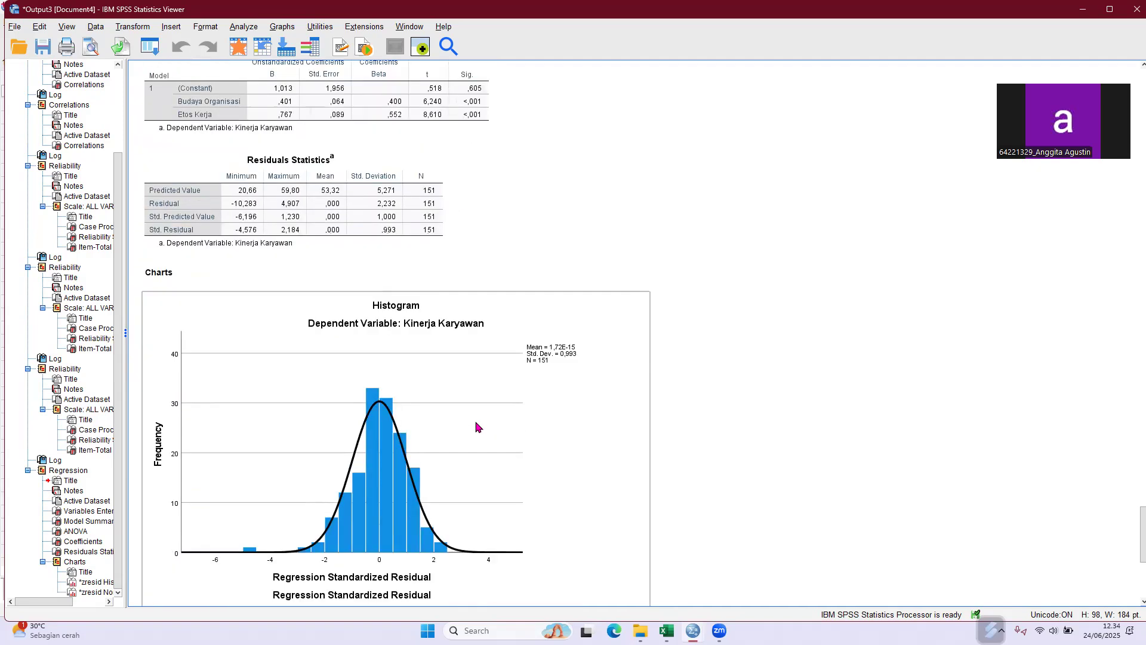
pyautogui.scroll(-3, 476, 426)
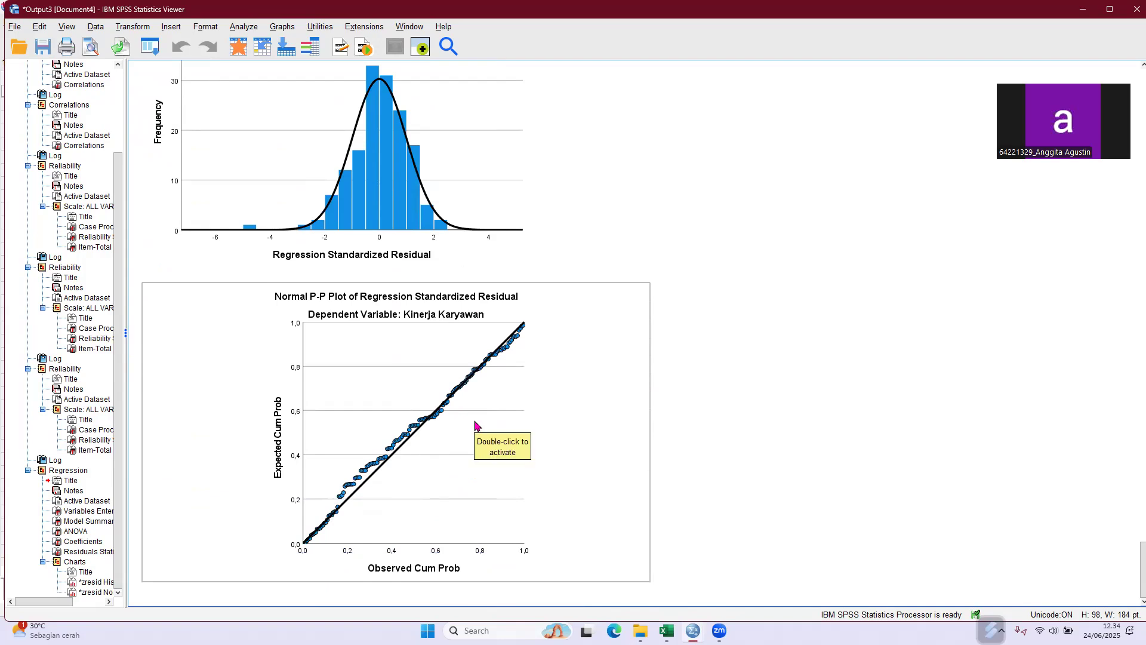
pyautogui.scroll(17, 476, 426)
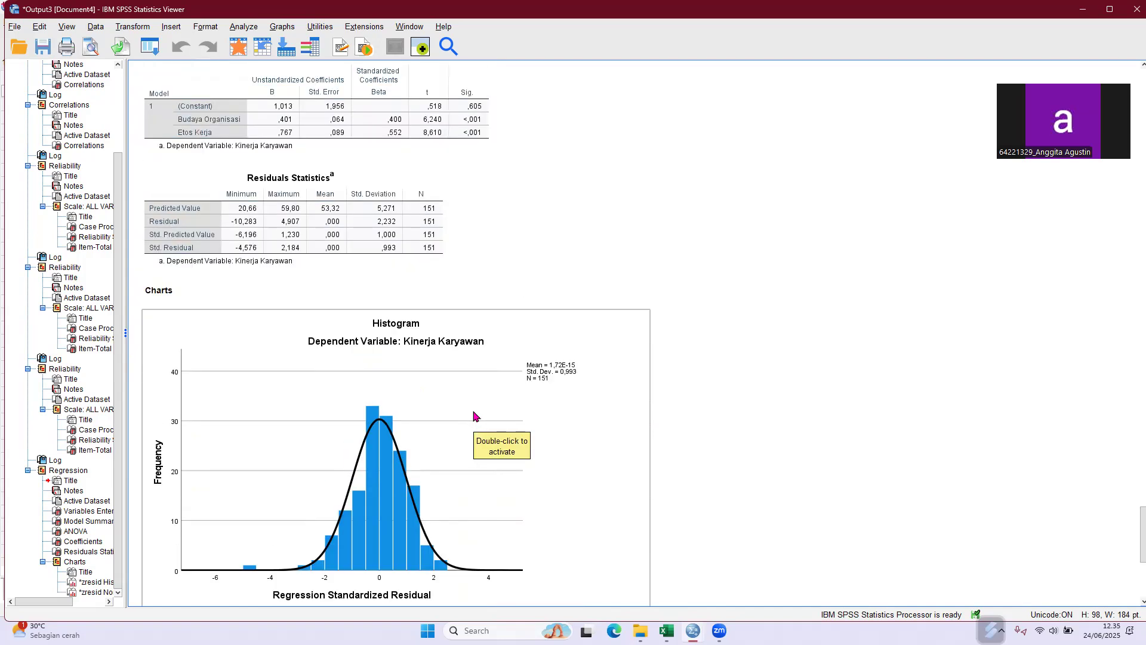
pyautogui.scroll(8, 476, 410)
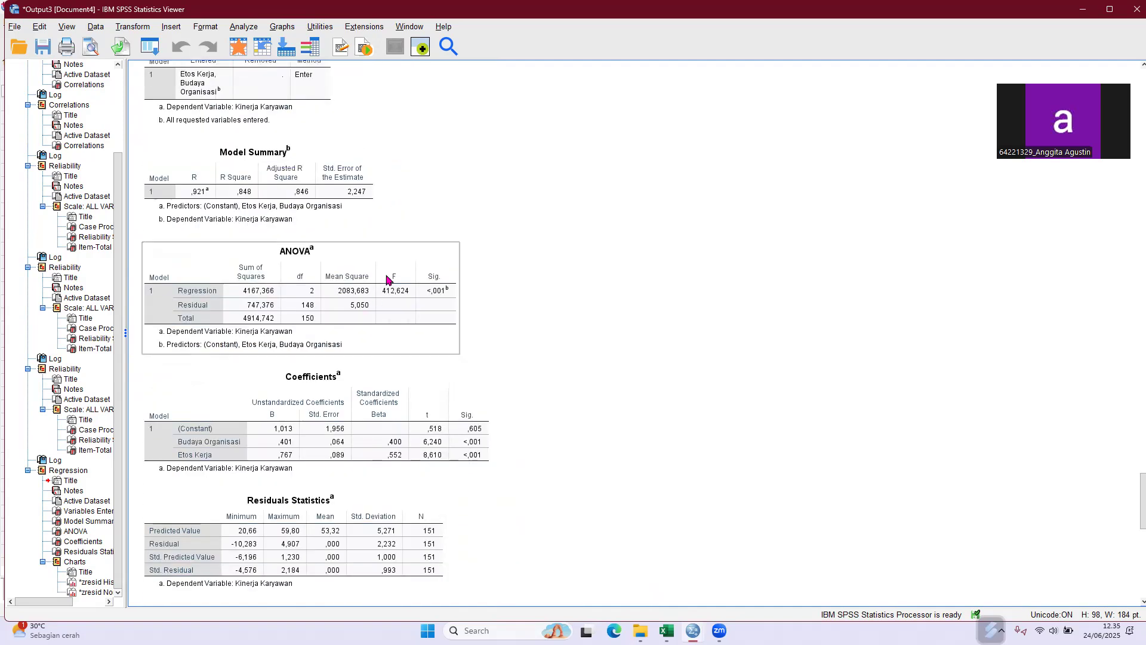
pyautogui.scroll(-3, 561, 340)
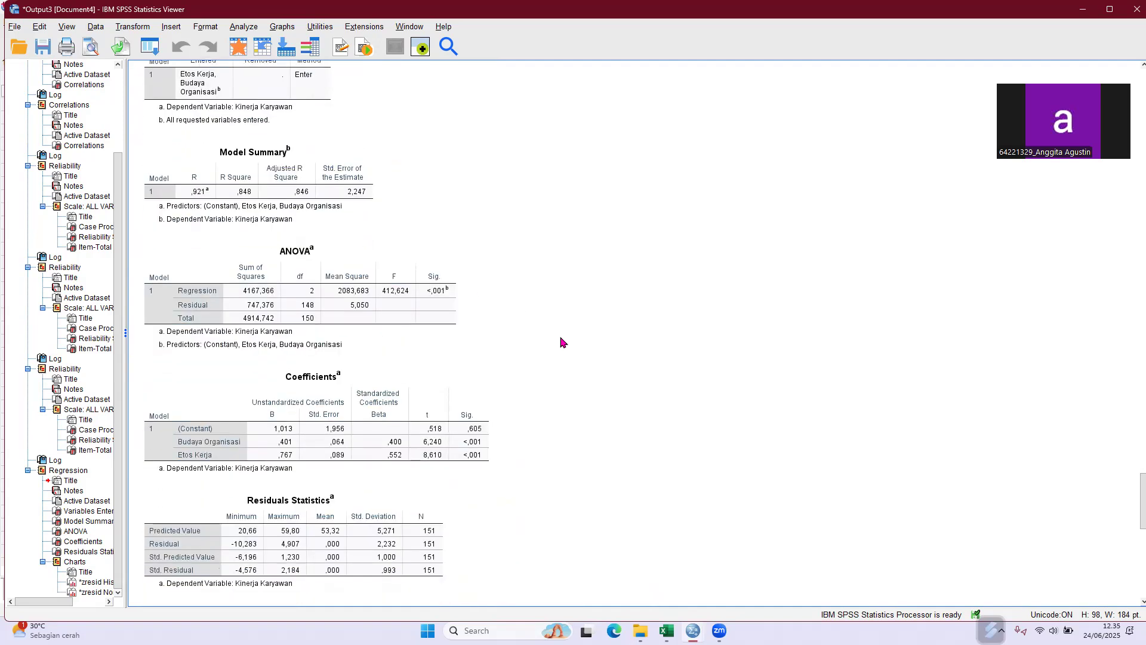
# - In DataSet5, run a legacy One-Sample Kolmogorov-Smirnov test on Unstandardized Residual [RES_1] against the Normal distribution
pyautogui.hotkey('alt', 'Tab')
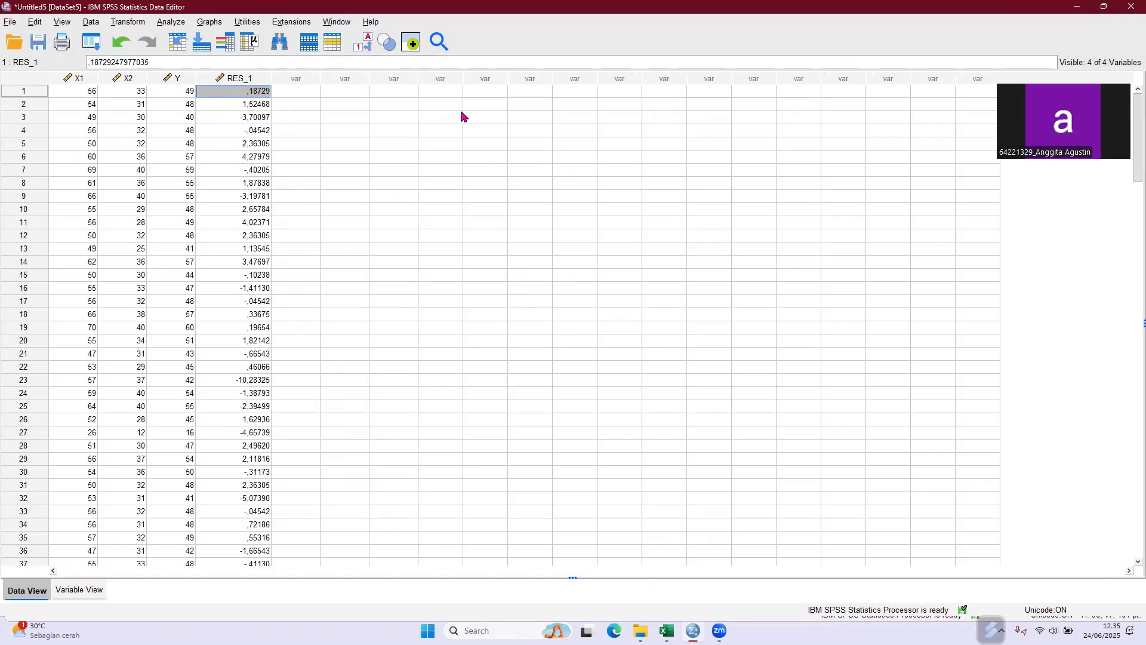
pyautogui.click(171, 23)
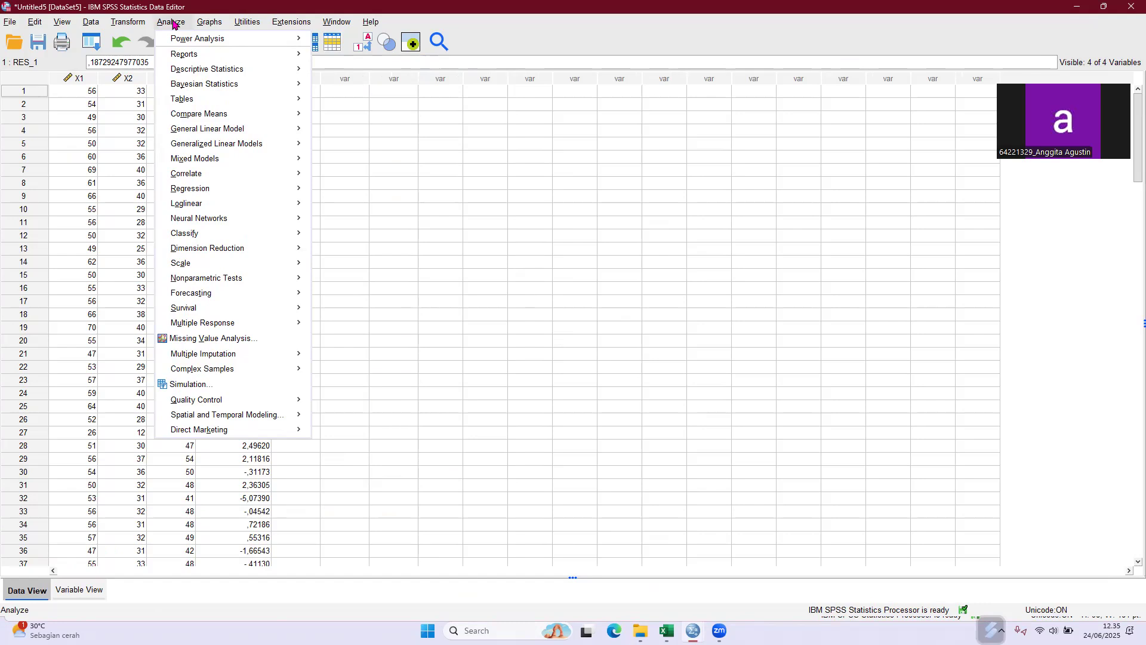
pyautogui.moveTo(263, 281)
pyautogui.moveTo(385, 332)
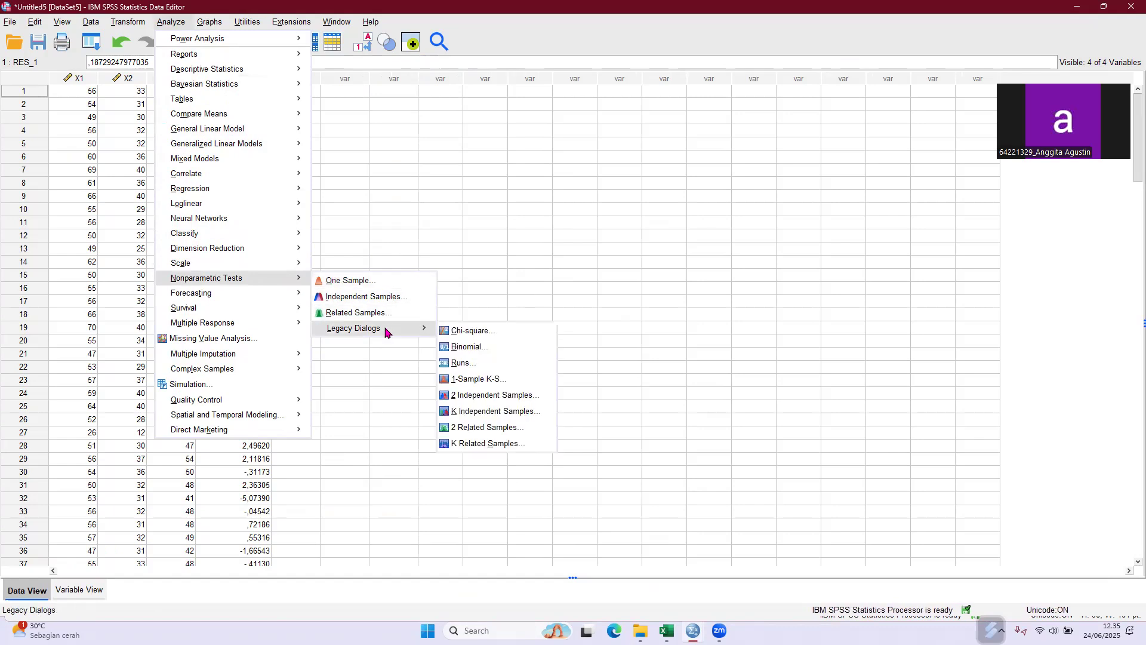
pyautogui.click(481, 380)
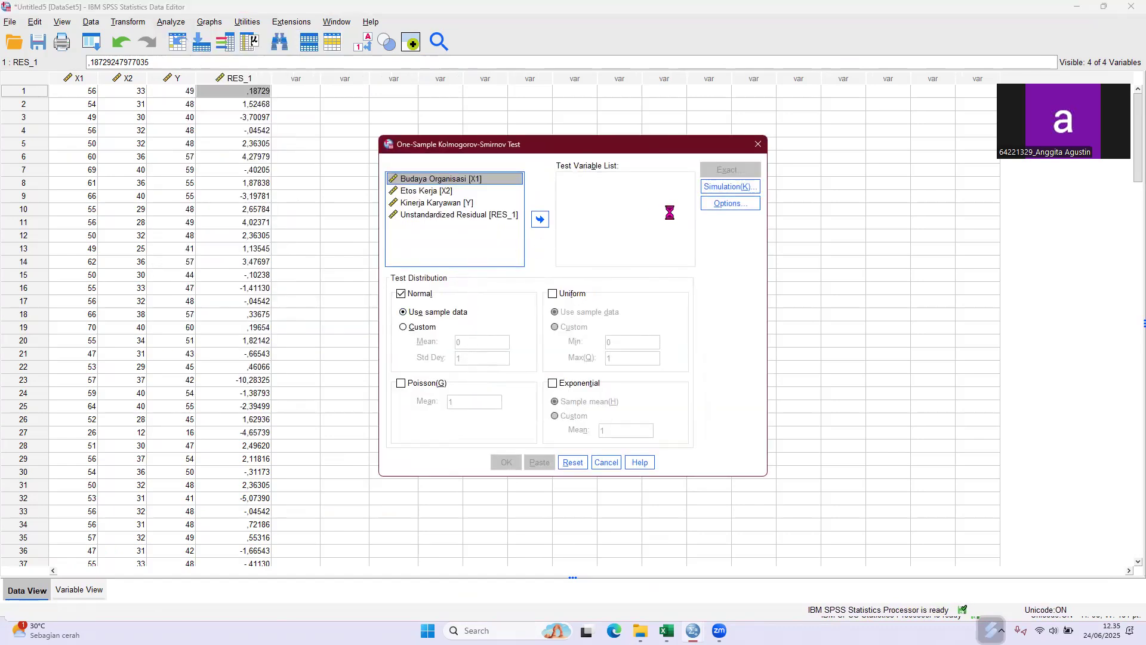
pyautogui.click(472, 214)
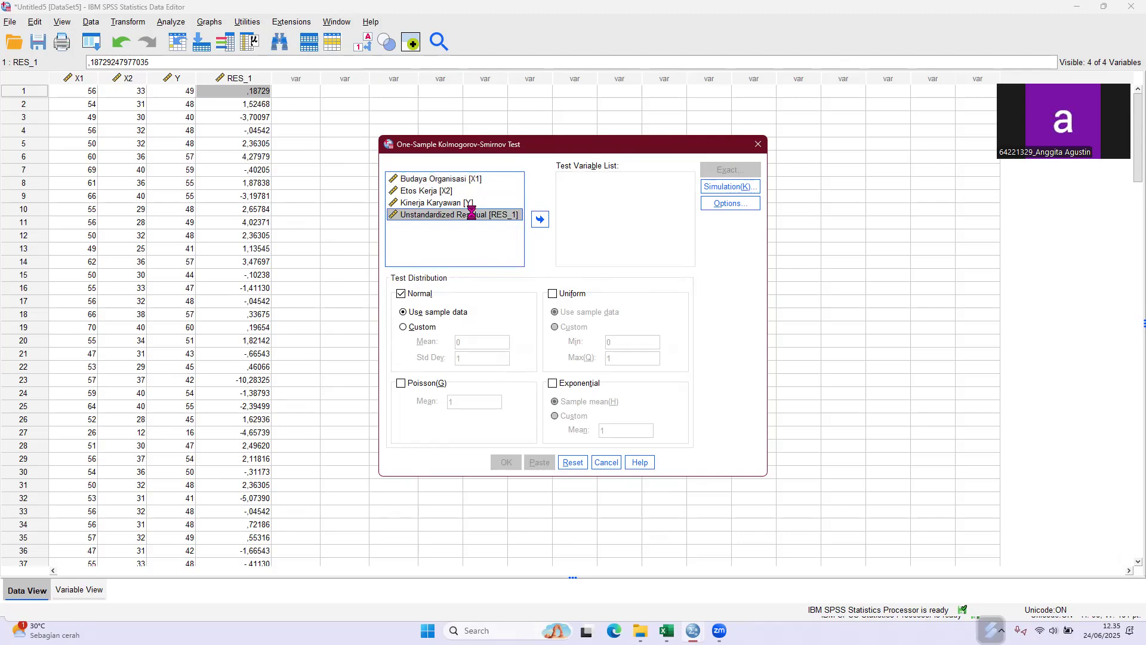
pyautogui.click(540, 219)
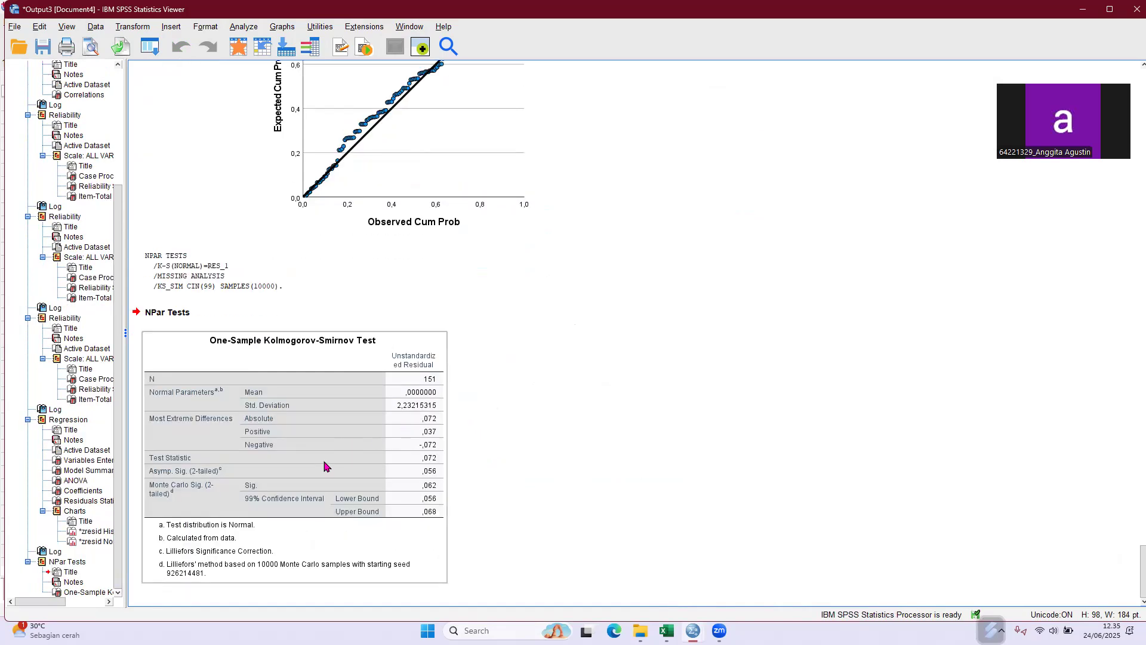
# - Examine the significance values in the One-Sample Kolmogorov-Smirnov Test table and the Normal P-P Plot of the residuals
pyautogui.click(228, 358)
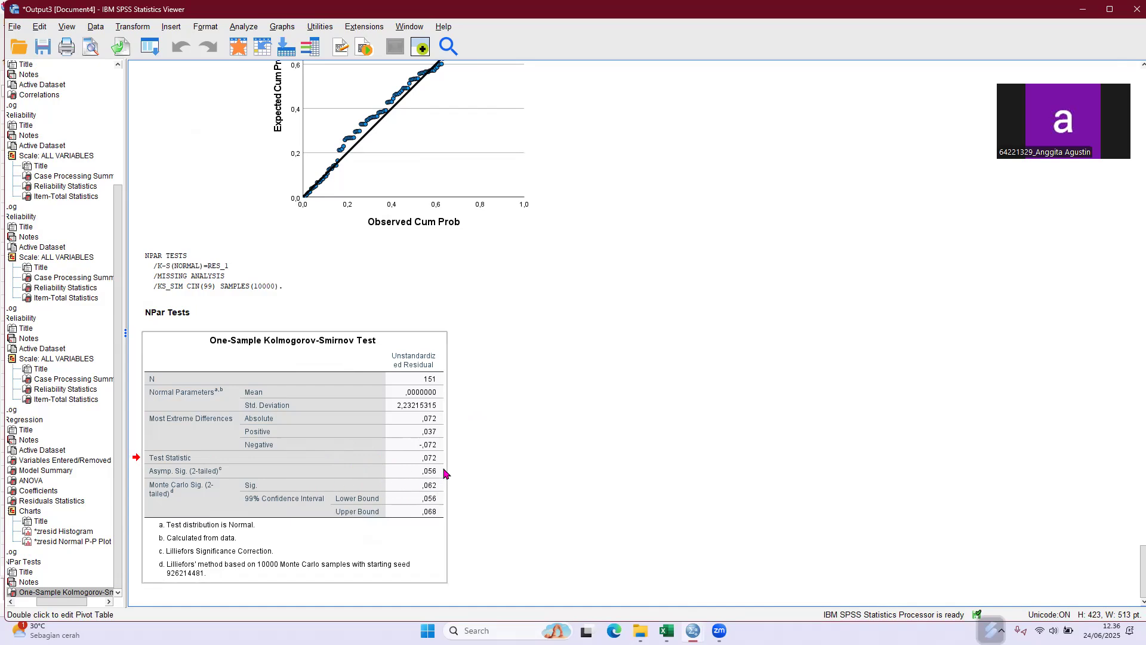
pyautogui.click(415, 478)
pyautogui.scroll(3, 425, 386)
pyautogui.scroll(5, 425, 386)
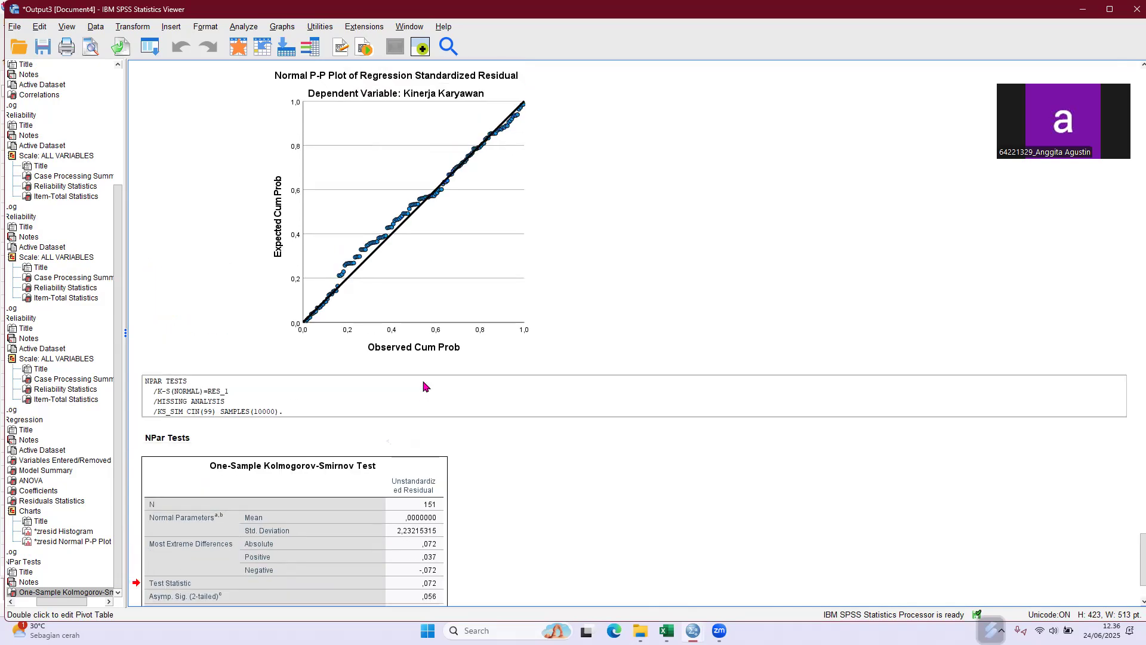
pyautogui.click(475, 368)
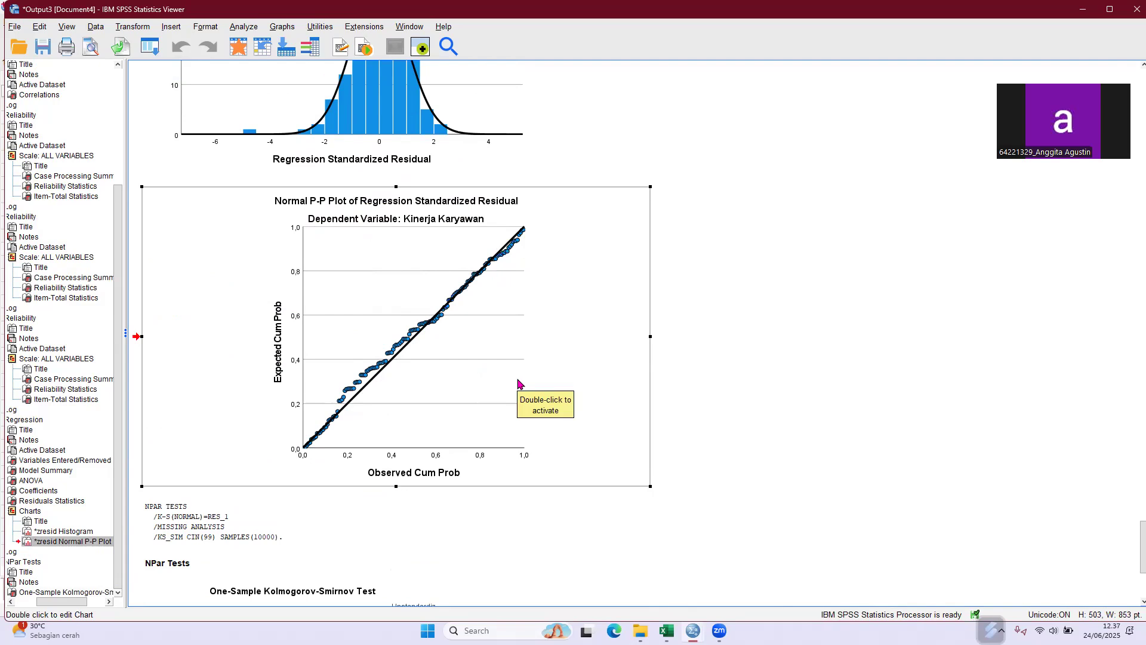
# - In DataSet5, reset the linear regression settings and assign Kinerja Karyawan [Y] as dependent, with Budaya Organisasi [X1] and Etos Kerja [X2] as independents
pyautogui.moveTo(692, 630)
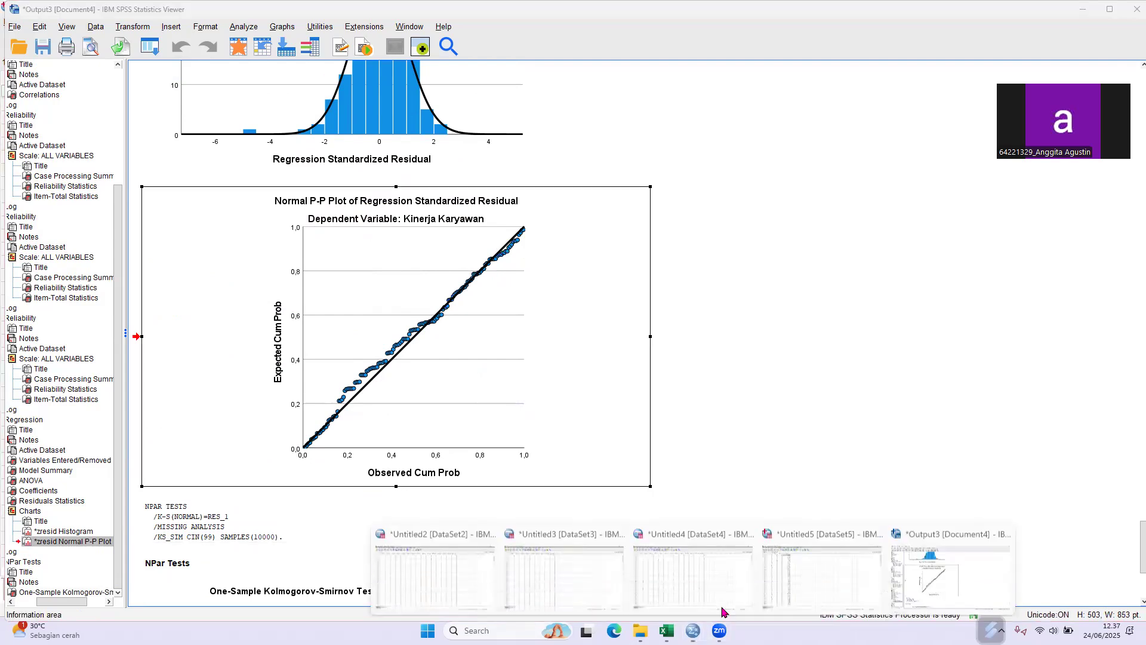
pyautogui.click(812, 543)
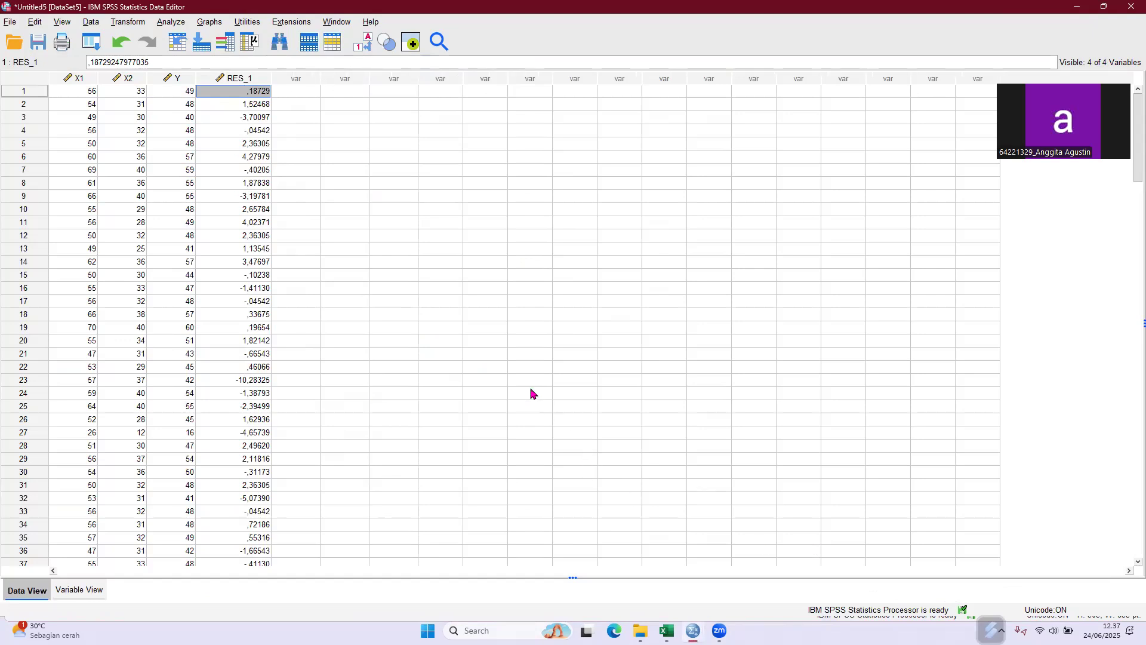
pyautogui.click(178, 22)
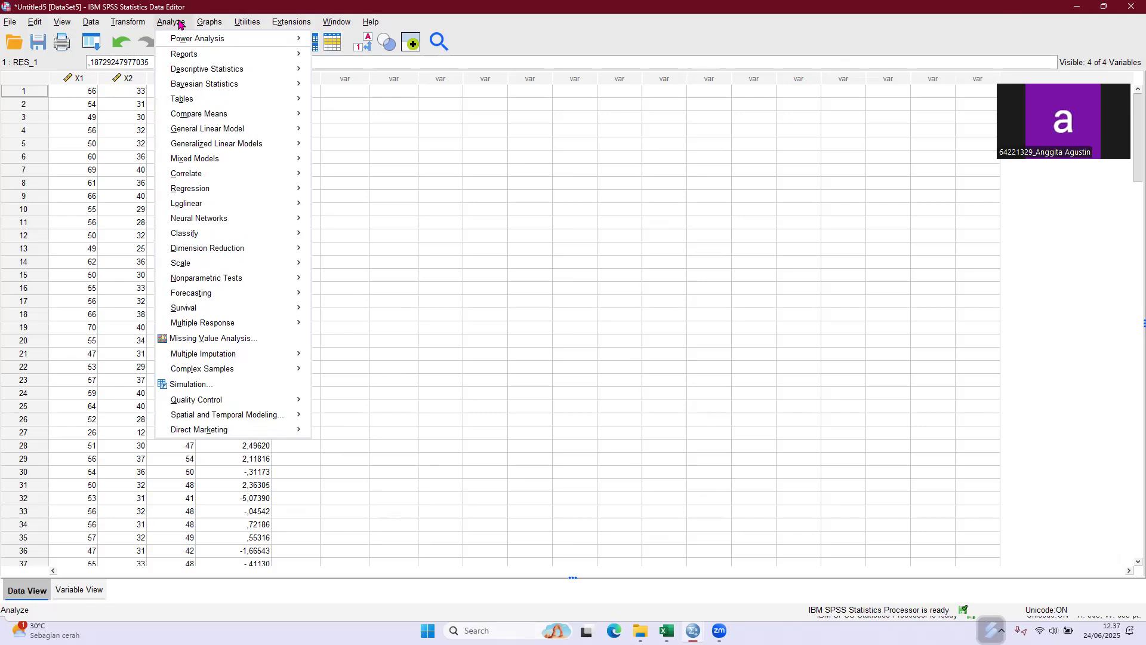
pyautogui.moveTo(239, 188)
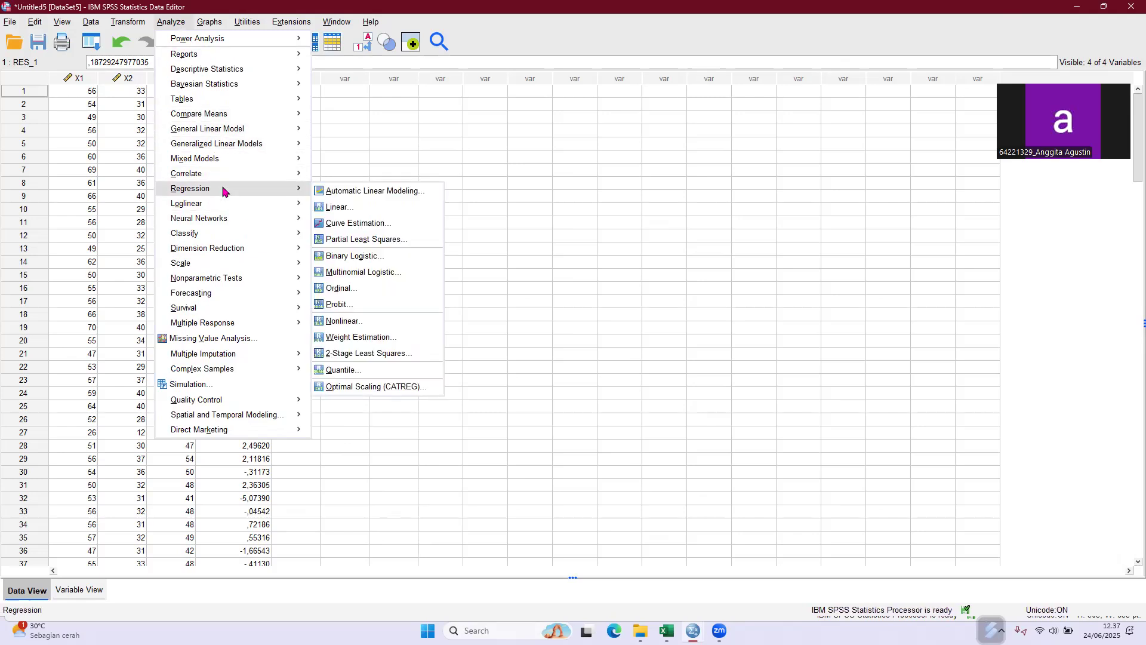
pyautogui.click(344, 207)
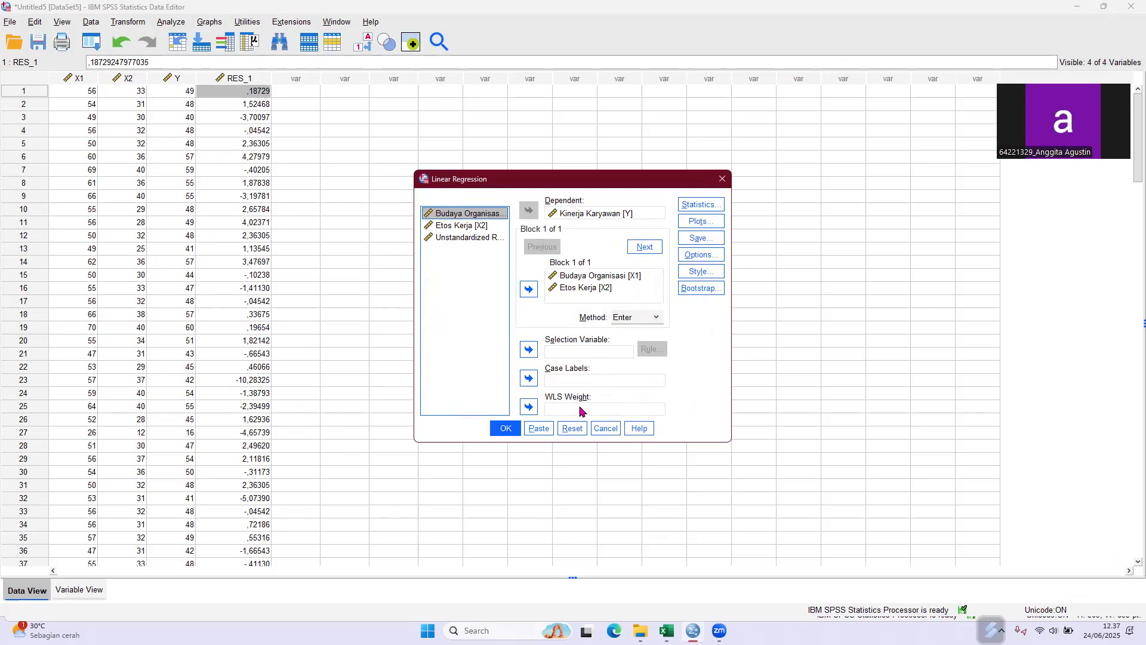
pyautogui.click(573, 429)
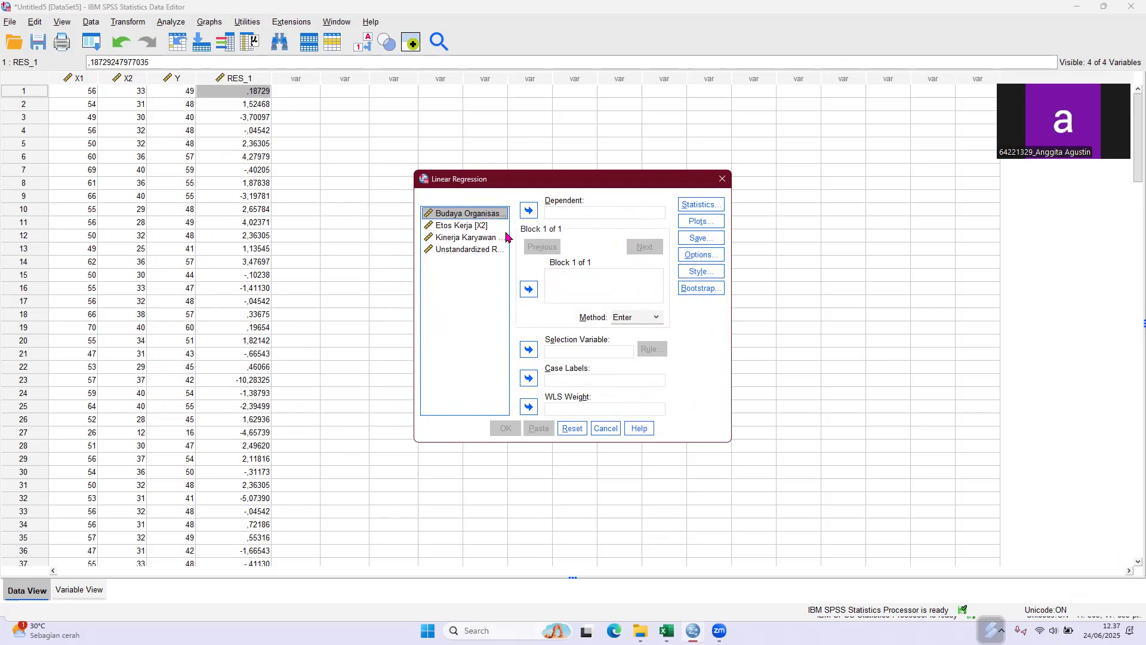
pyautogui.keyDown('shift'); pyautogui.click(474, 226); pyautogui.keyUp('shift')
pyautogui.click(528, 289)
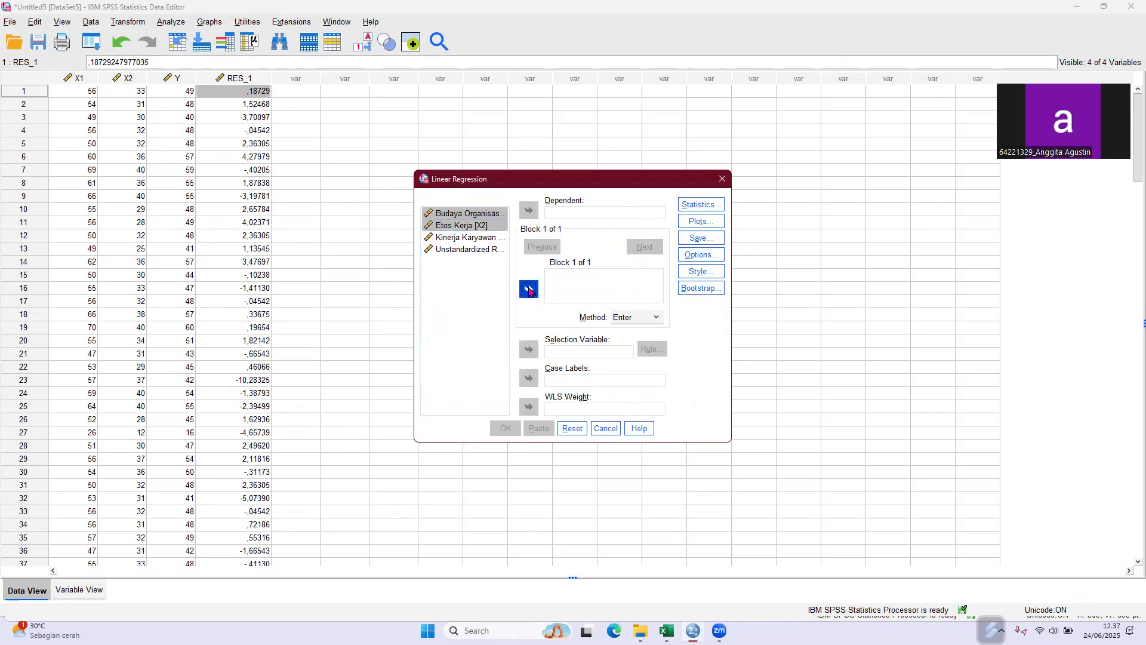
pyautogui.click(470, 238)
pyautogui.click(528, 211)
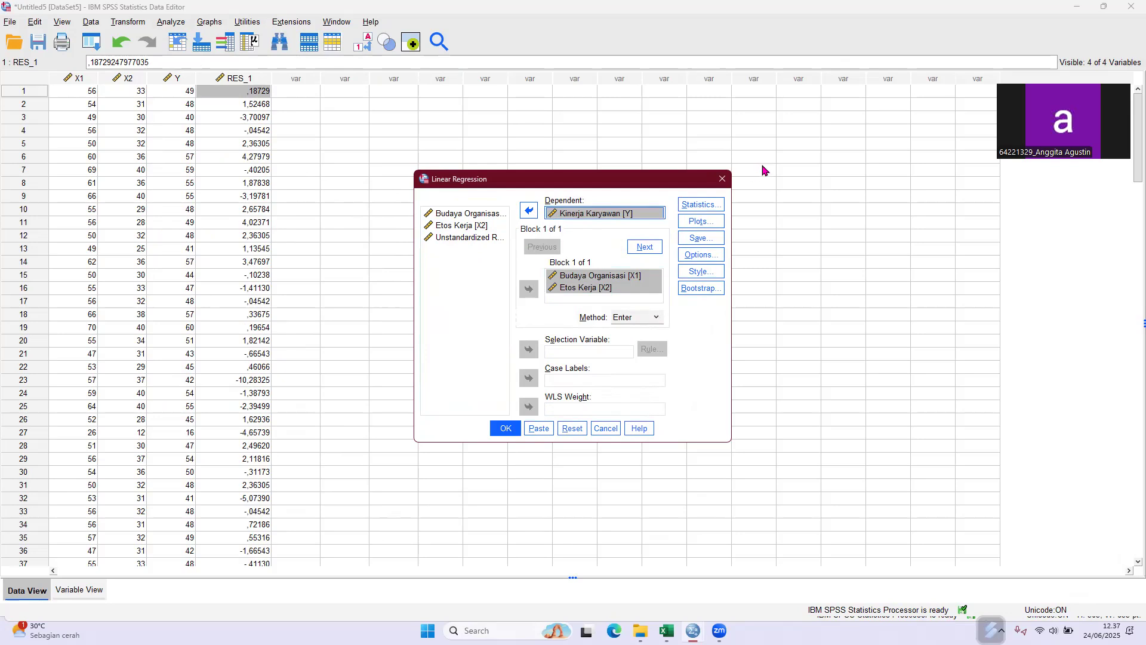
# - Run the linear regression with collinearity diagnostics added, and select the Coefficients table in the output
pyautogui.click(701, 205)
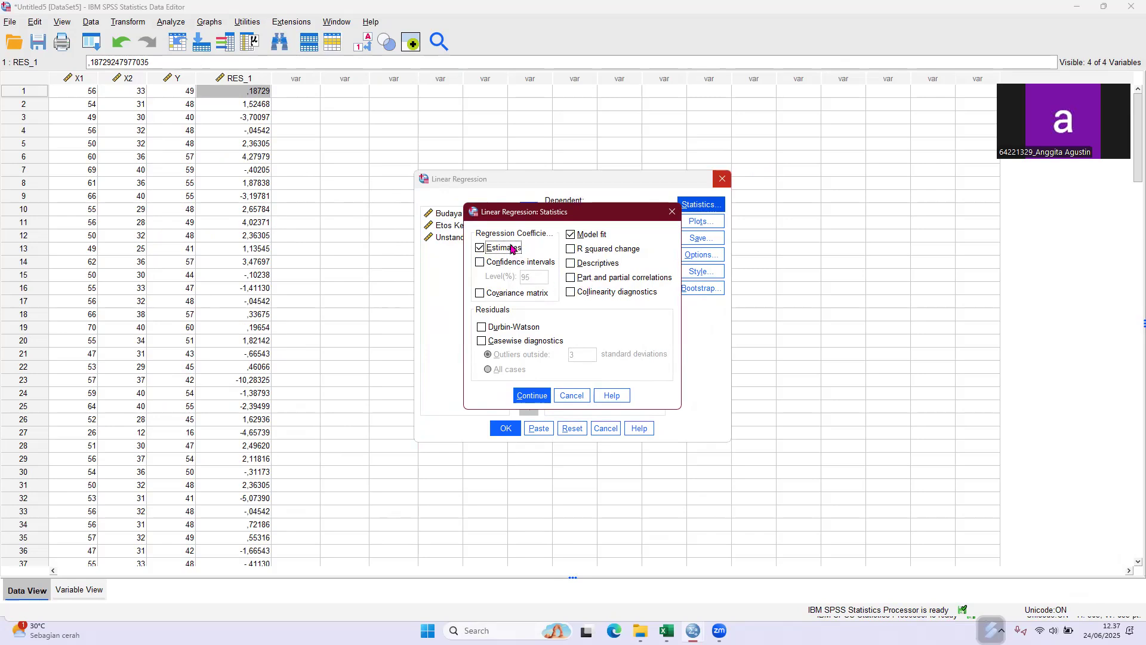
pyautogui.click(581, 297)
pyautogui.click(523, 396)
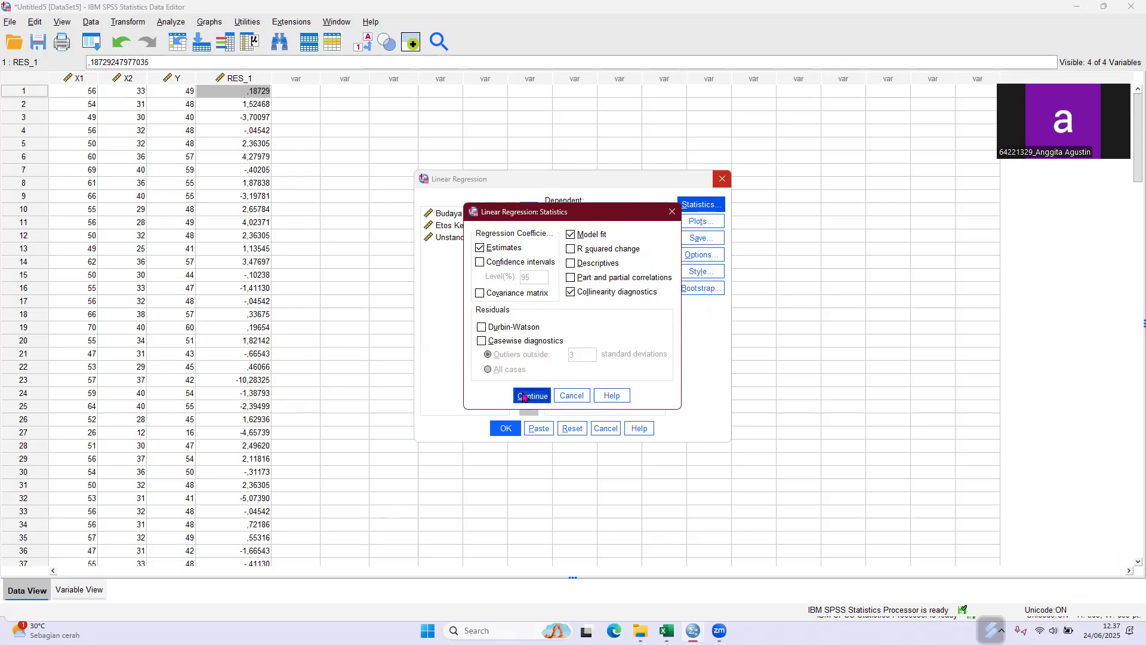
pyautogui.click(505, 429)
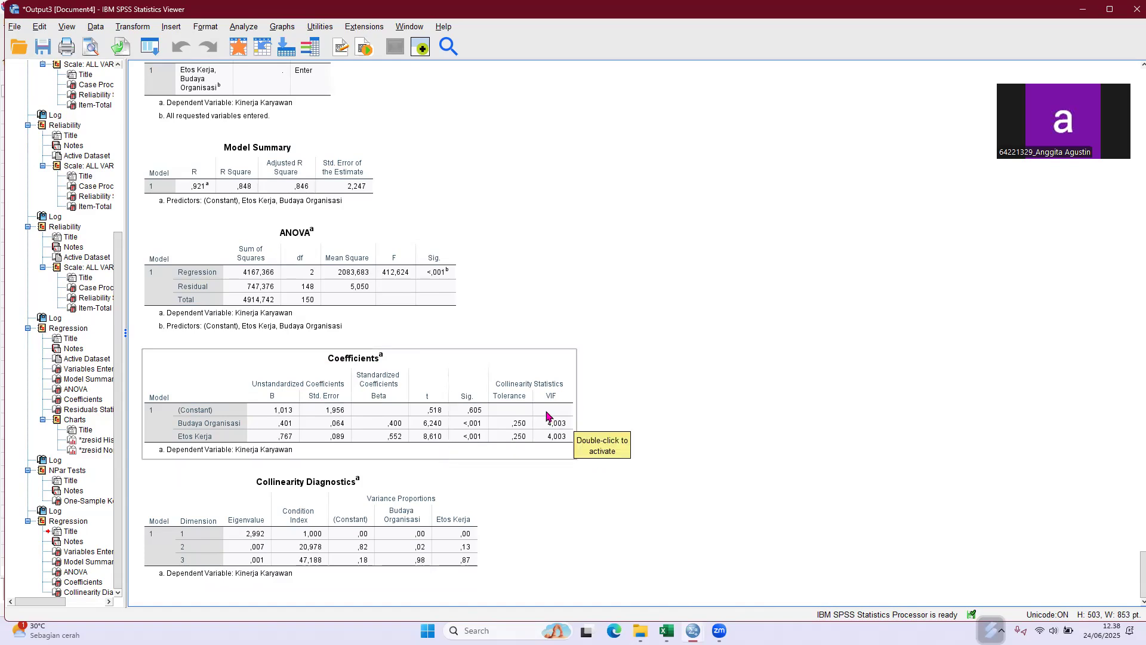
pyautogui.click(457, 413)
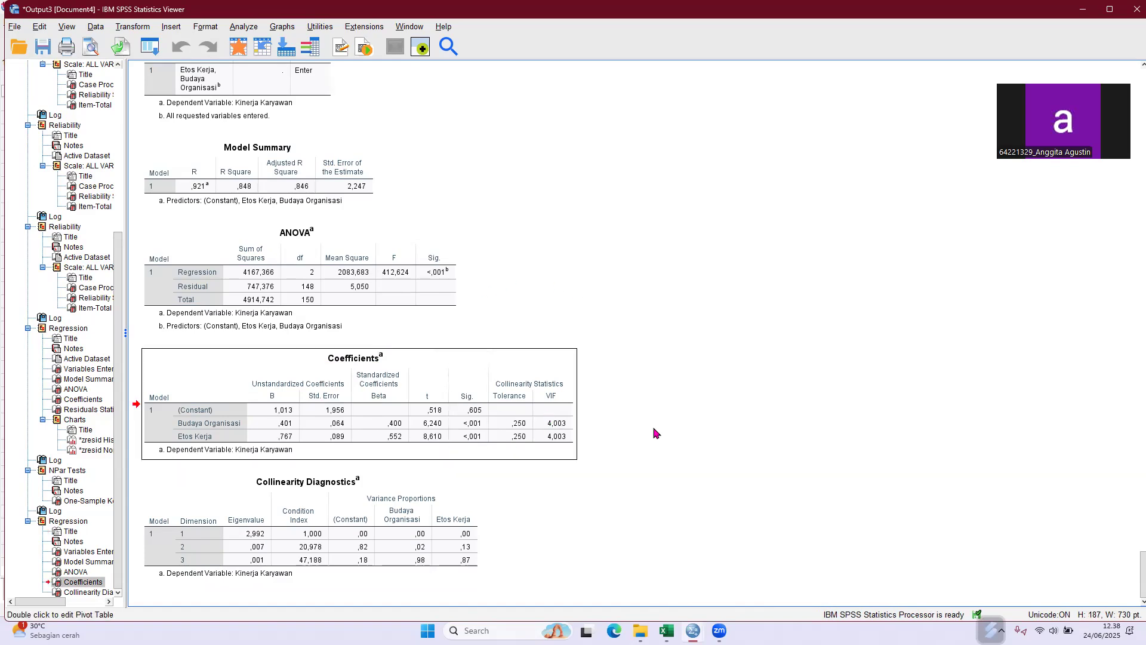
# - Set up a regression scatterplot for DataSet5 with *SRESID on the Y axis and *ZPRED on the X axis
pyautogui.moveTo(692, 630)
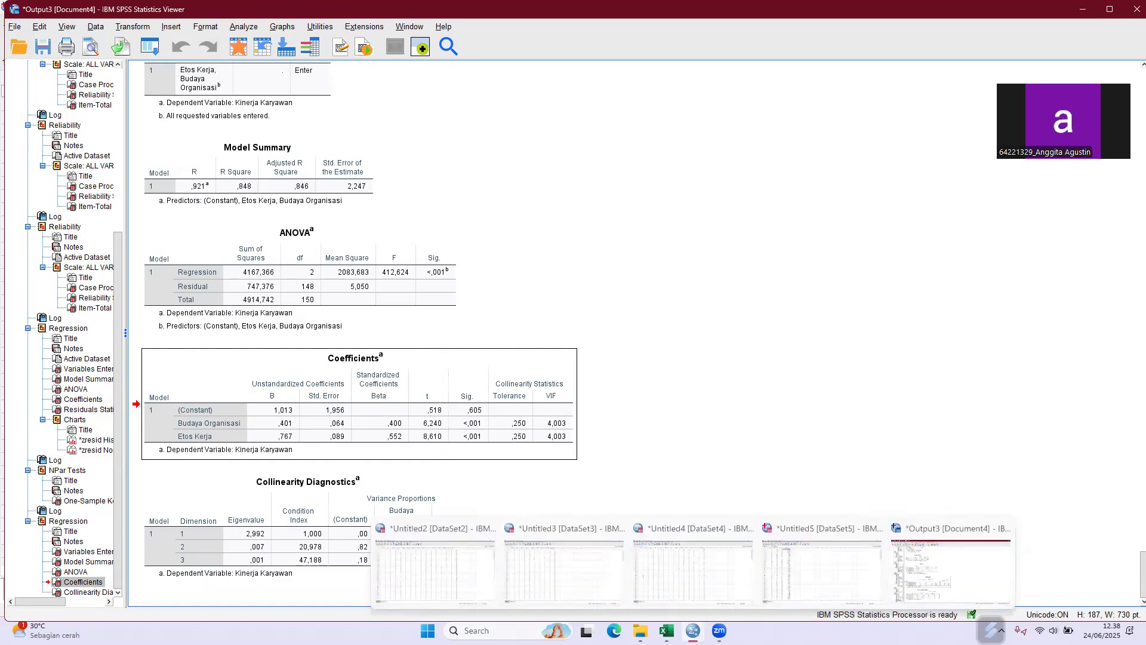
pyautogui.click(779, 572)
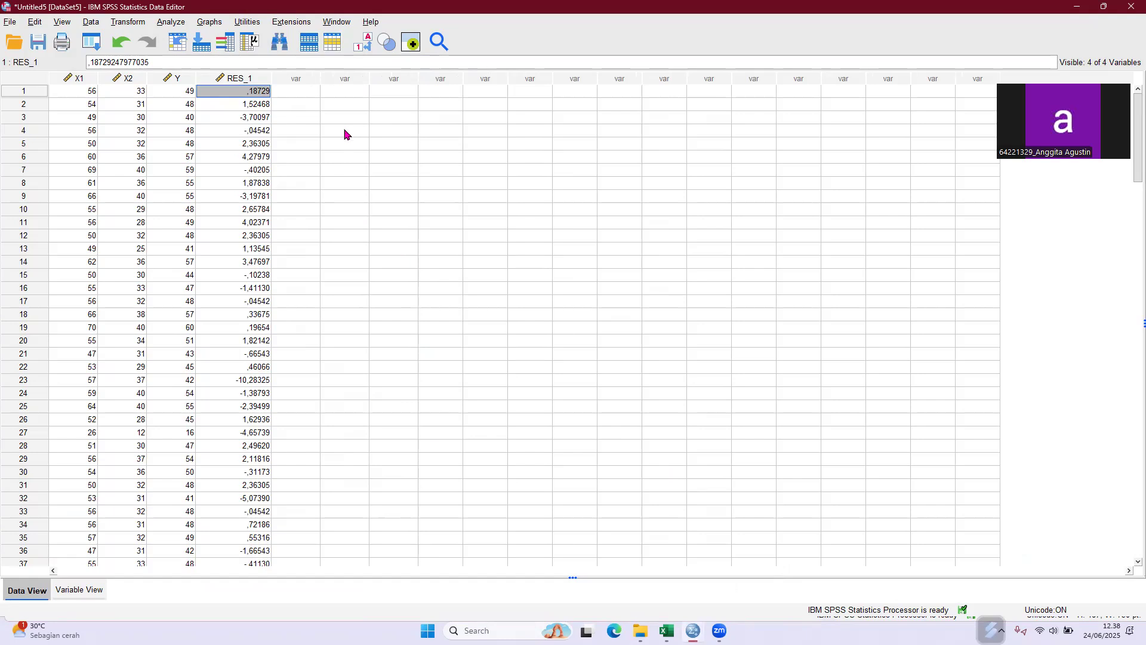
pyautogui.click(292, 96)
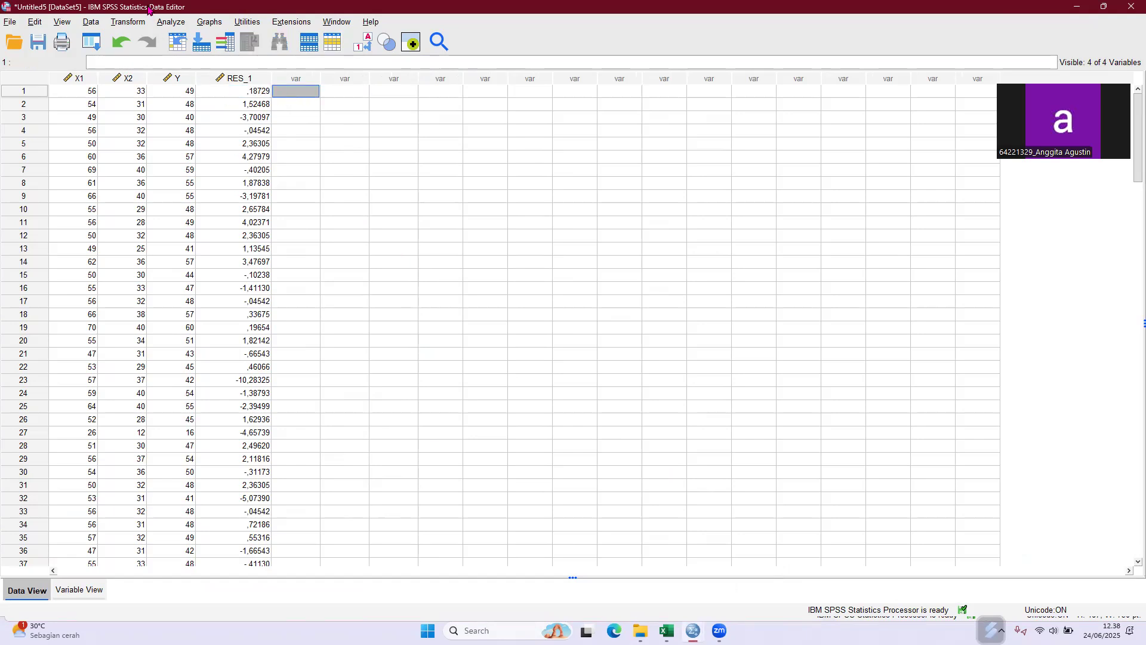
pyautogui.click(166, 24)
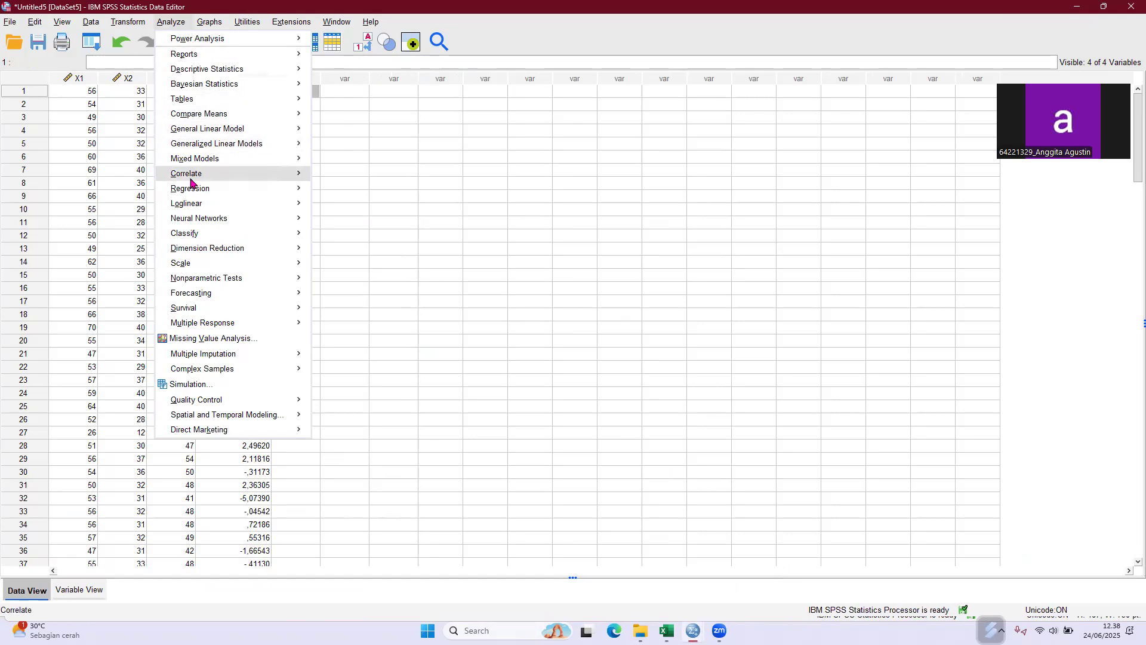
pyautogui.moveTo(192, 189)
pyautogui.click(332, 206)
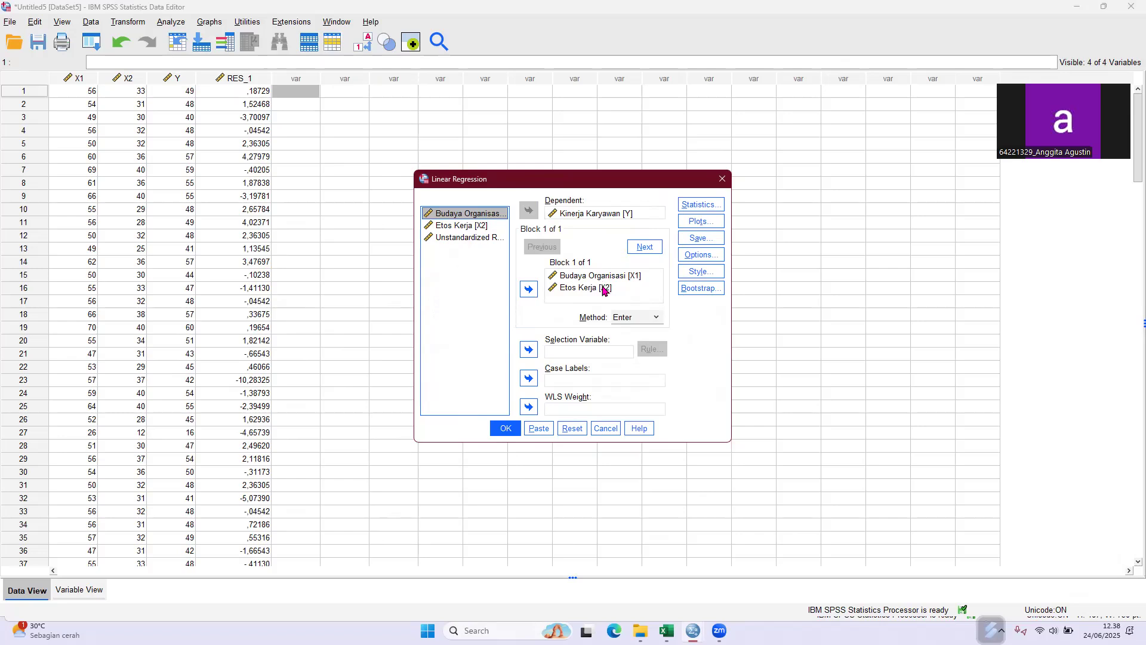
pyautogui.click(697, 221)
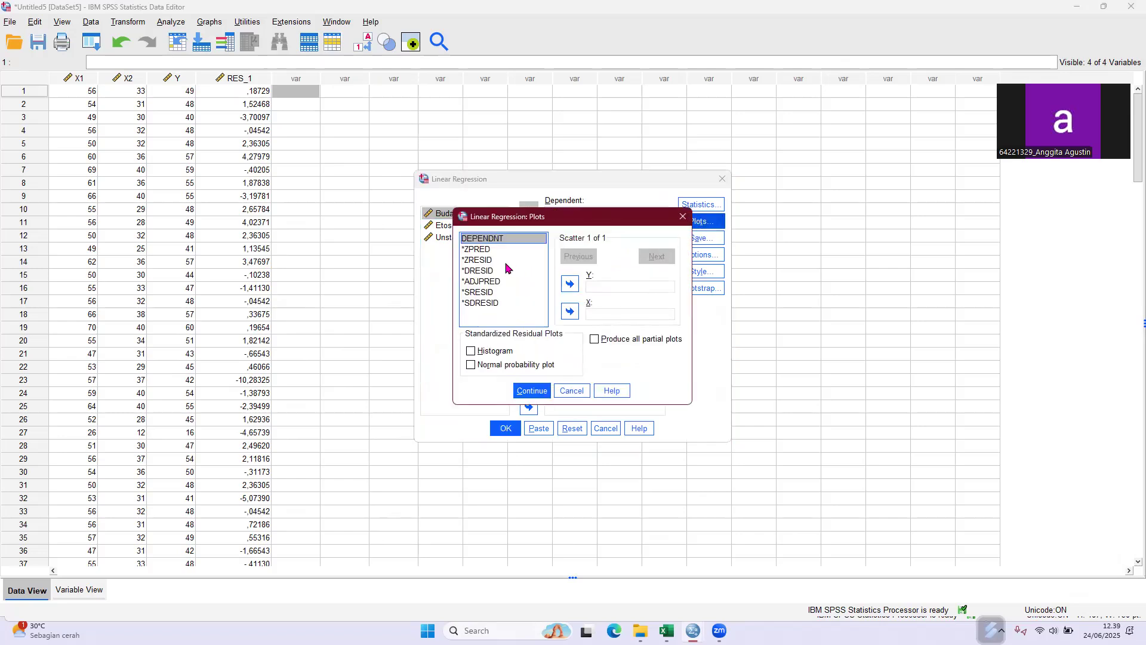
pyautogui.click(482, 251)
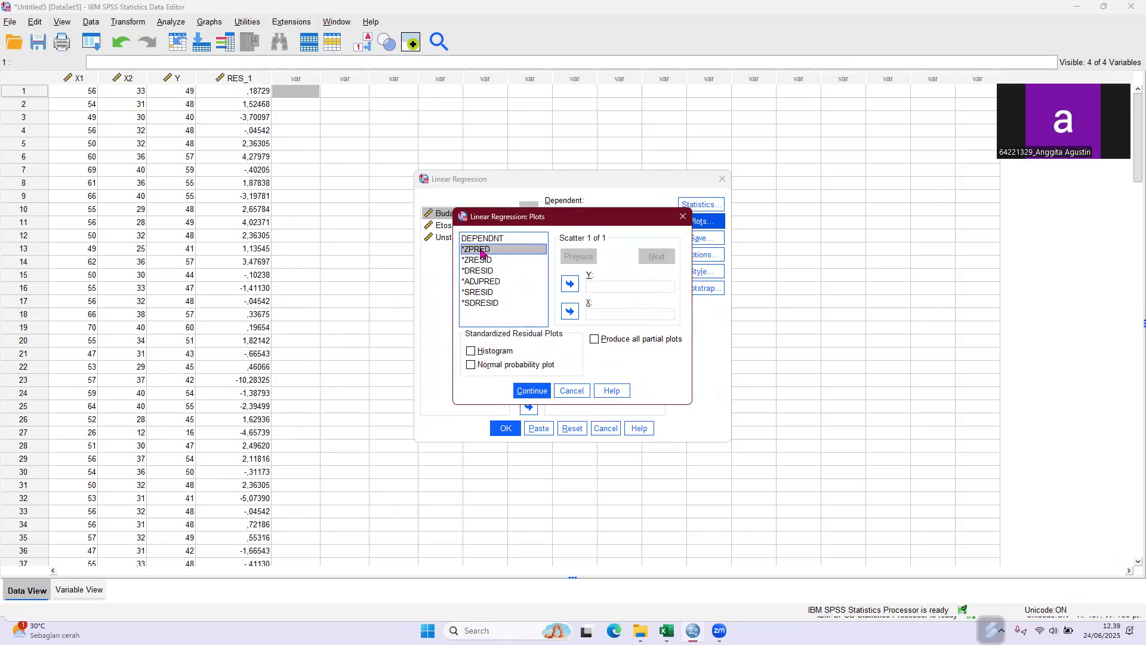
pyautogui.click(569, 311)
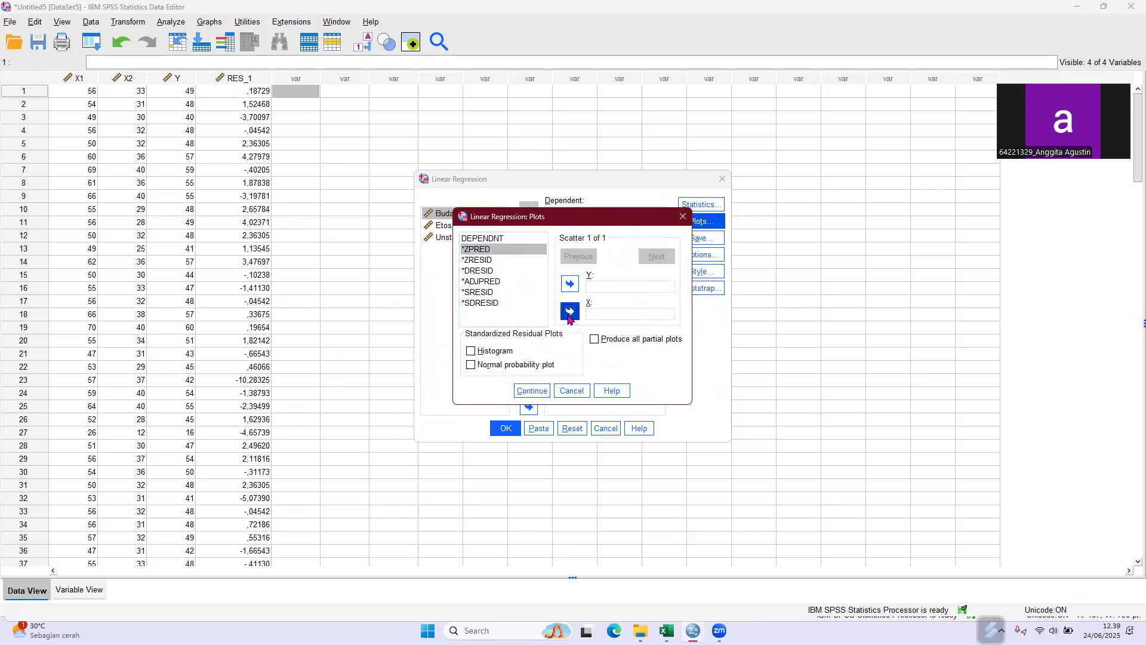
pyautogui.click(488, 292)
pyautogui.click(571, 283)
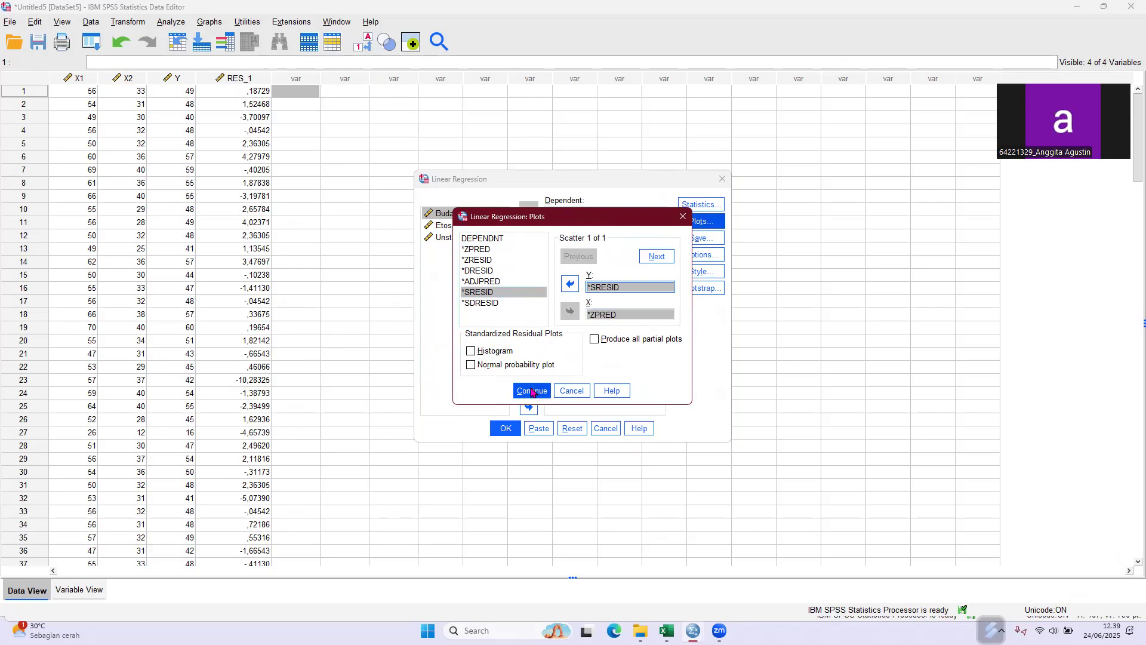
# - Include the histogram and normal probability plot of the standardized residuals in the regression plots
pyautogui.click(486, 369)
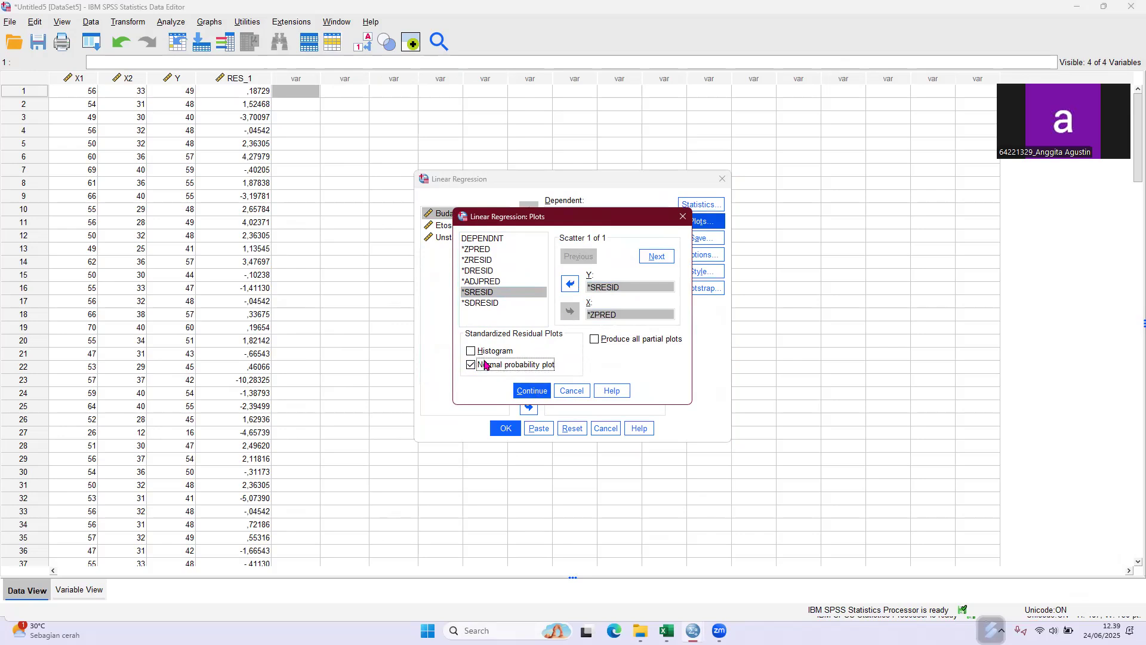
pyautogui.click(485, 353)
pyautogui.click(526, 391)
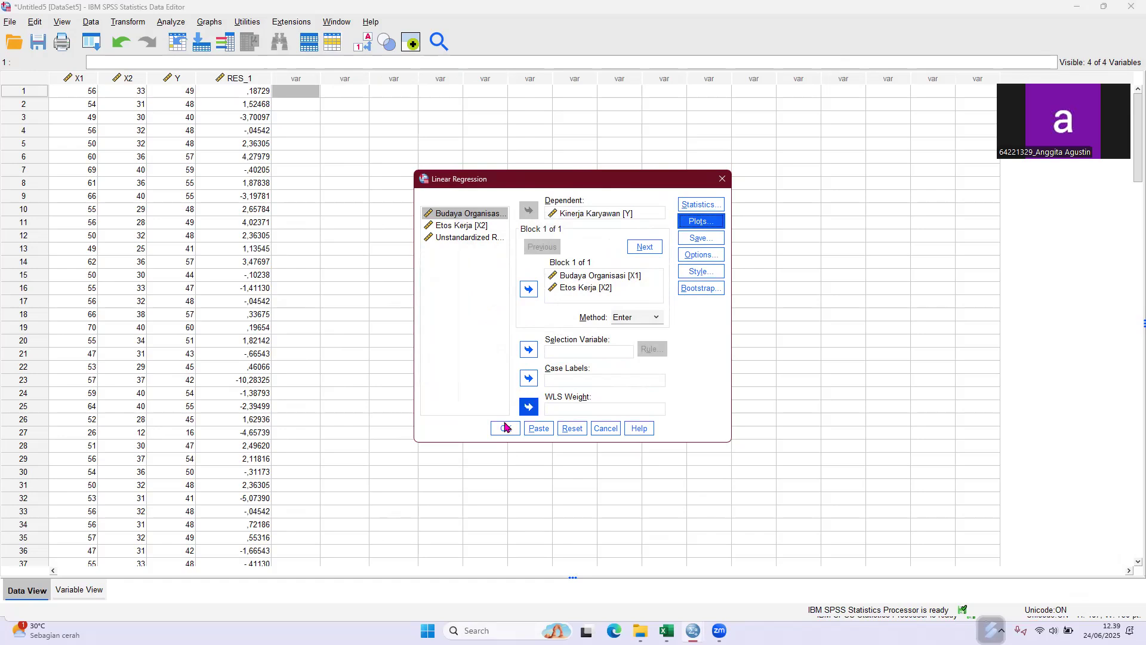
# - Check the regression's statistics and save options, keep them as they are, and run the linear regression
pyautogui.click(693, 209)
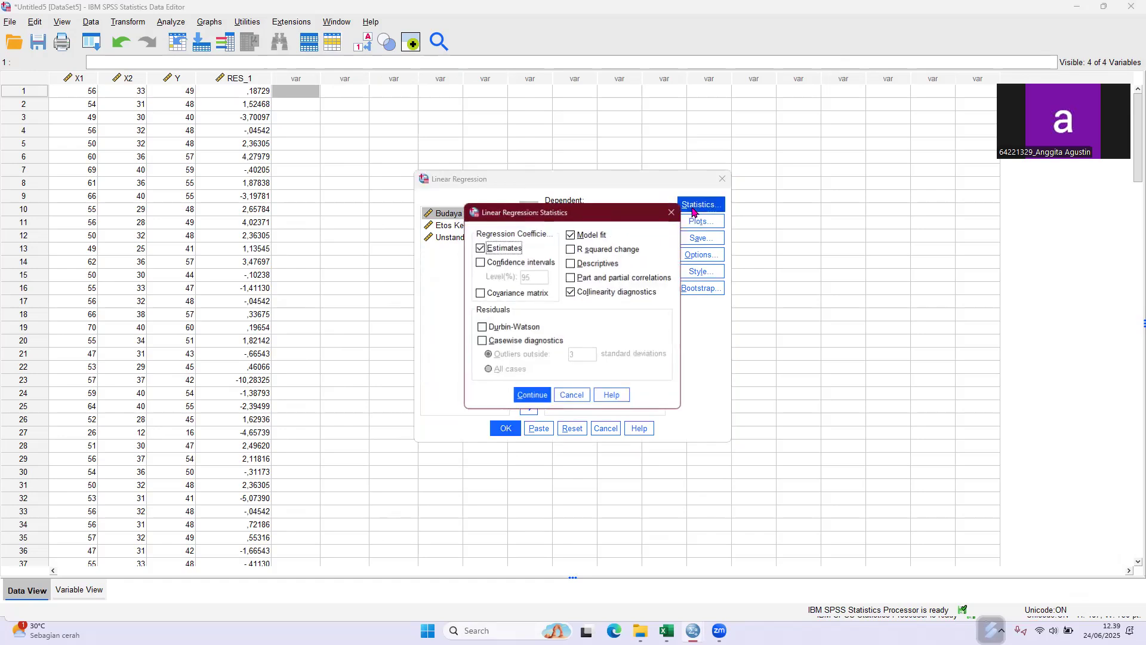
pyautogui.click(523, 393)
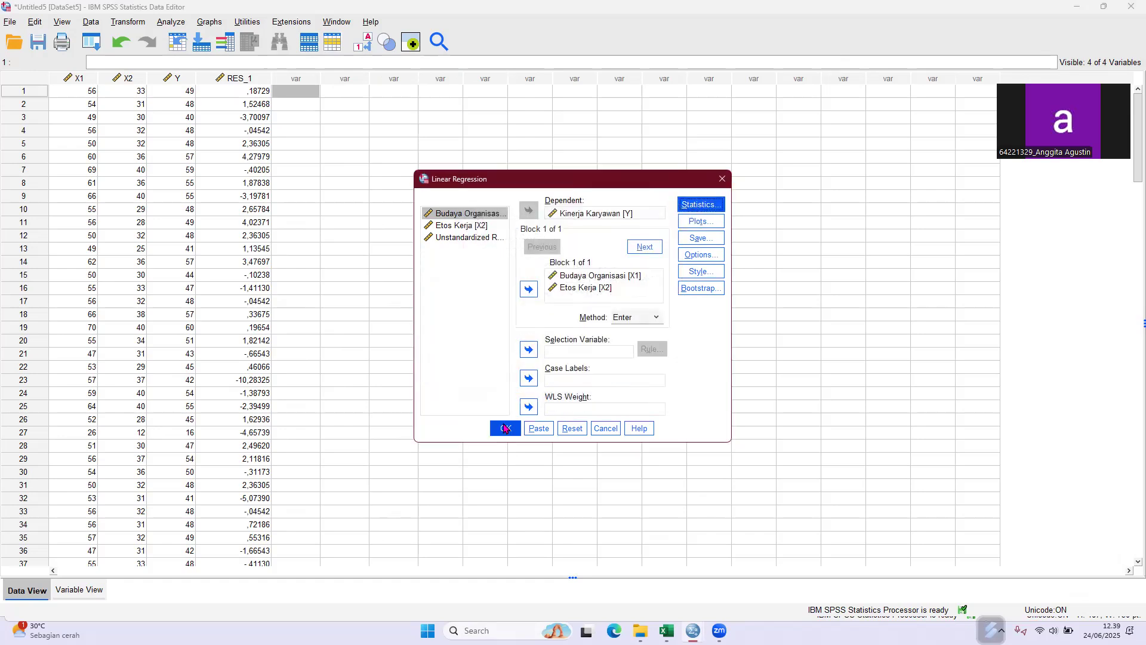
pyautogui.click(699, 237)
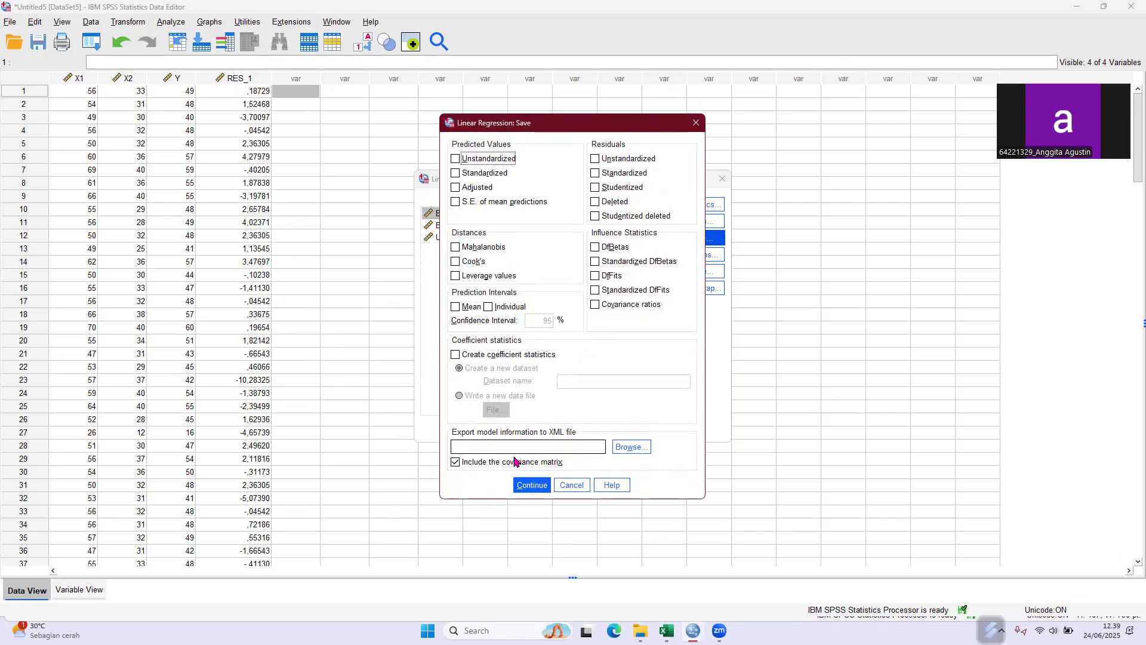
pyautogui.click(522, 488)
pyautogui.click(504, 434)
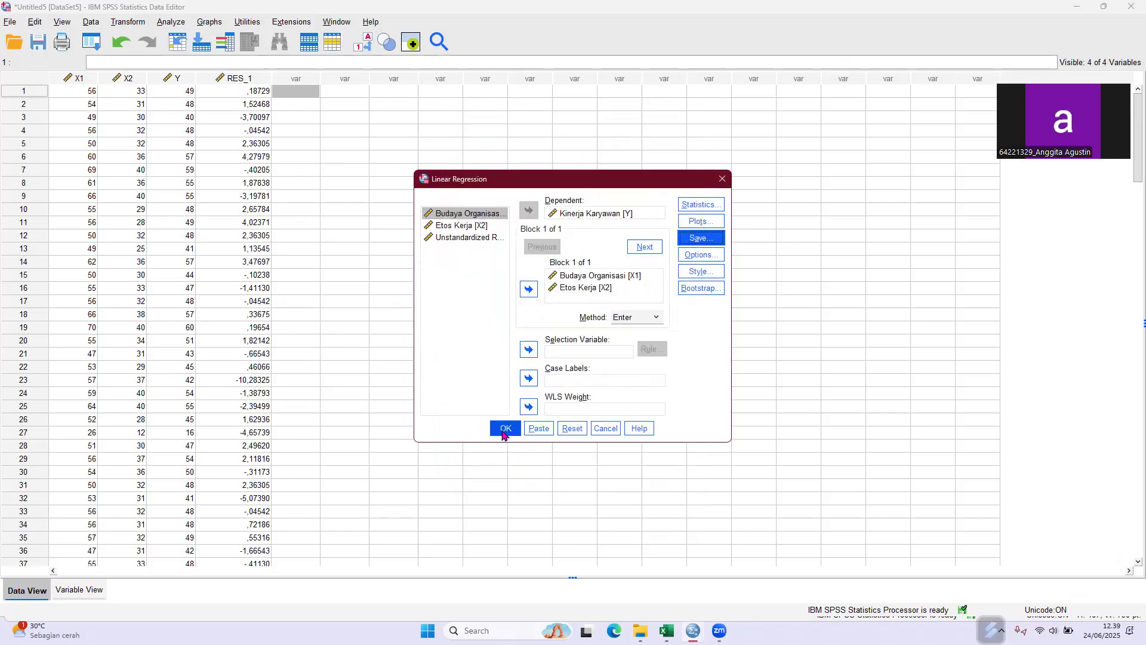
pyautogui.click(504, 428)
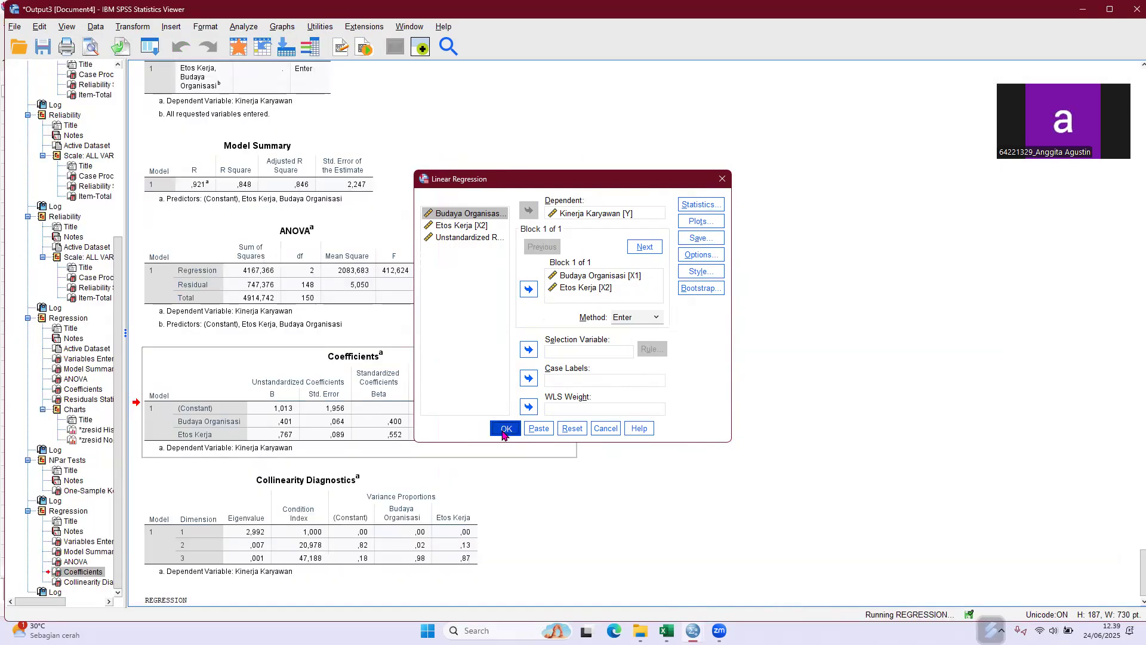
# - Examine the new regression output: the Coefficients, Collinearity Diagnostics and Residuals Statistics tables, the histogram and the Normal P-P Plot
pyautogui.scroll(-2, 545, 334)
pyautogui.scroll(-8, 545, 334)
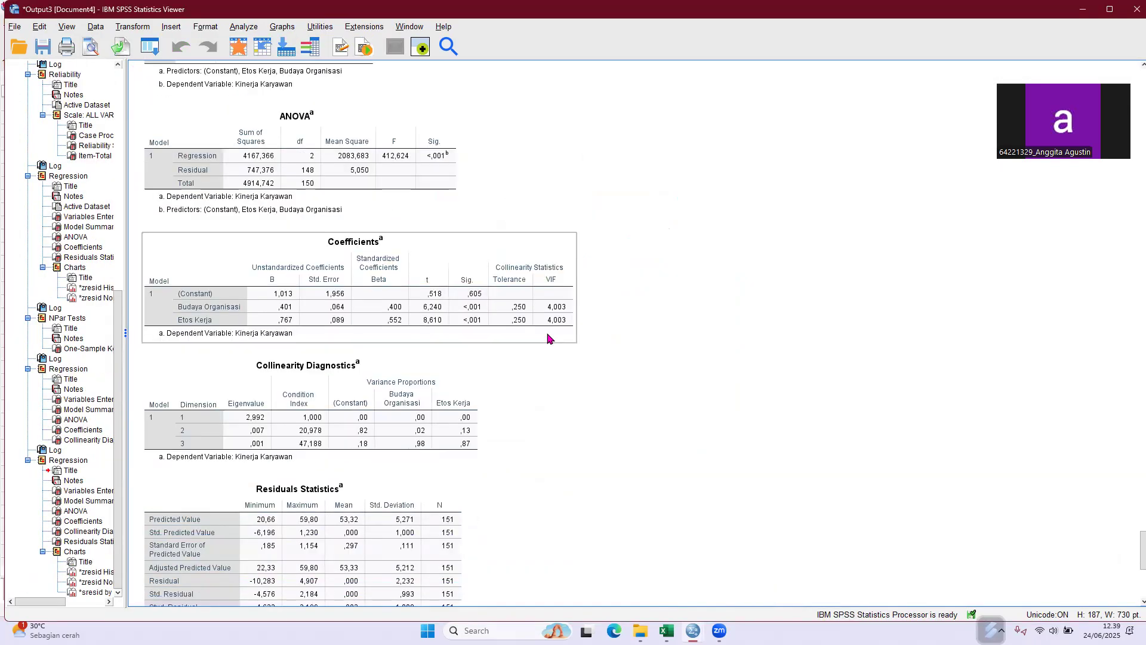
pyautogui.scroll(-12, 548, 333)
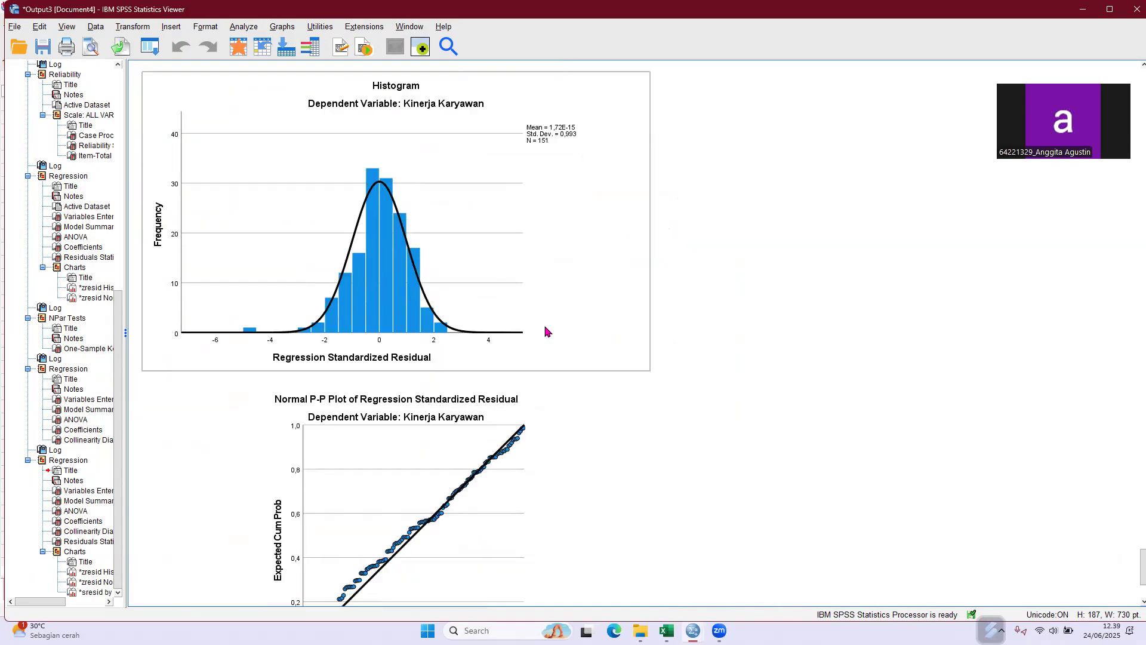
pyautogui.scroll(5, 578, 273)
pyautogui.scroll(8, 545, 212)
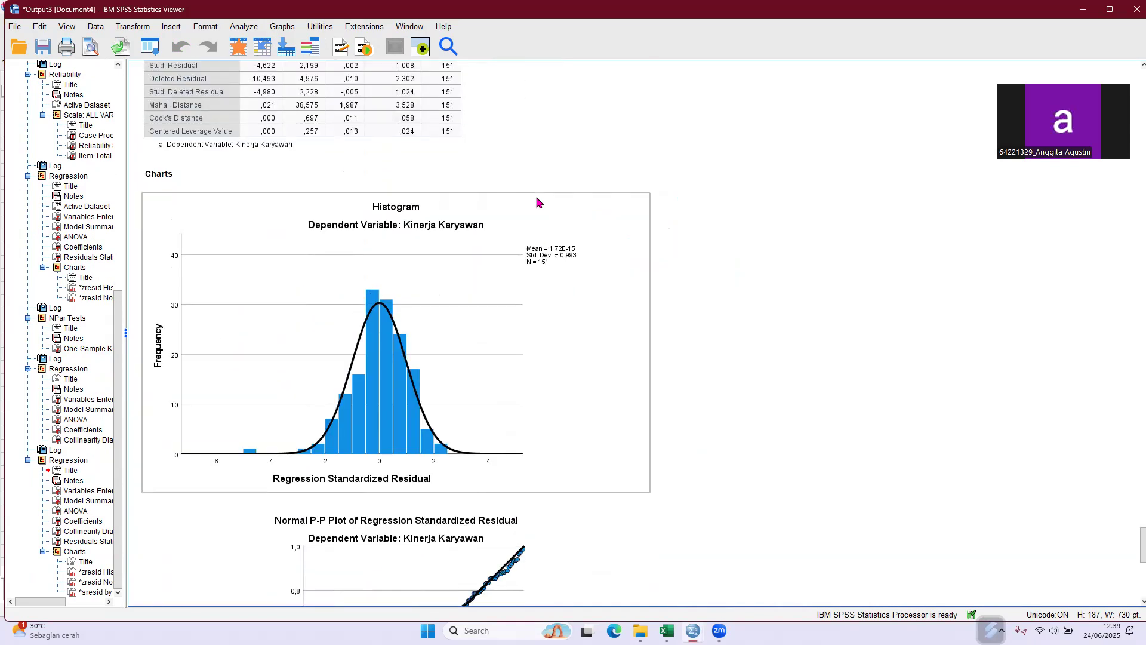
pyautogui.scroll(3, 479, 234)
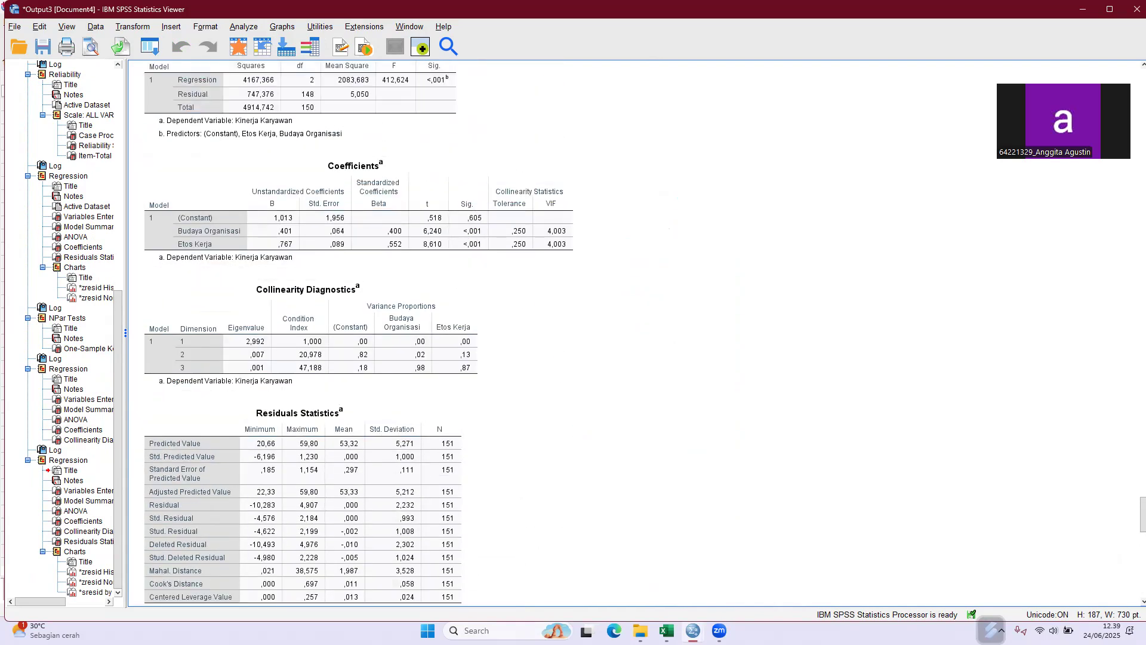
# - In DataSet5, set up a computed variable named ABS_RES with the unstandardized residual RES_1 as its numeric expression
pyautogui.moveTo(692, 630)
pyautogui.click(806, 593)
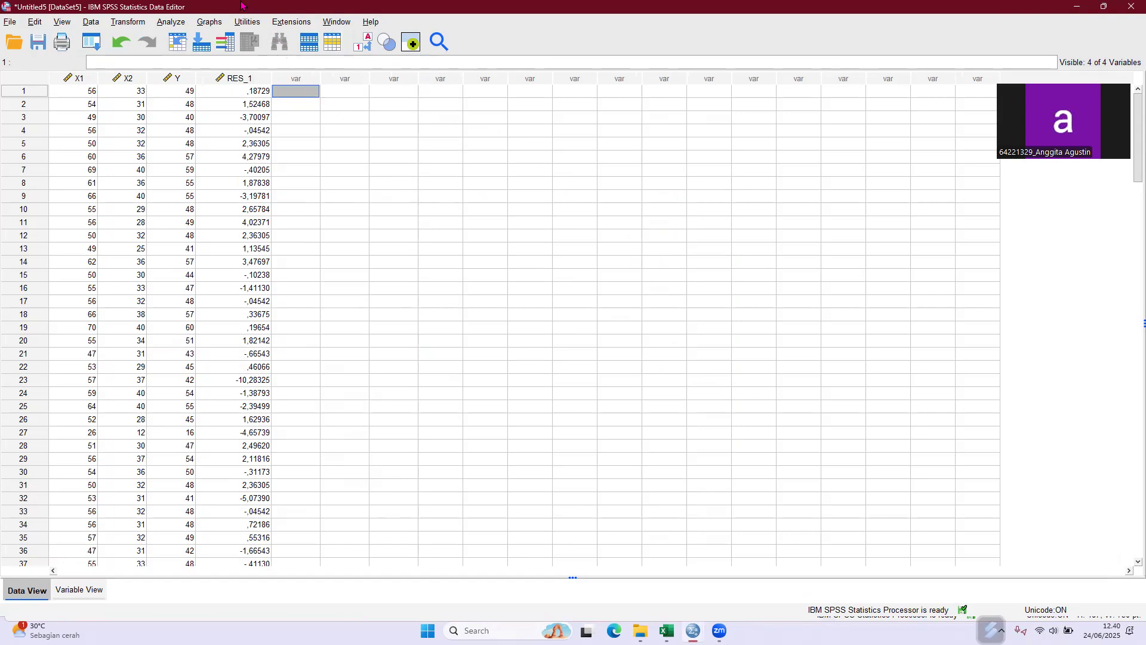
pyautogui.click(138, 24)
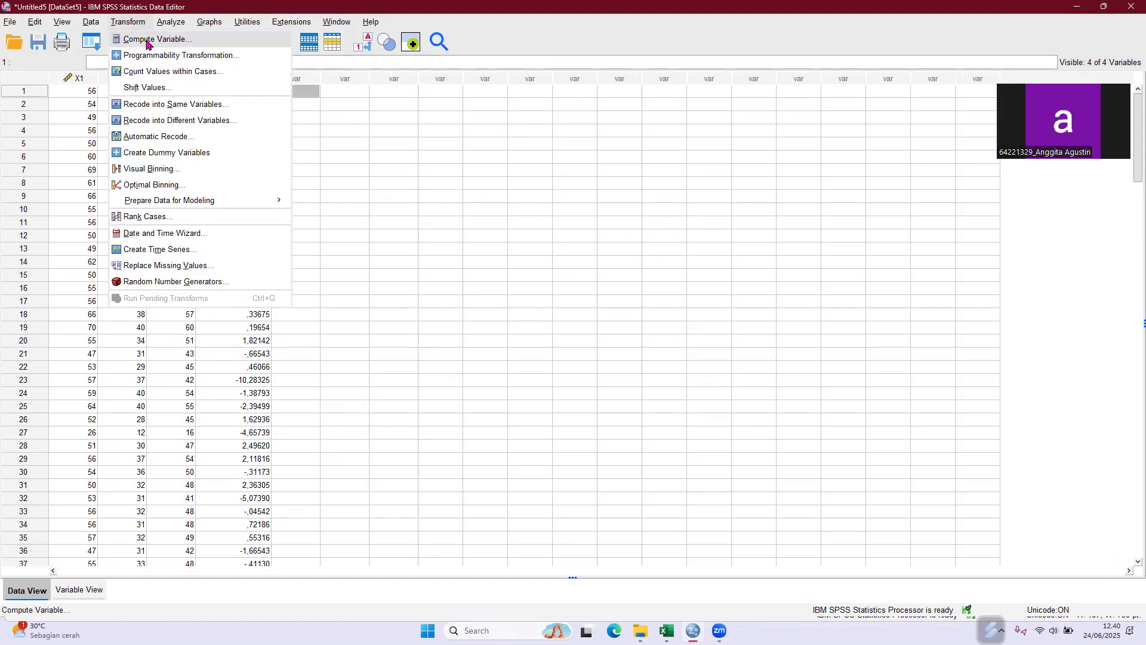
pyautogui.click(147, 42)
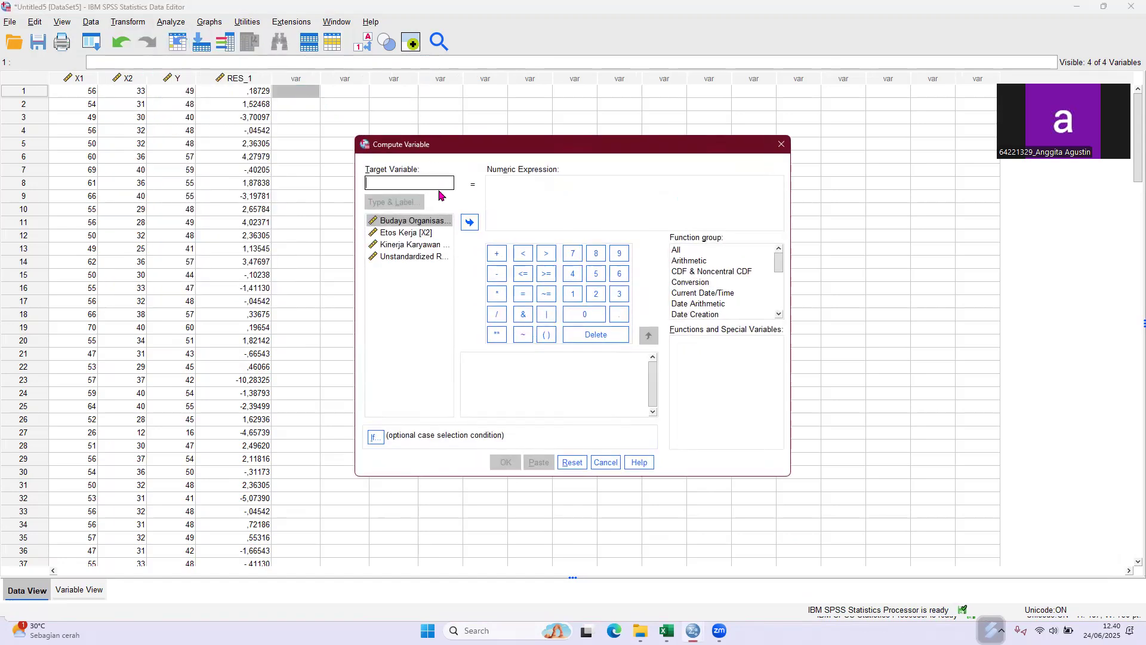
pyautogui.write('ABS_RES')
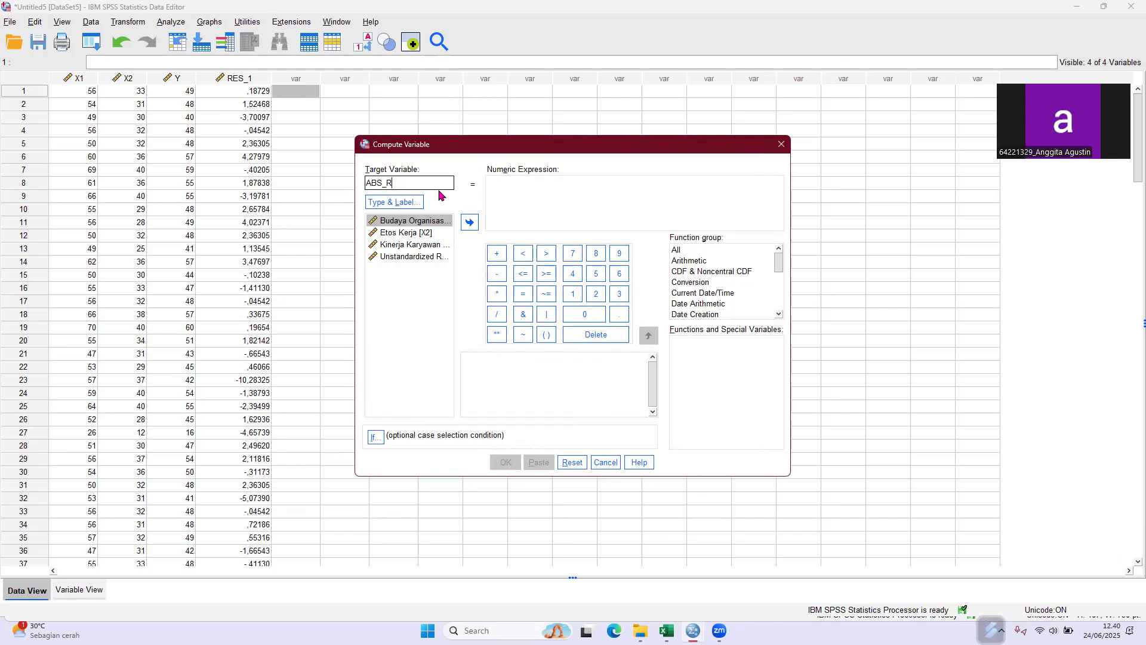
pyautogui.click(398, 258)
pyautogui.click(470, 222)
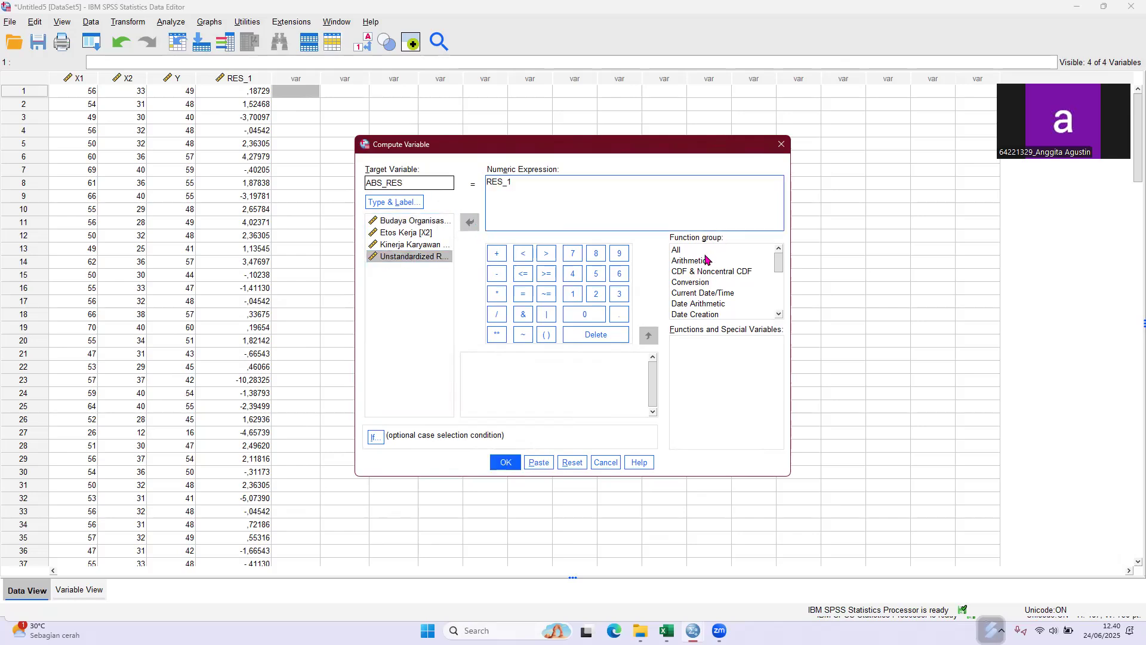
# - Look up the Abs function in the All function group and run the ABS_RES computation with the expression RES_1
pyautogui.click(684, 250)
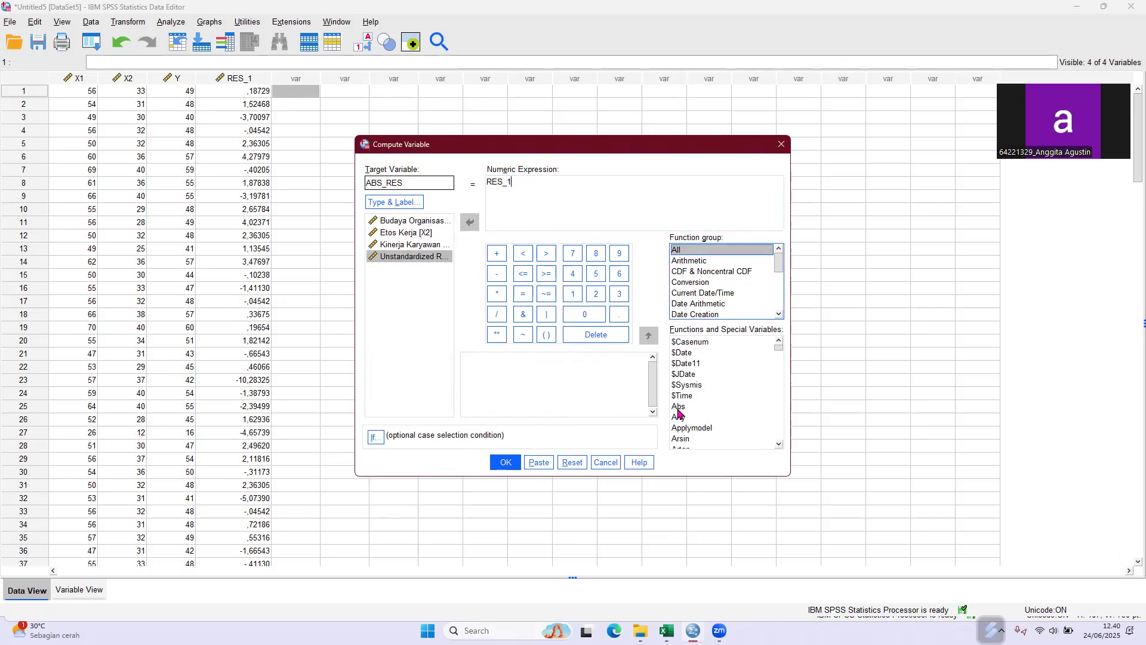
pyautogui.click(678, 407)
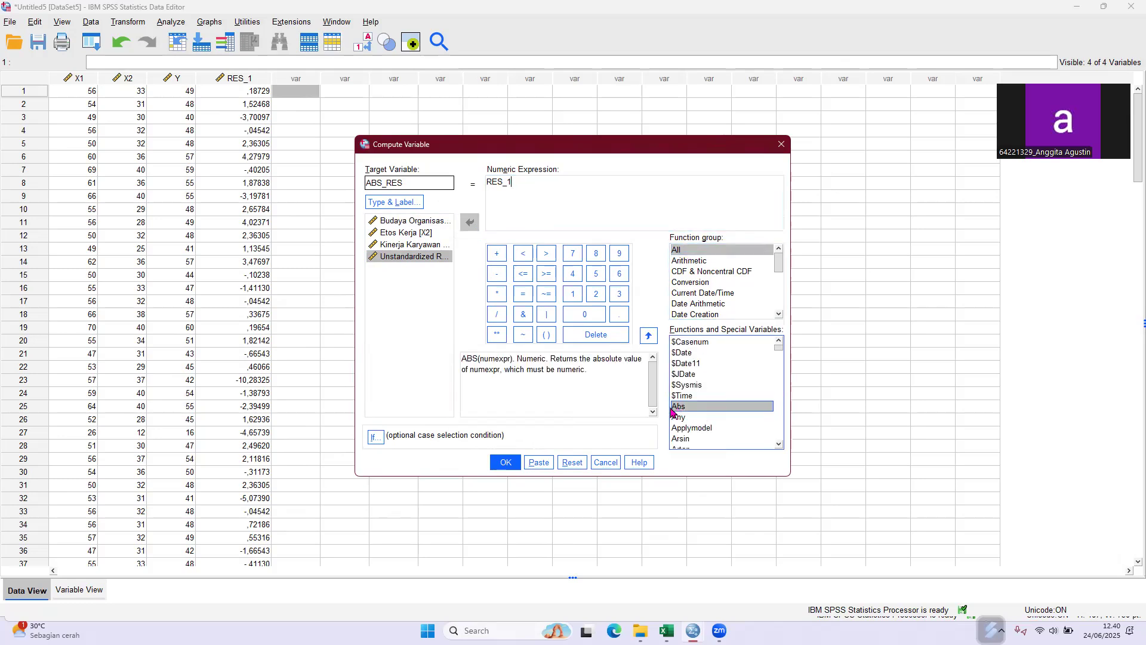
pyautogui.click(505, 463)
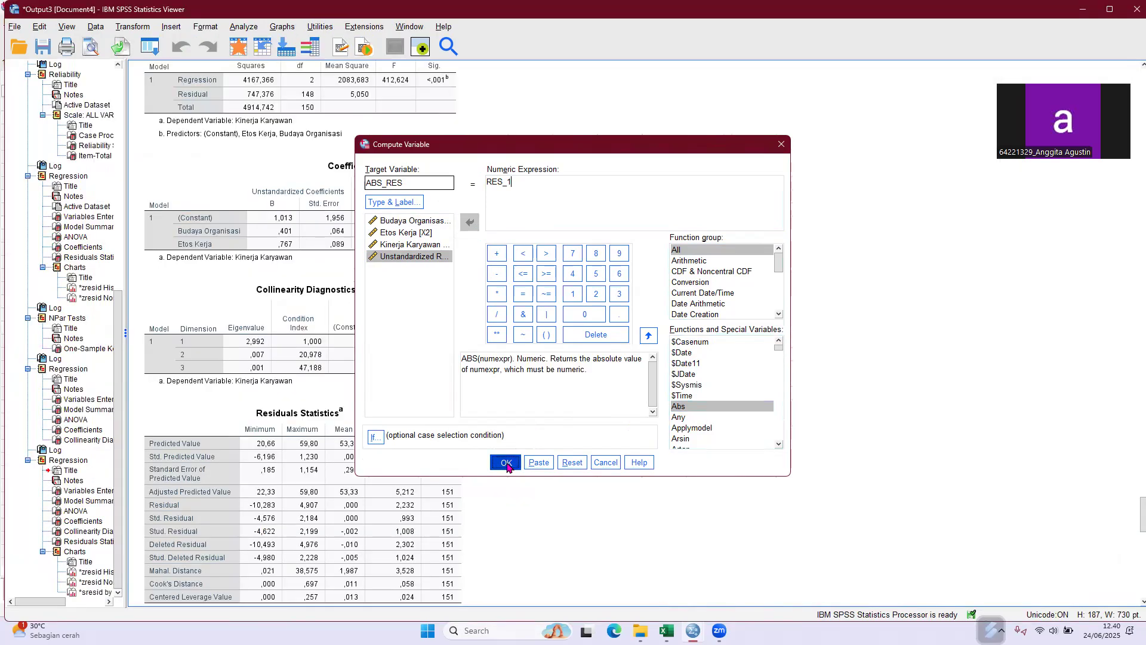
# - Review the regression histogram, scatterplot and computation log in the output, and check the ABS_RES column in DataSet5
pyautogui.scroll(5, 693, 314)
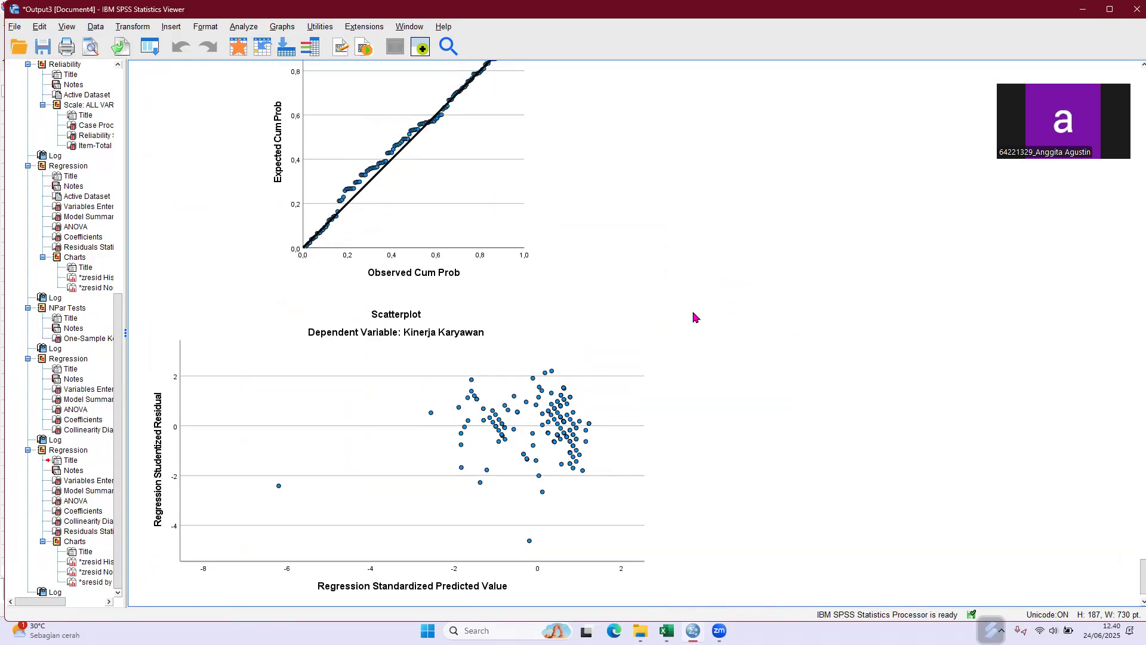
pyautogui.scroll(3, 569, 229)
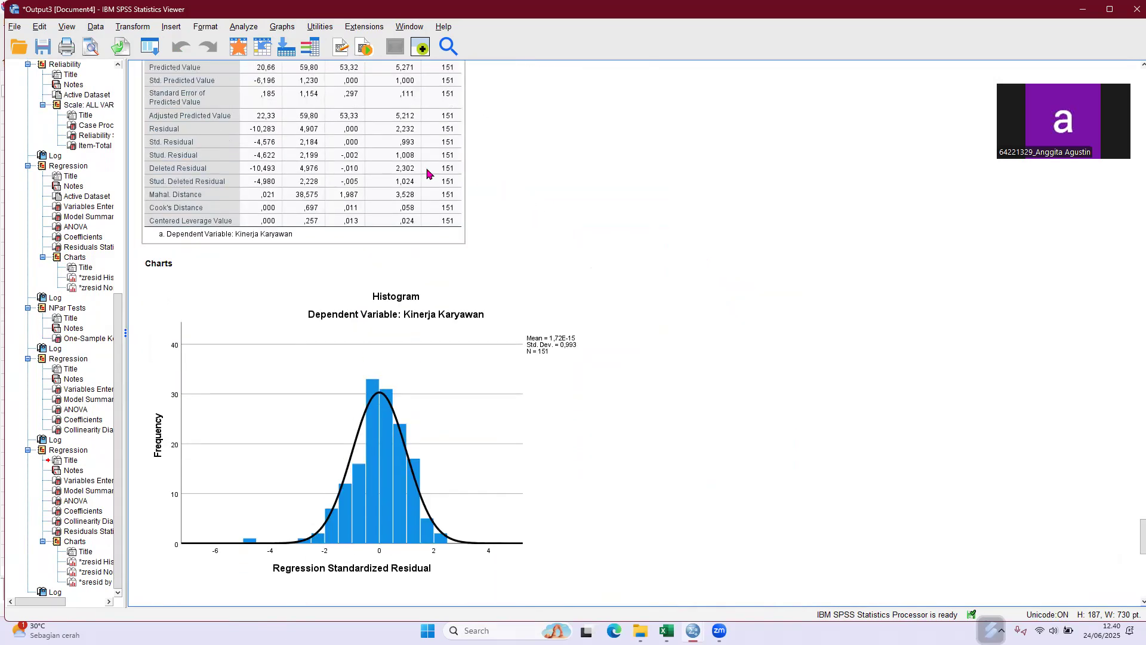
pyautogui.scroll(-3, 417, 201)
pyautogui.scroll(-6, 416, 201)
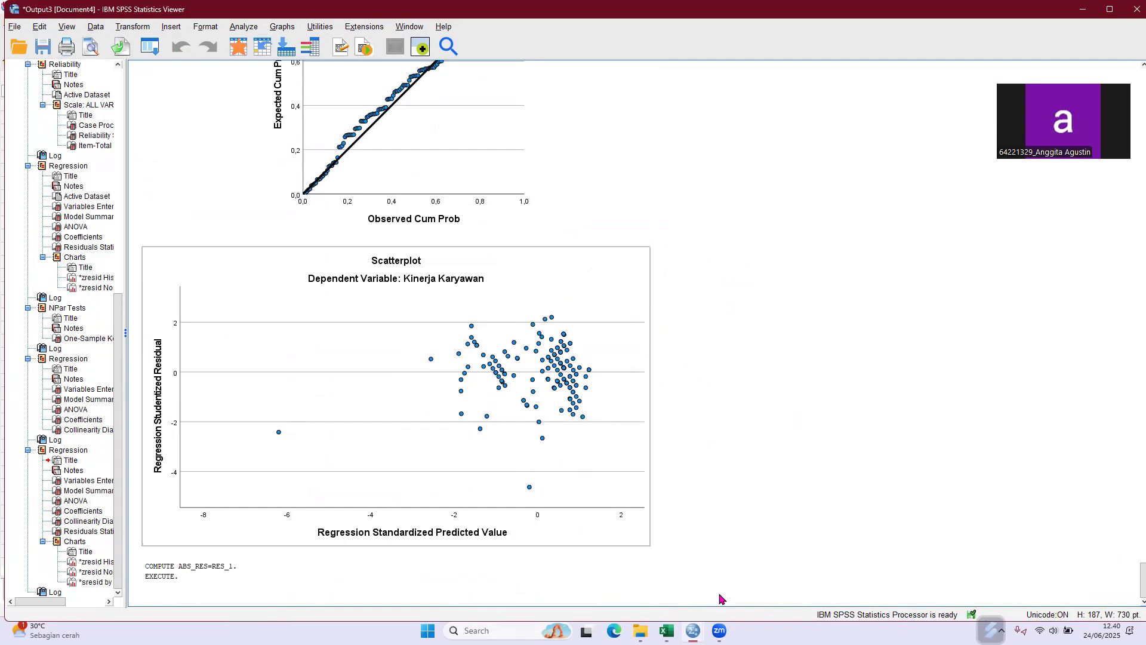
pyautogui.moveTo(693, 628)
pyautogui.click(795, 579)
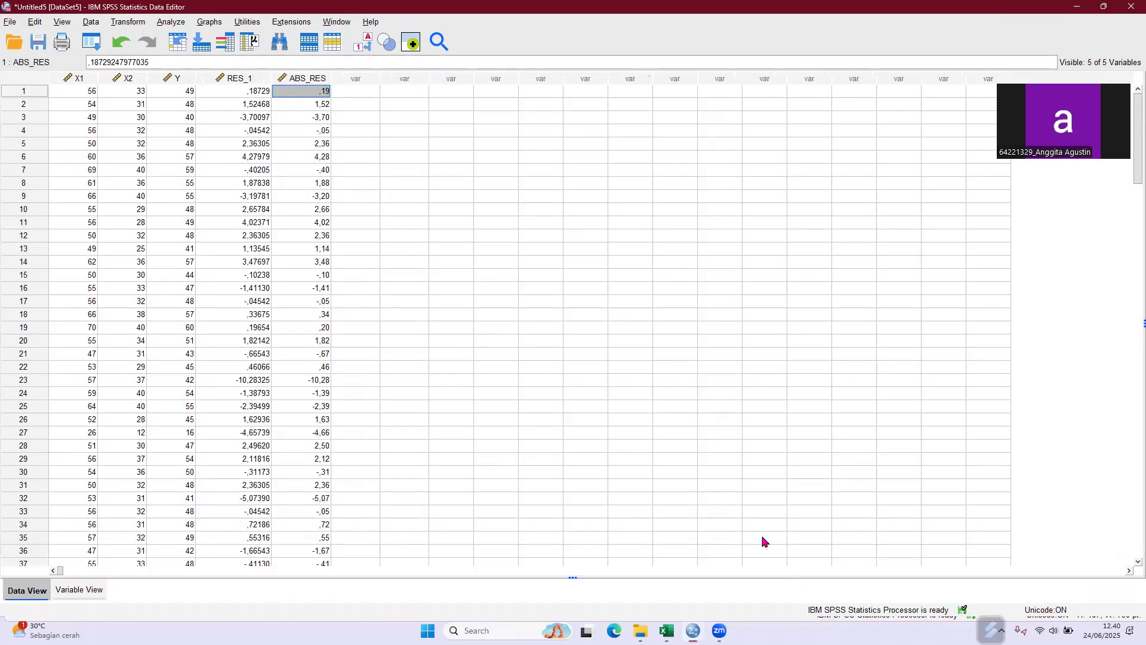
pyautogui.scroll(-3, 315, 123)
pyautogui.scroll(3, 313, 134)
# - Set up a linear regression with ABS_RES as the dependent variable in place of Kinerja Karyawan, keeping X1 and X2 as predictors
pyautogui.click(171, 22)
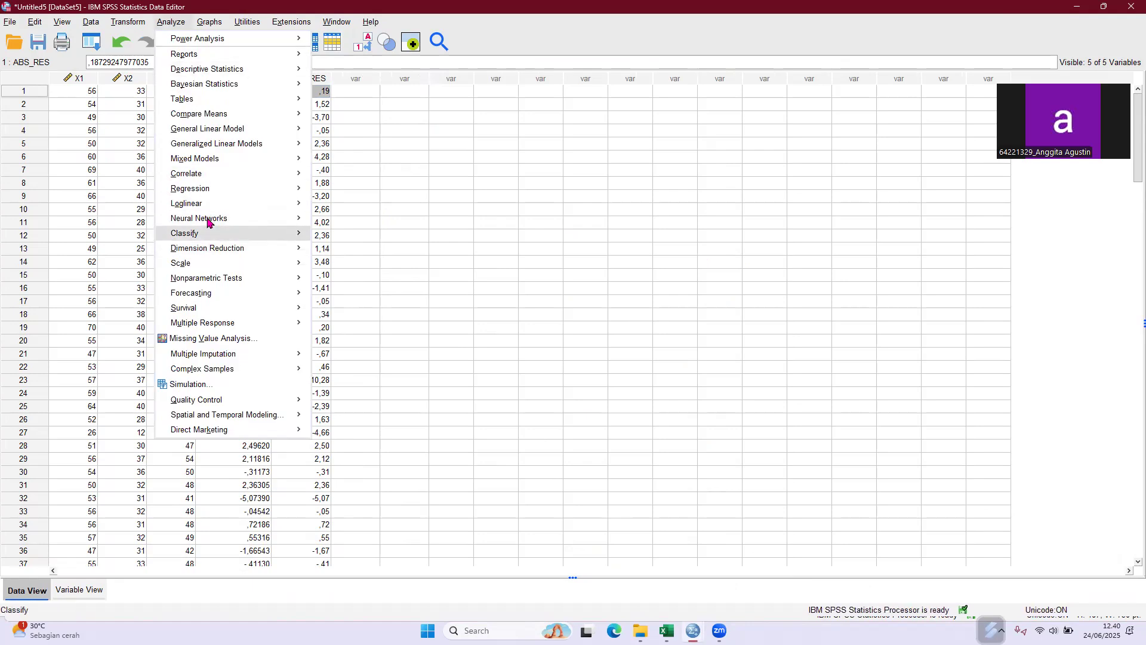
pyautogui.moveTo(209, 190)
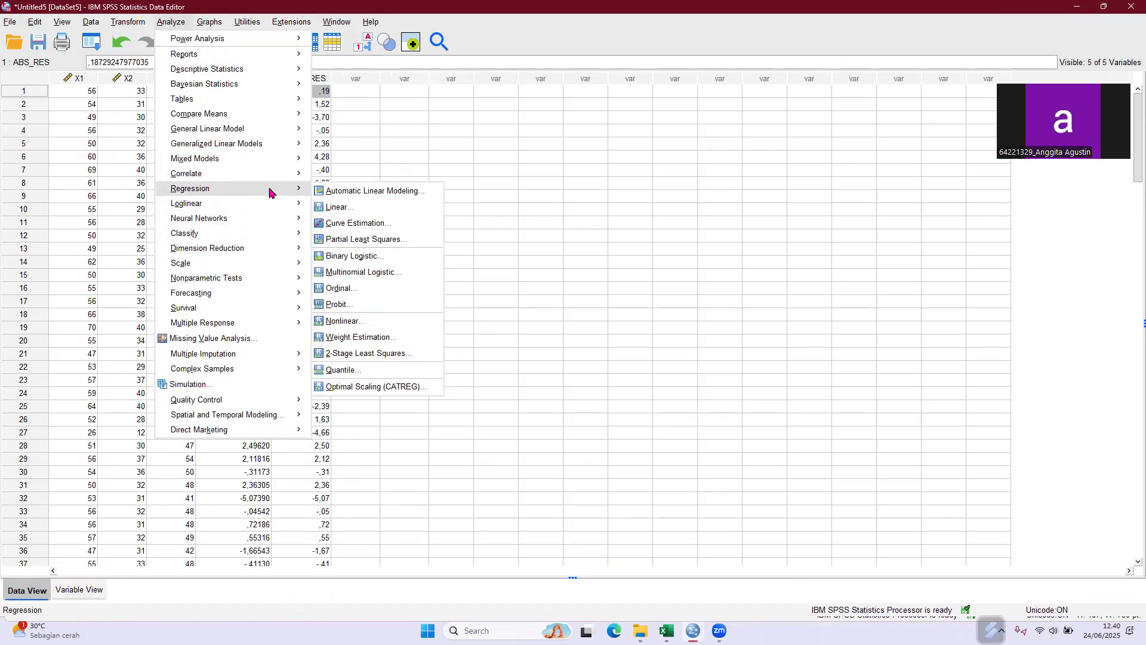
pyautogui.click(336, 207)
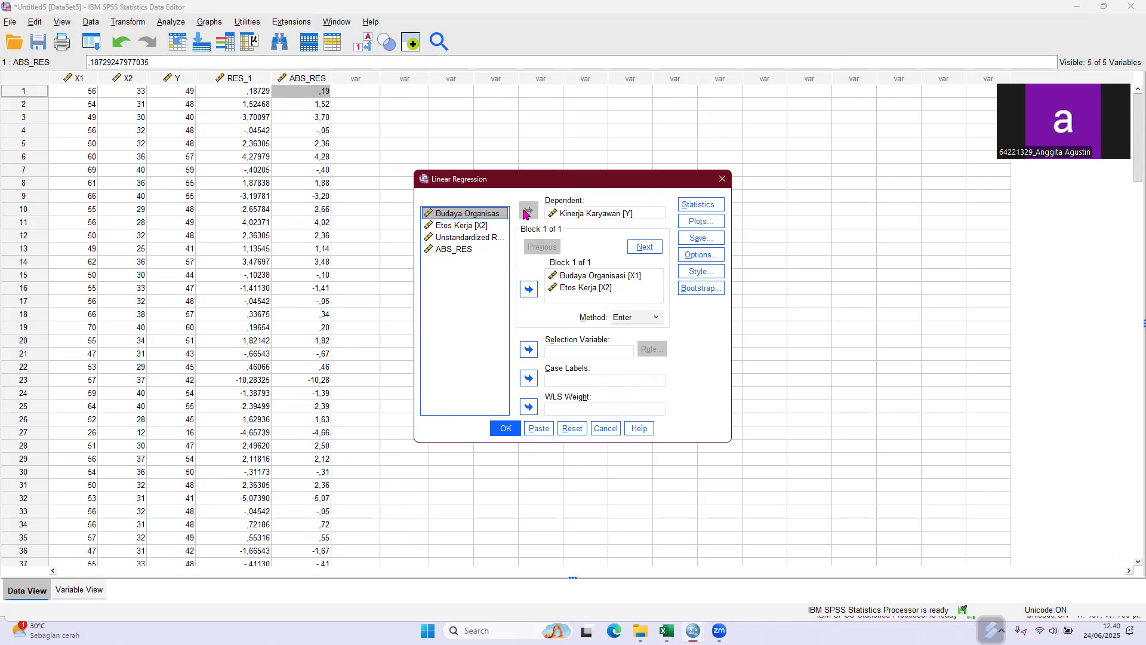
pyautogui.click(547, 215)
pyautogui.click(531, 212)
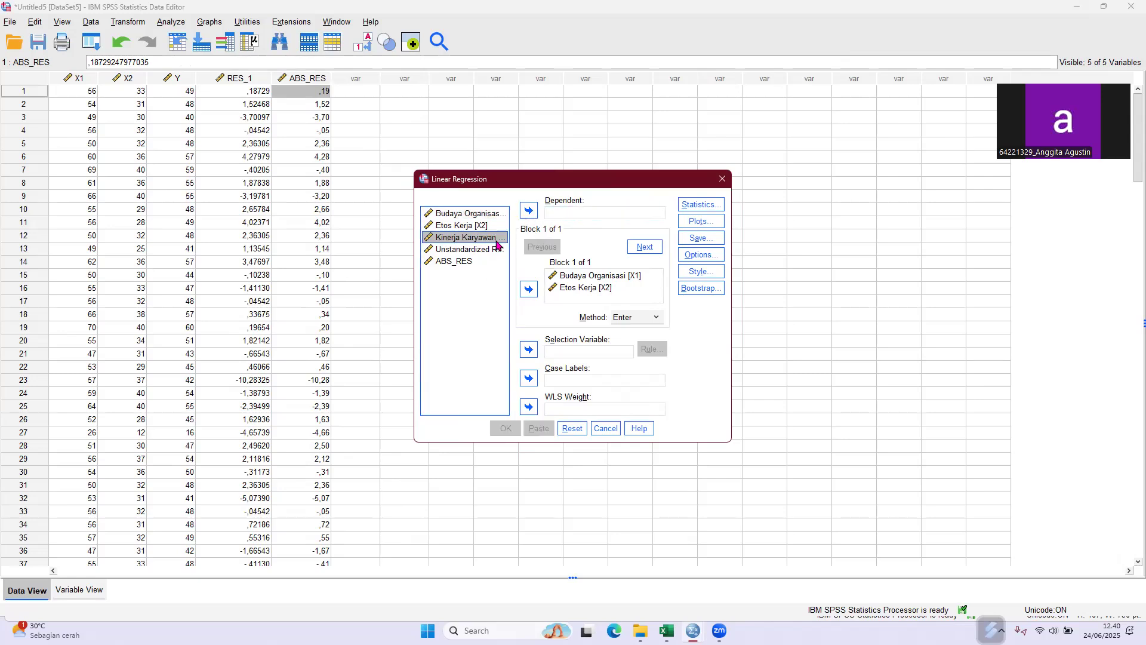
pyautogui.click(469, 261)
pyautogui.click(529, 211)
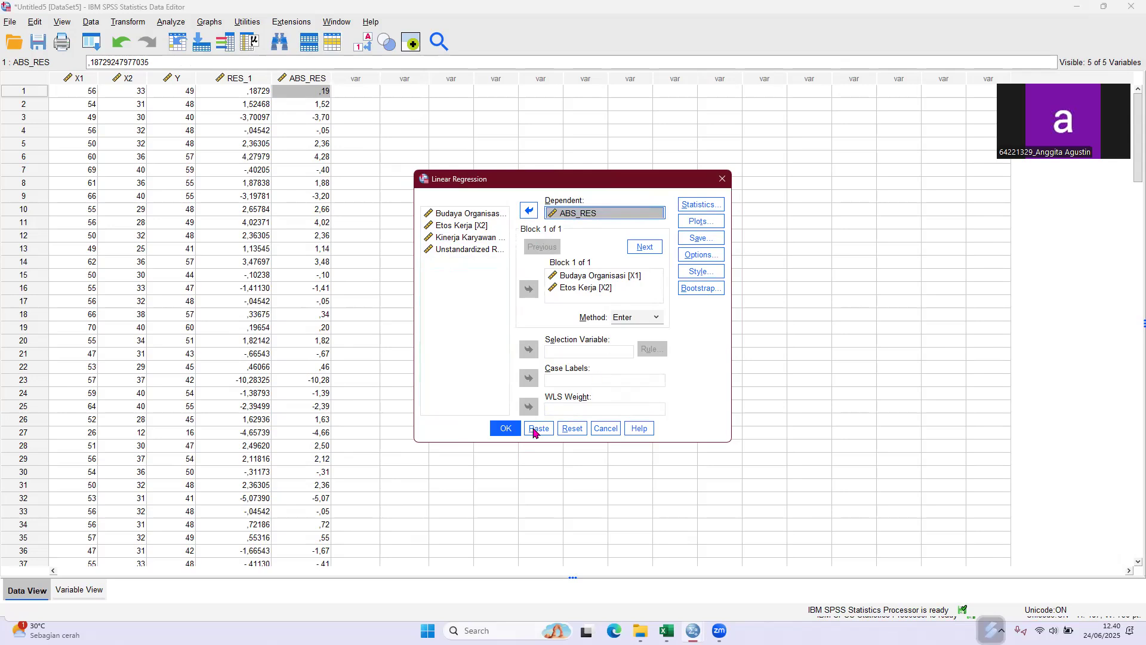
# - Check the plot settings of the ABS_RES regression, keep them as they are, and run it
pyautogui.click(702, 221)
pyautogui.click(530, 391)
pyautogui.click(507, 430)
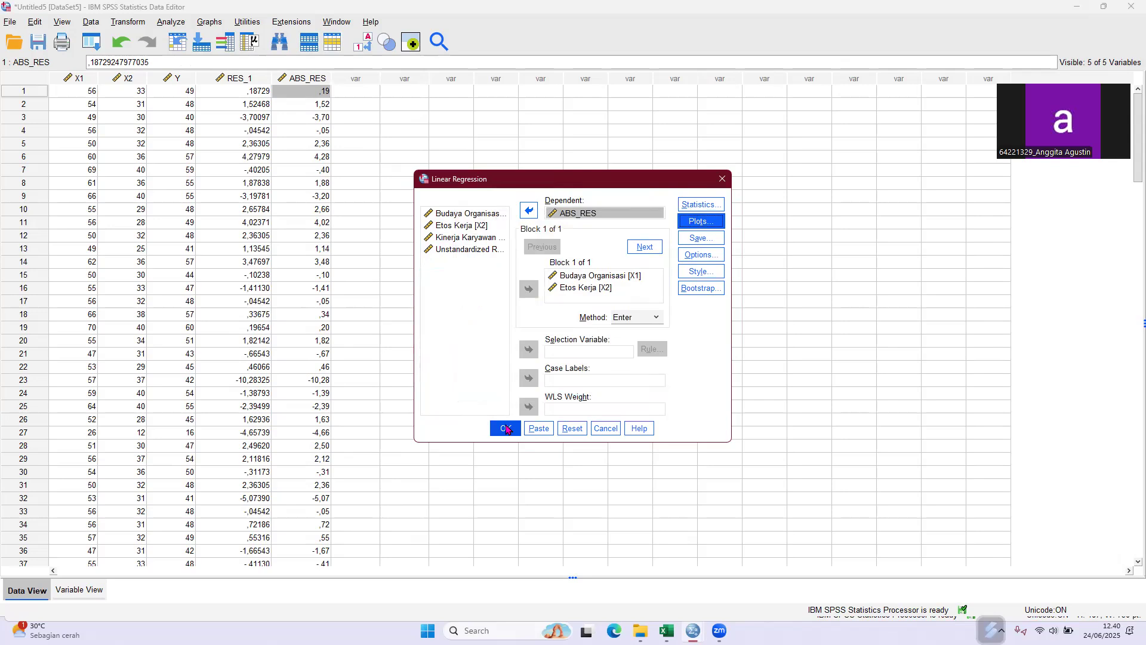
# - Compare the ABS_RES regression tables with the tables and charts of the preceding Kinerja Karyawan regression in the output
pyautogui.scroll(-3, 505, 394)
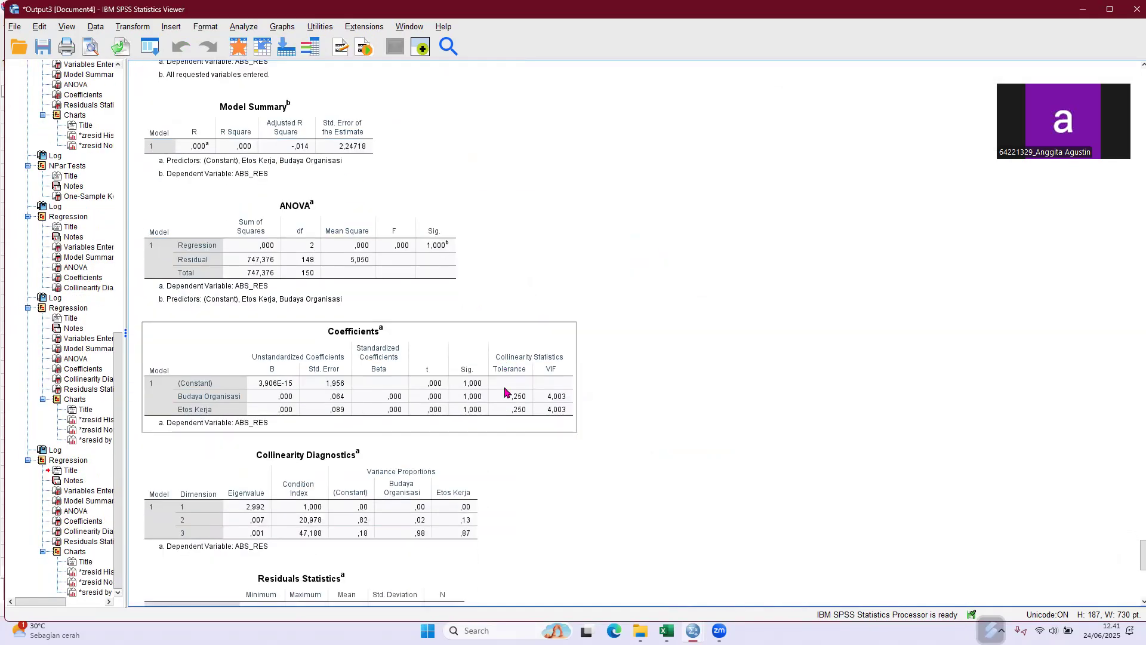
pyautogui.scroll(9, 413, 231)
pyautogui.scroll(20, 413, 231)
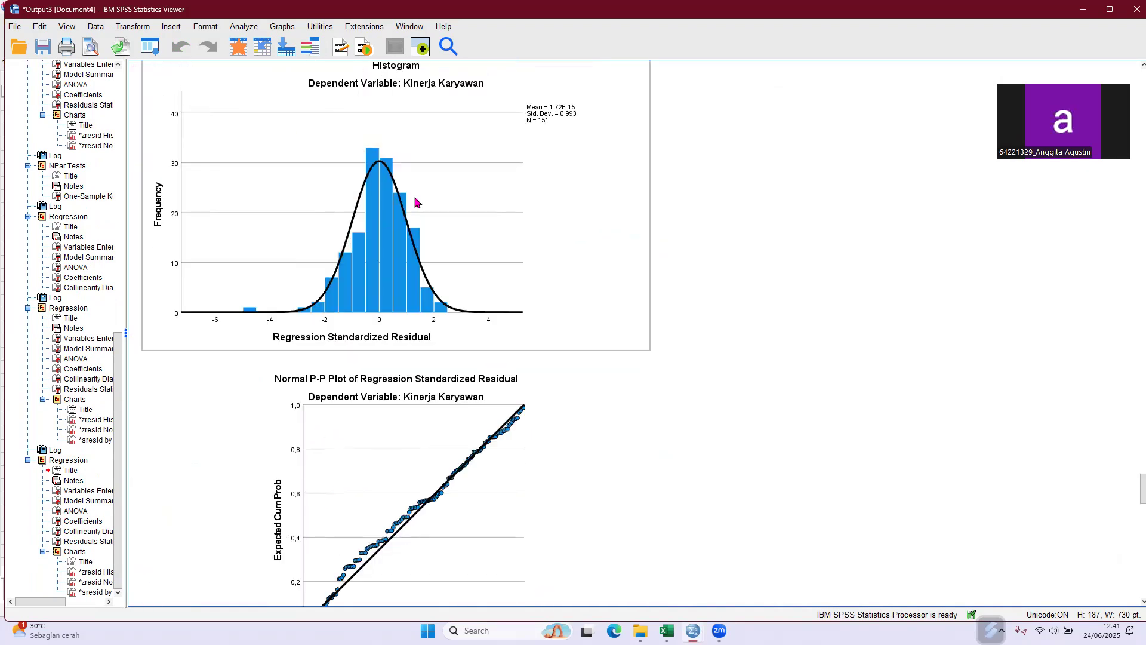
pyautogui.scroll(15, 416, 203)
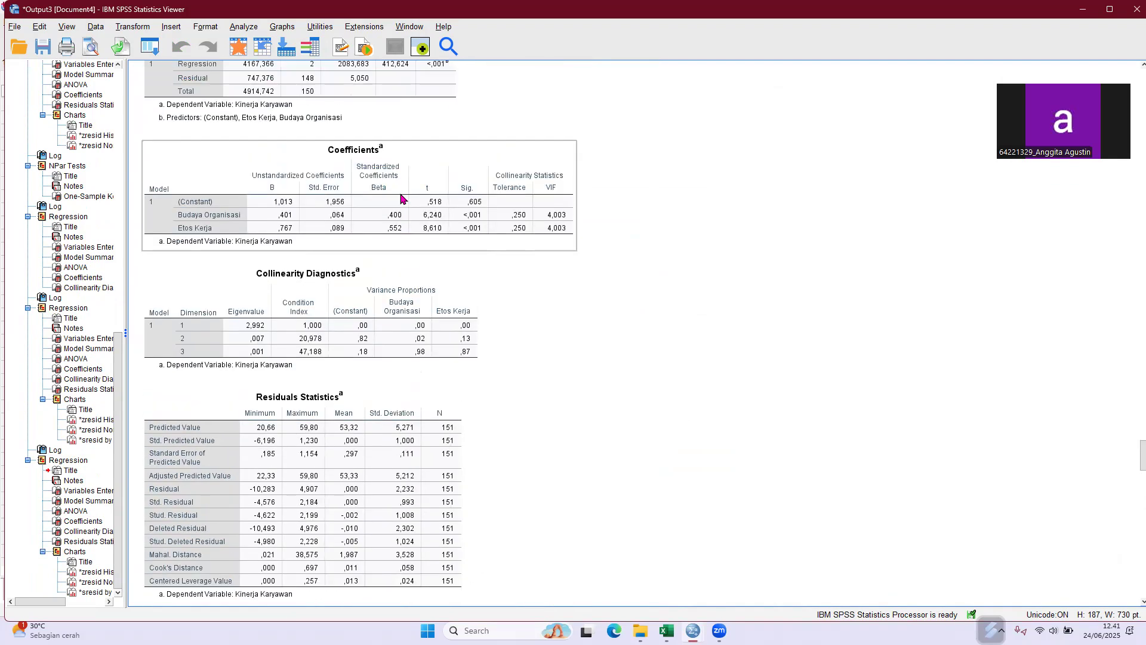
pyautogui.scroll(2, 403, 200)
pyautogui.scroll(-10, 412, 239)
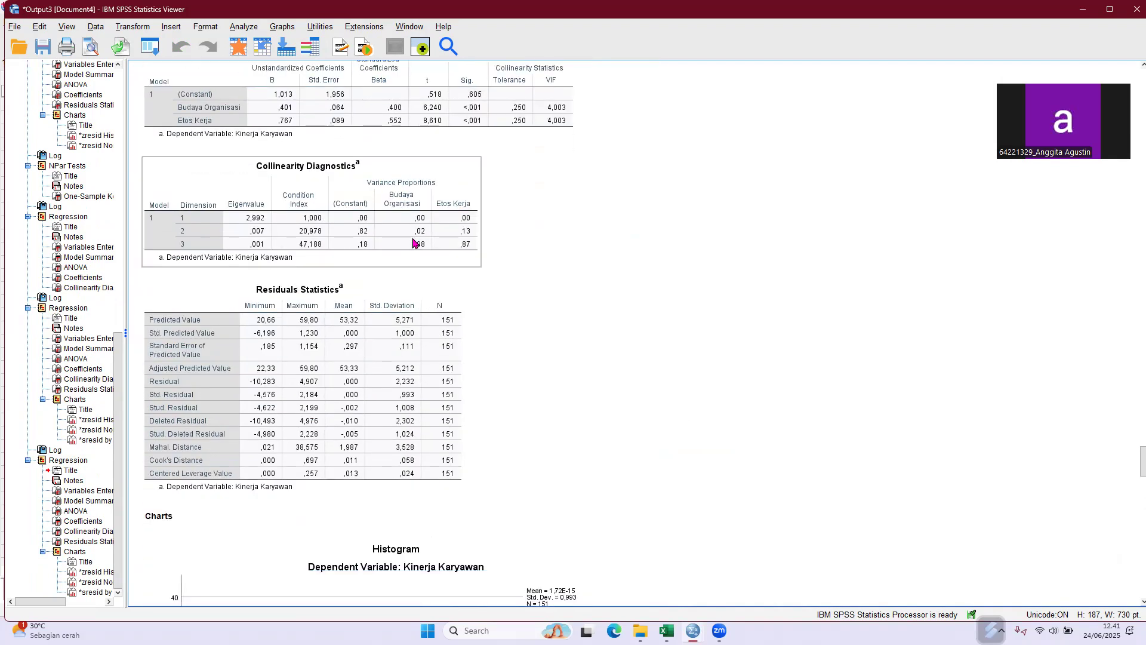
pyautogui.scroll(-15, 407, 258)
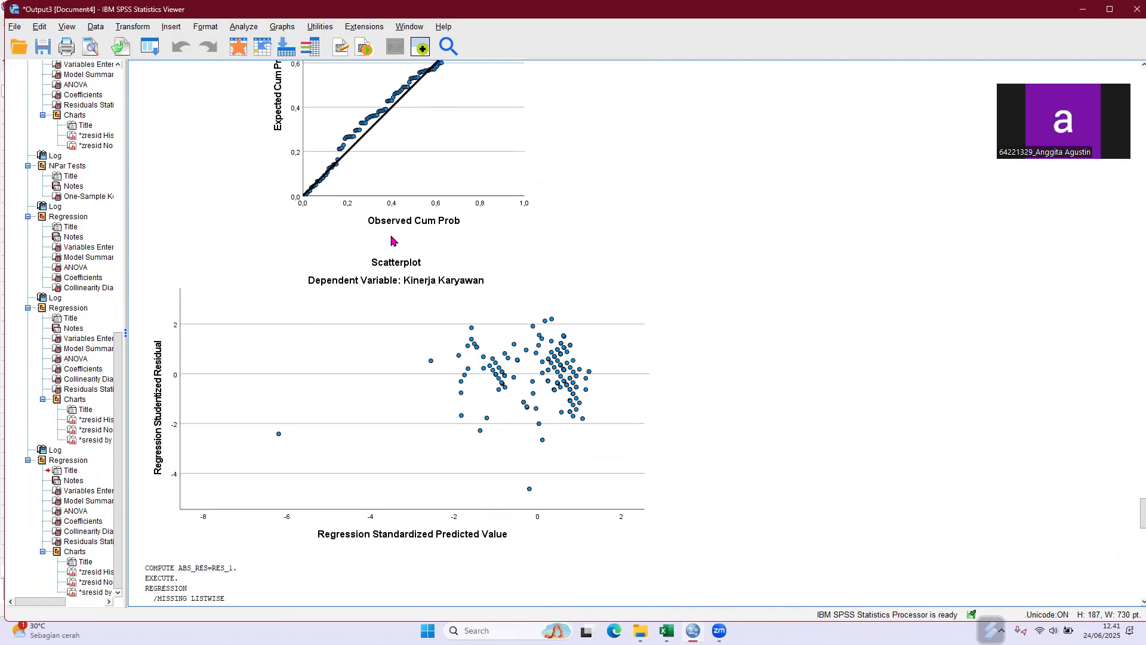
pyautogui.scroll(-20, 391, 232)
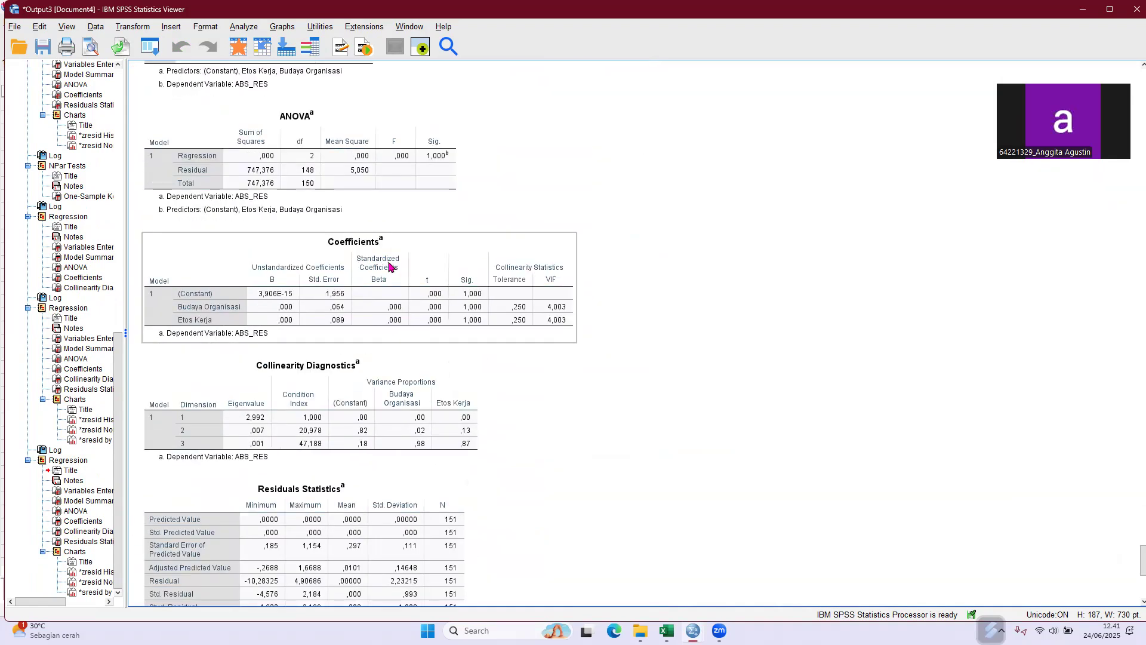
# - Examine the Coefficients table of the ABS_RES regression for the significance of Budaya Organisasi and Etos Kerja
pyautogui.scroll(-4, 396, 263)
pyautogui.scroll(3, 397, 245)
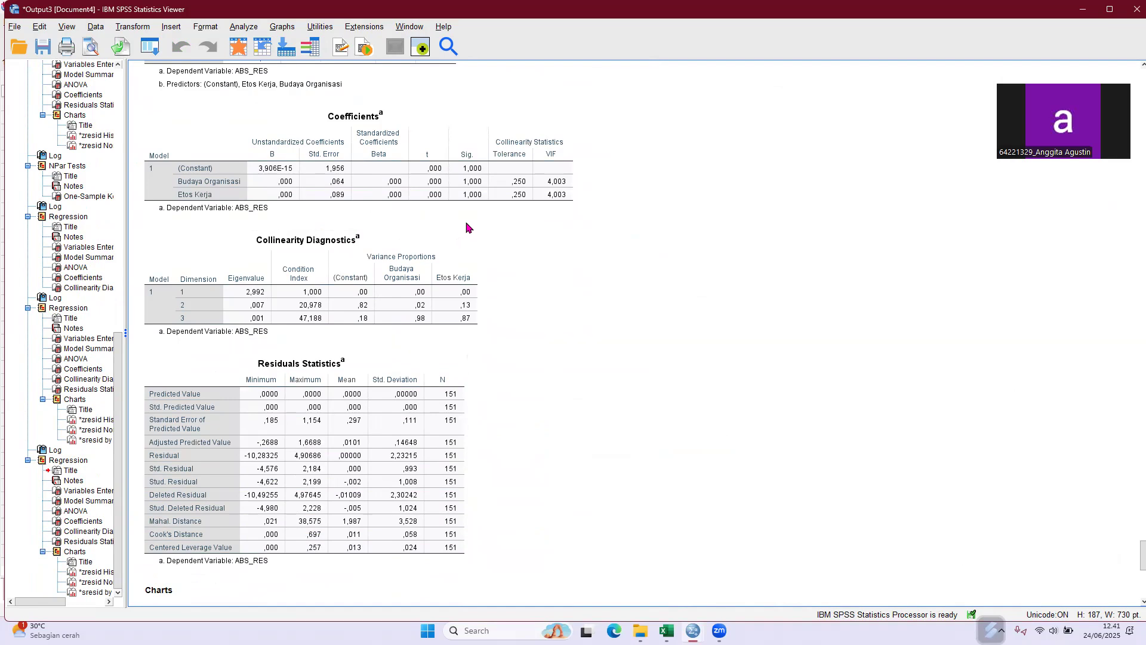
pyautogui.click(476, 232)
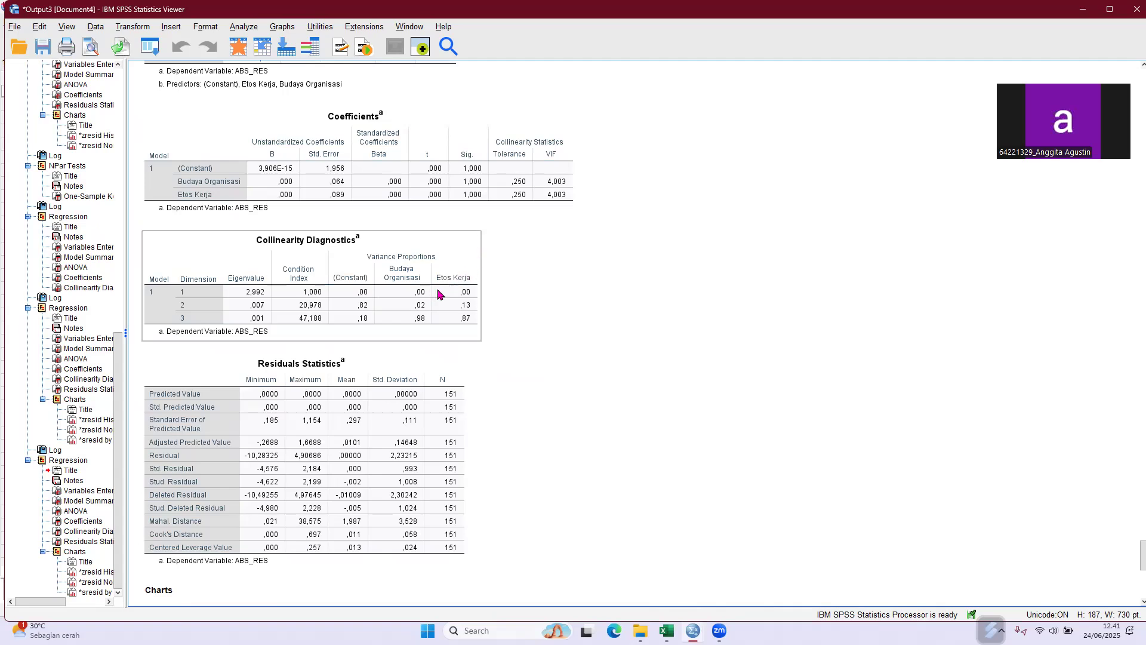
pyautogui.click(269, 177)
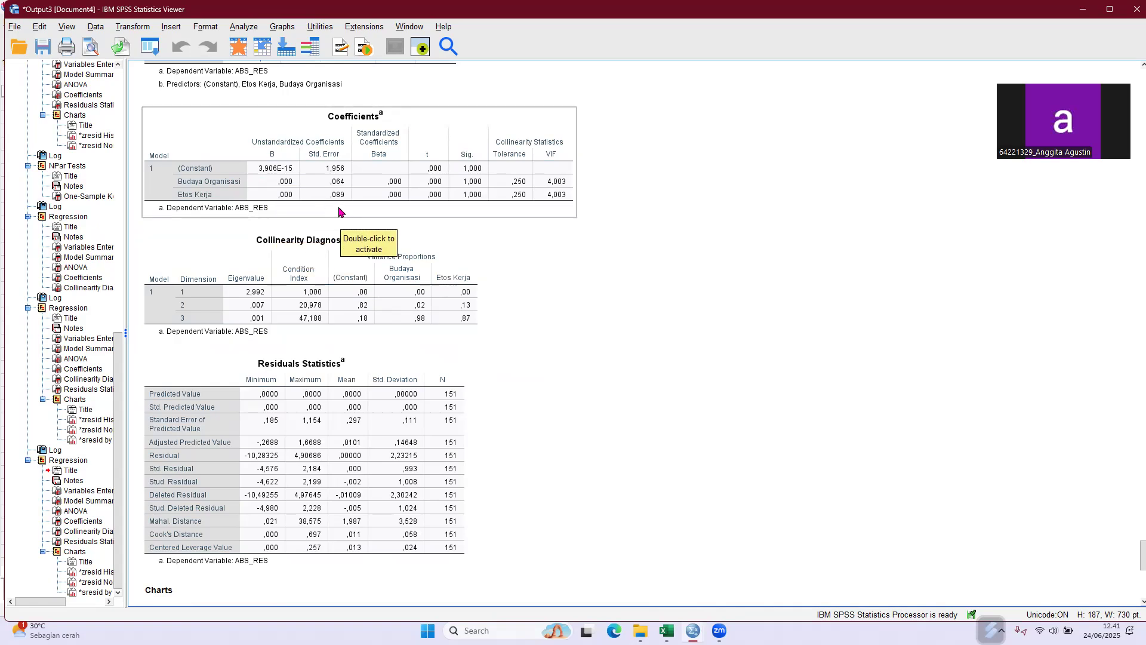
pyautogui.click(327, 183)
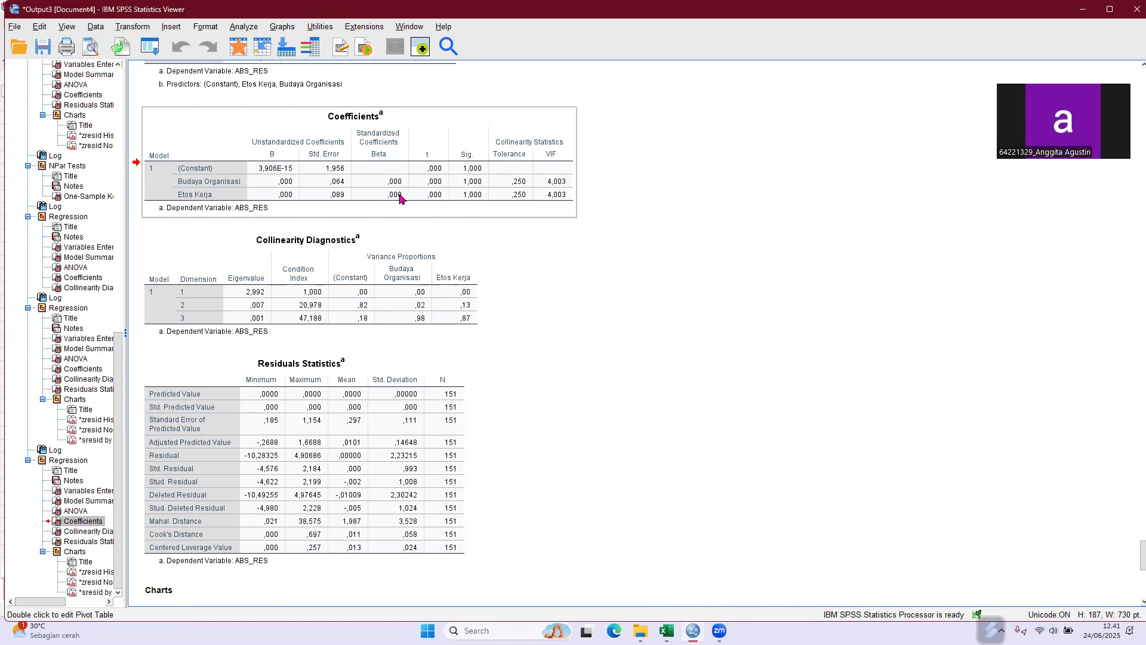
# - Set up a linear regression in DataSet5 with Kinerja Karyawan as the dependent variable in place of ABS_RES, keeping X1 and X2 as predictors
pyautogui.click(693, 631)
pyautogui.click(817, 591)
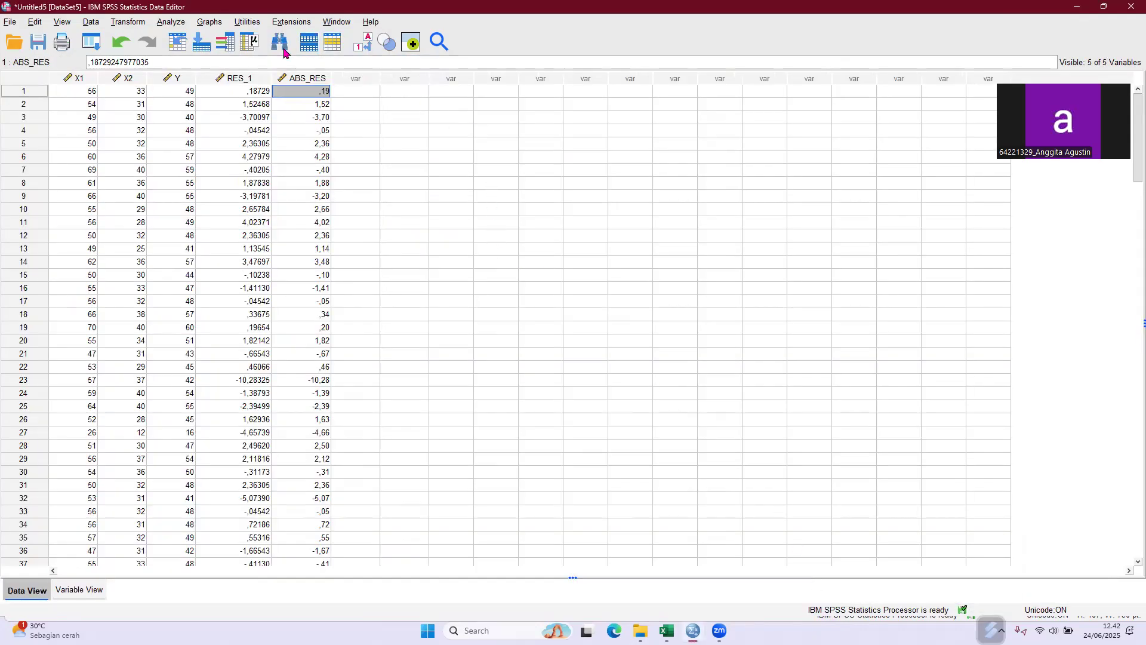
pyautogui.click(170, 24)
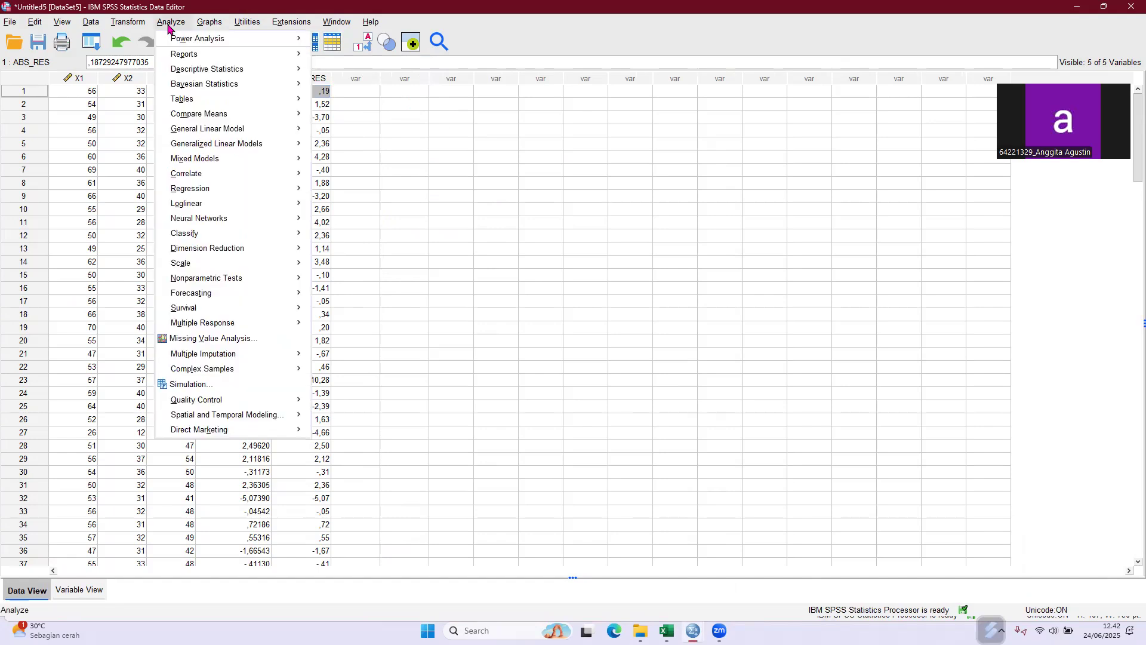
pyautogui.moveTo(182, 188)
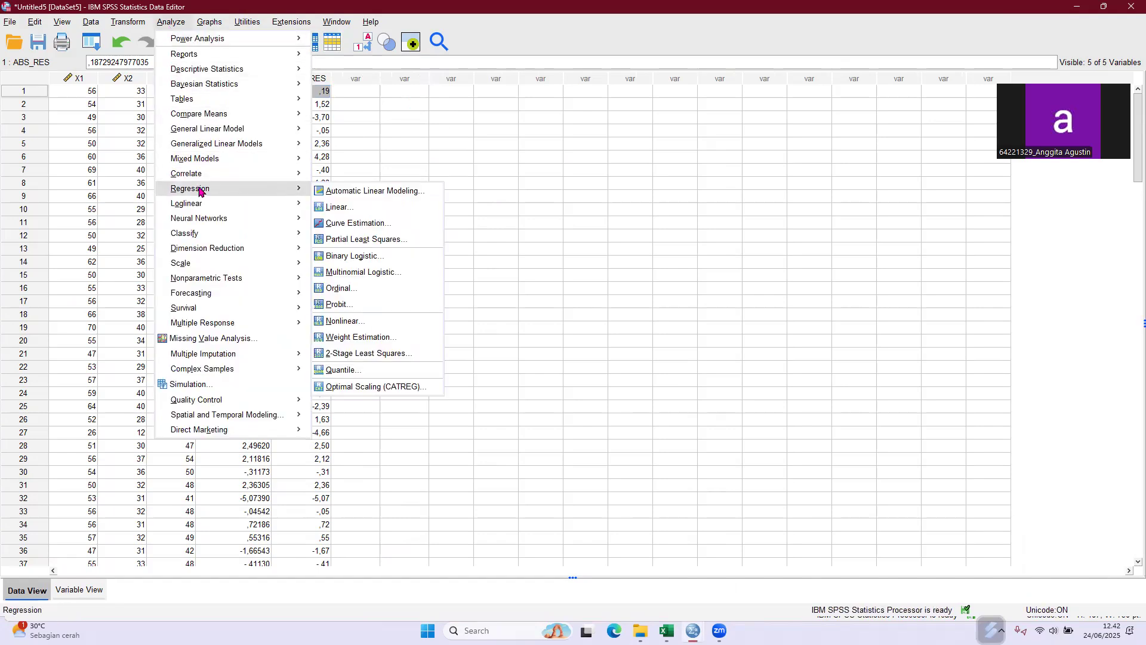
pyautogui.click(344, 209)
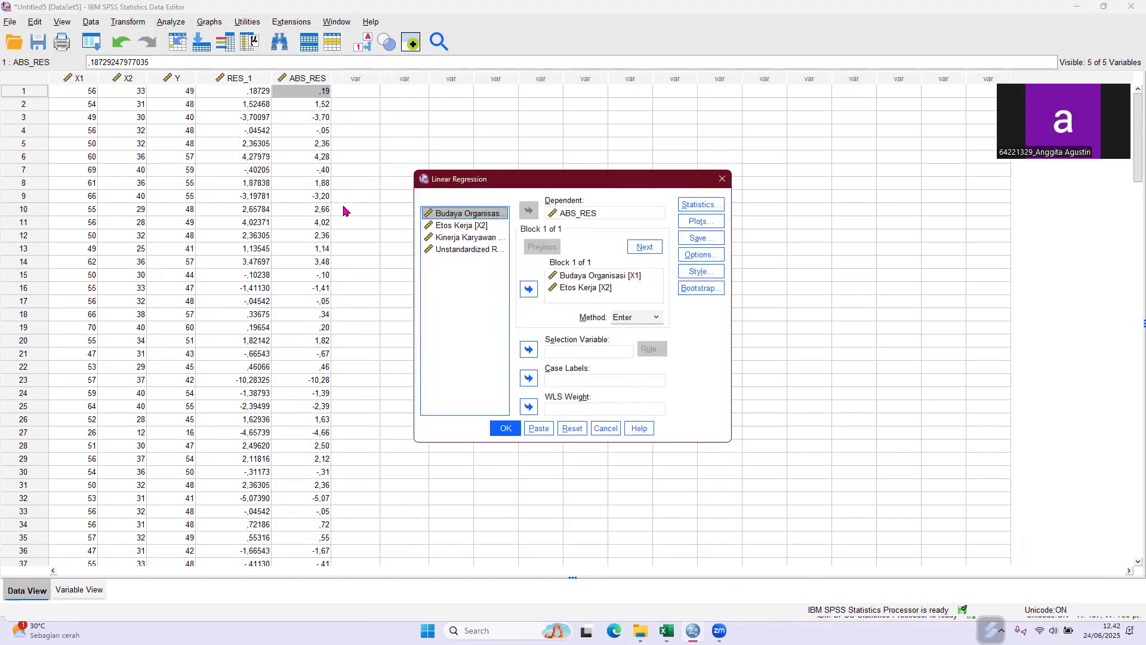
pyautogui.click(566, 213)
pyautogui.click(529, 210)
pyautogui.click(477, 237)
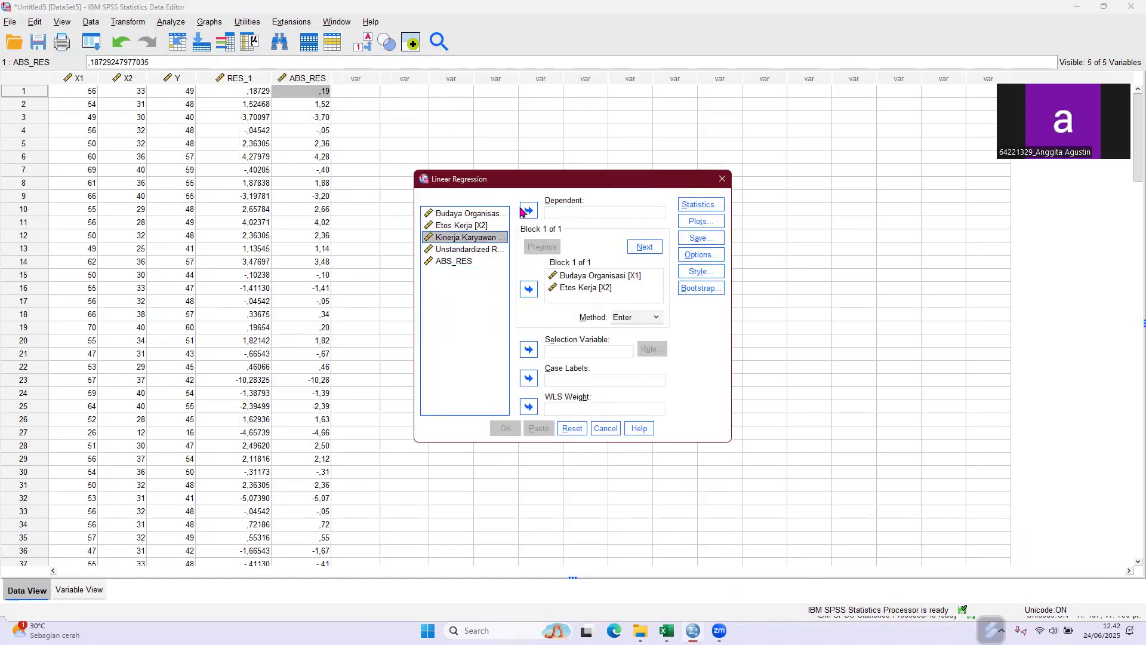
pyautogui.click(526, 210)
pyautogui.click(571, 215)
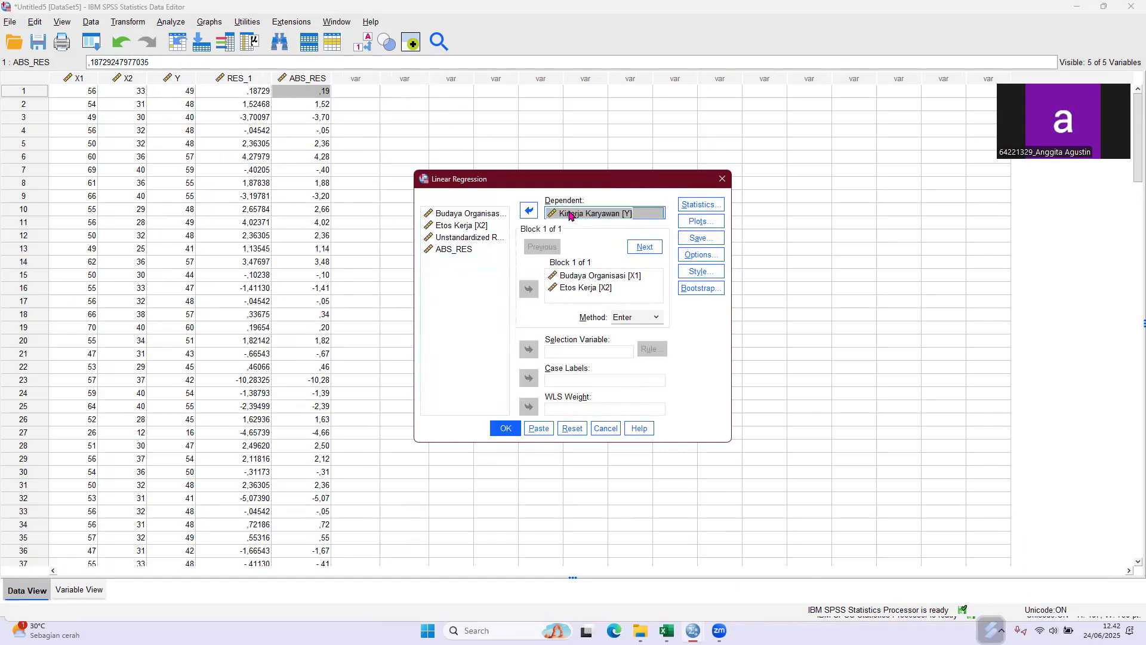
# - Add 95% confidence intervals to the statistics of the Kinerja Karyawan regression and run it
pyautogui.click(680, 207)
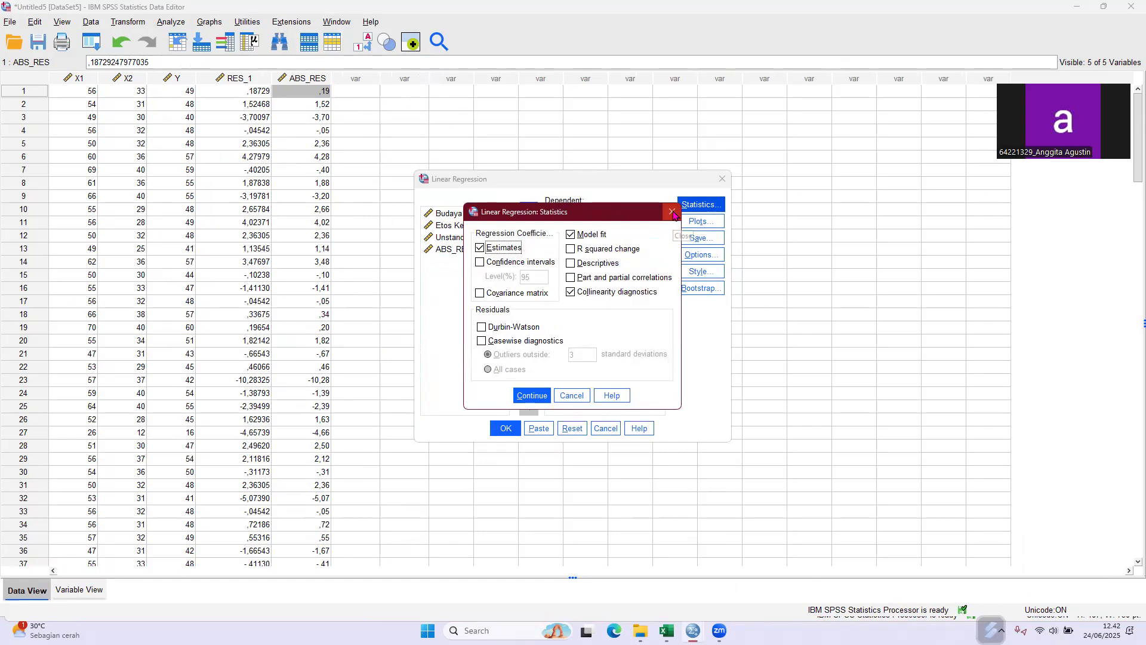
pyautogui.click(517, 264)
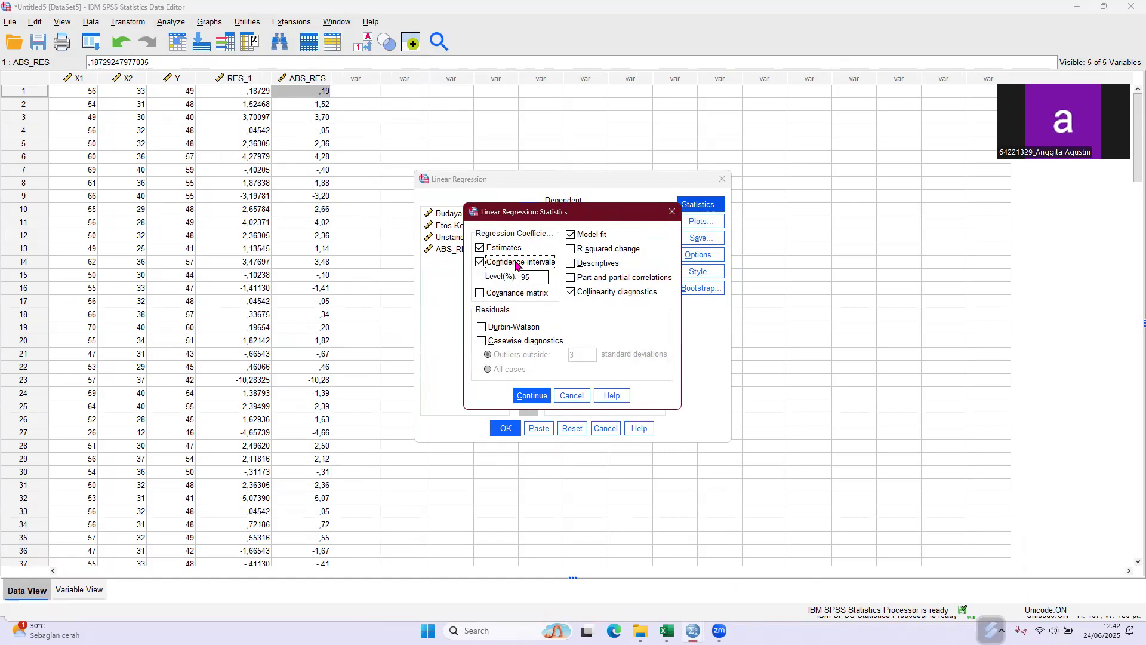
pyautogui.click(523, 398)
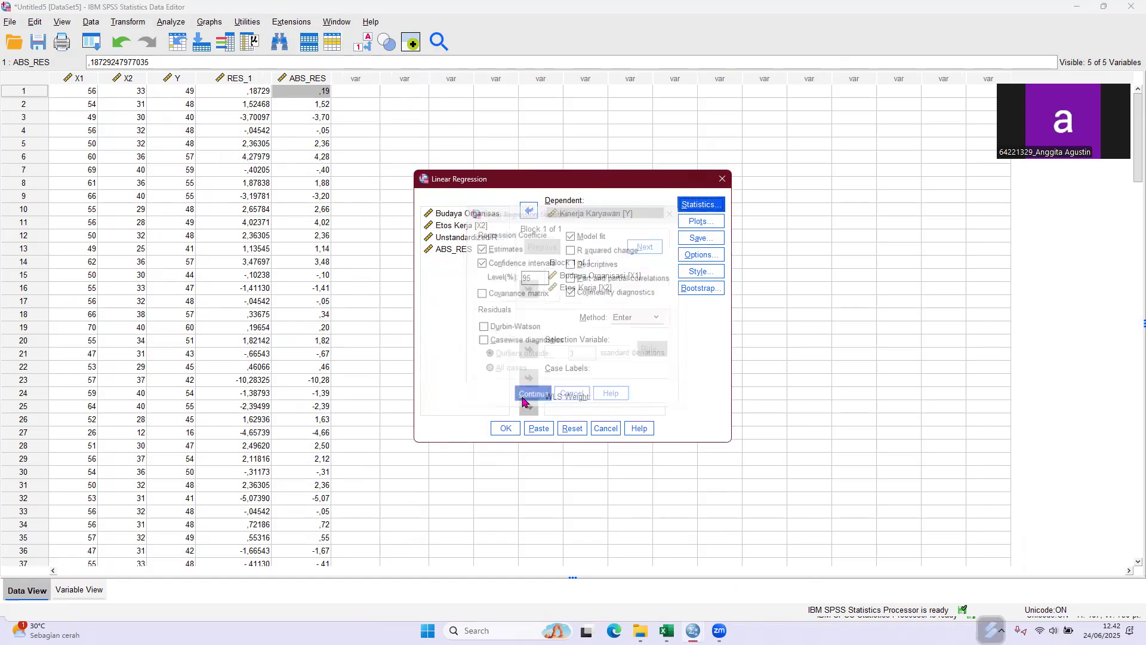
pyautogui.click(506, 428)
# - Look through the tables and charts of the new Kinerja Karyawan regression and examine the B values in its Coefficients table
pyautogui.scroll(-3, 542, 406)
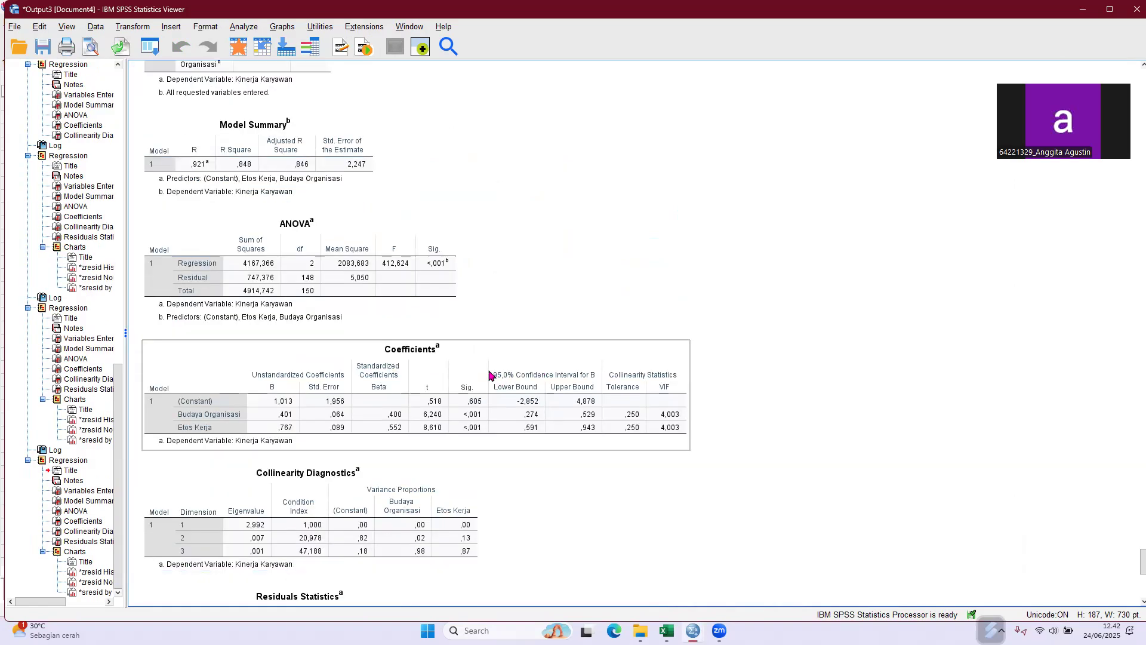
pyautogui.scroll(-1, 488, 375)
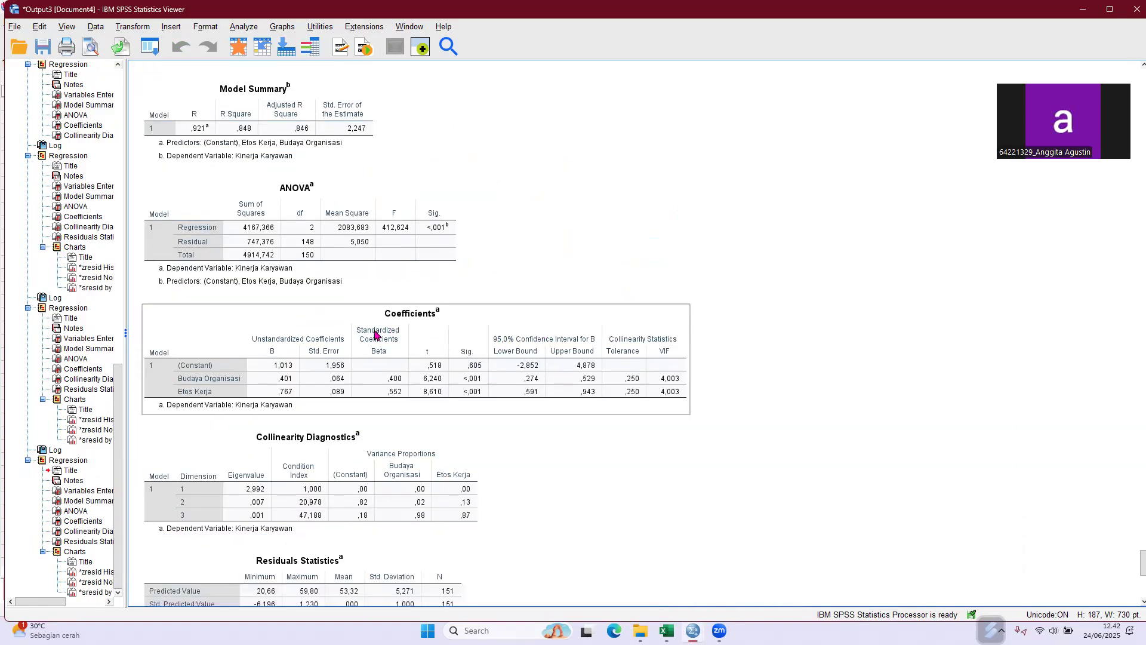
pyautogui.scroll(-4, 371, 332)
pyautogui.scroll(-12, 369, 331)
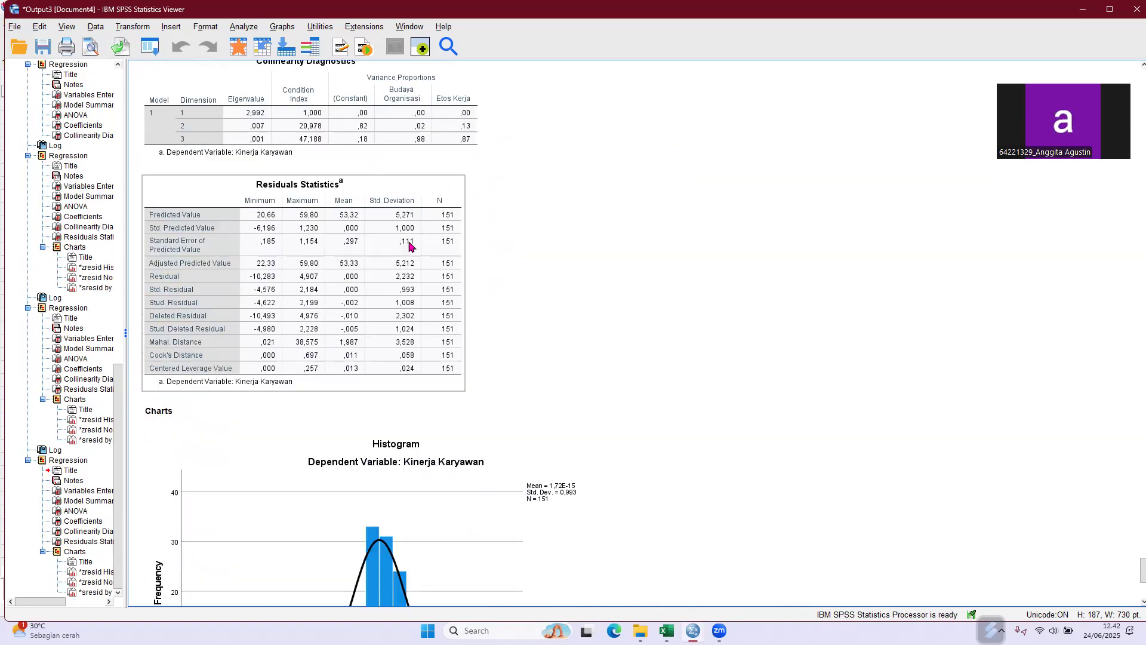
pyautogui.scroll(-12, 416, 243)
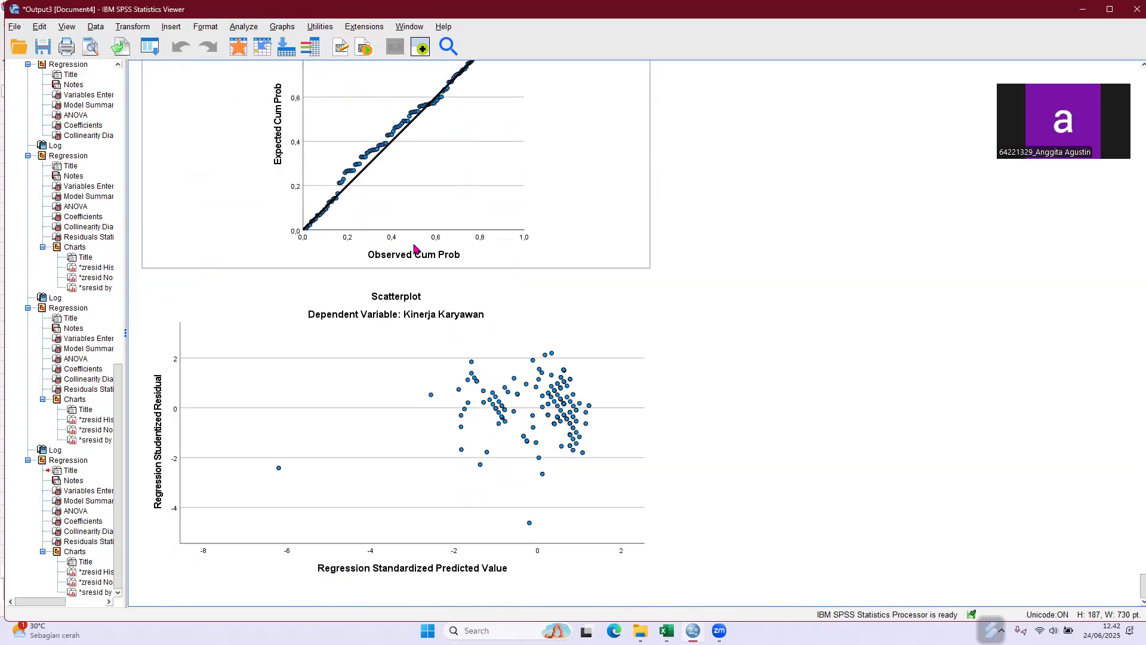
pyautogui.rightClick(434, 233)
pyautogui.scroll(20, 453, 236)
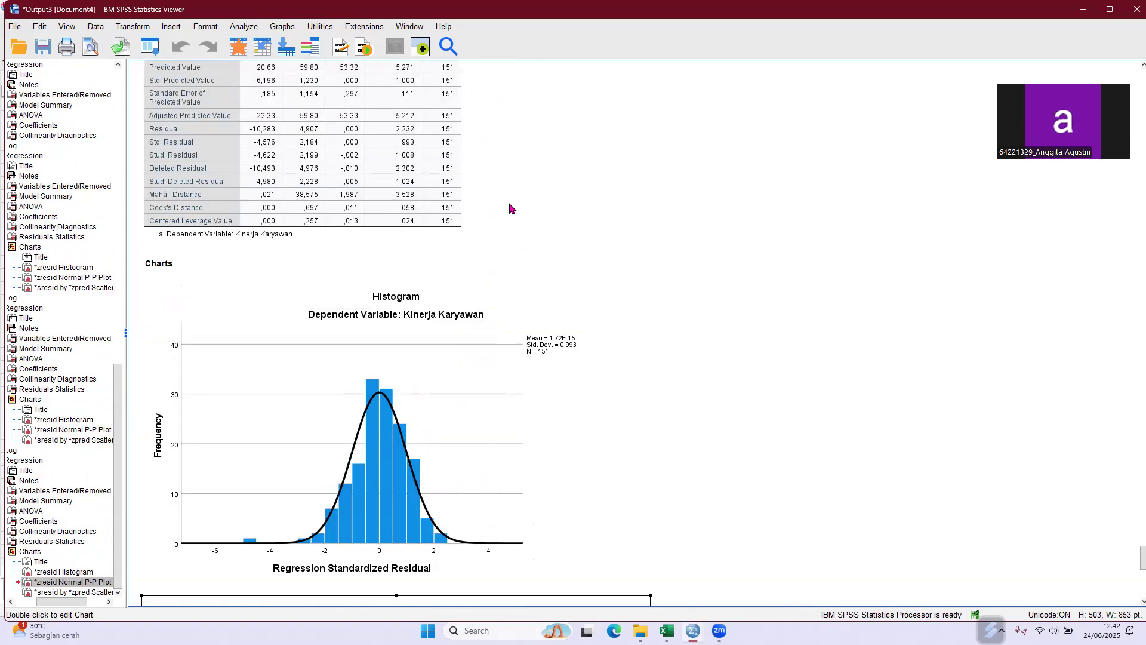
pyautogui.scroll(1, 503, 233)
pyautogui.click(263, 185)
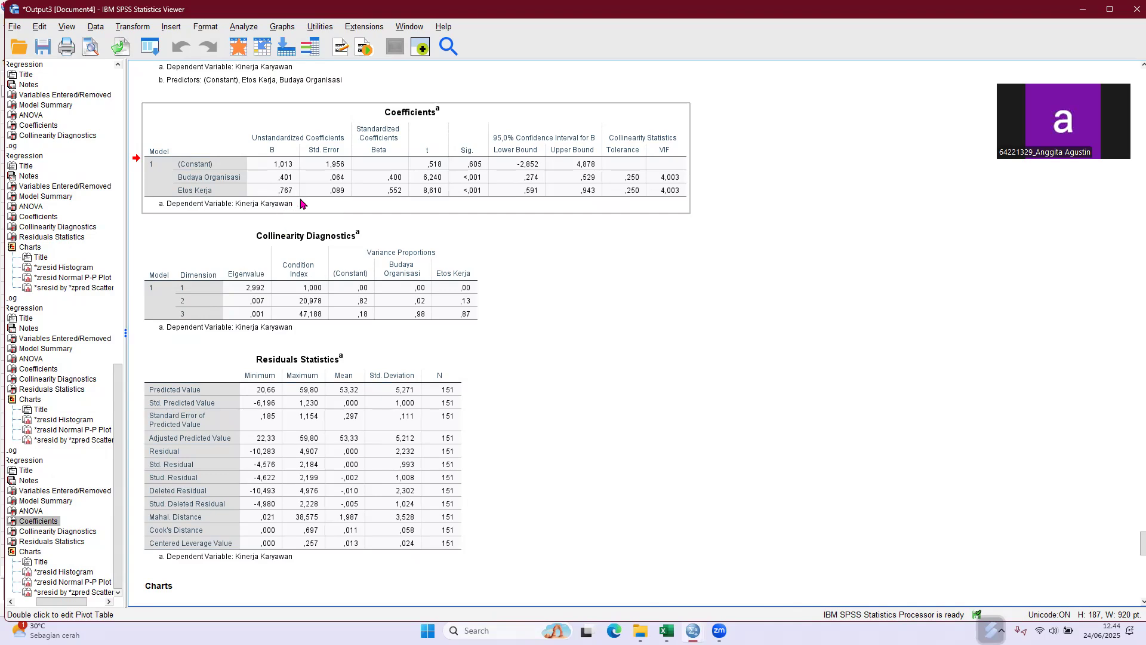
pyautogui.click(428, 193)
# - Rerun the DataSet5 linear regression of Kinerja Karyawan on X1 and X2, keeping estimates, confidence intervals, model fit and collinearity diagnostics selected
pyautogui.moveTo(693, 631)
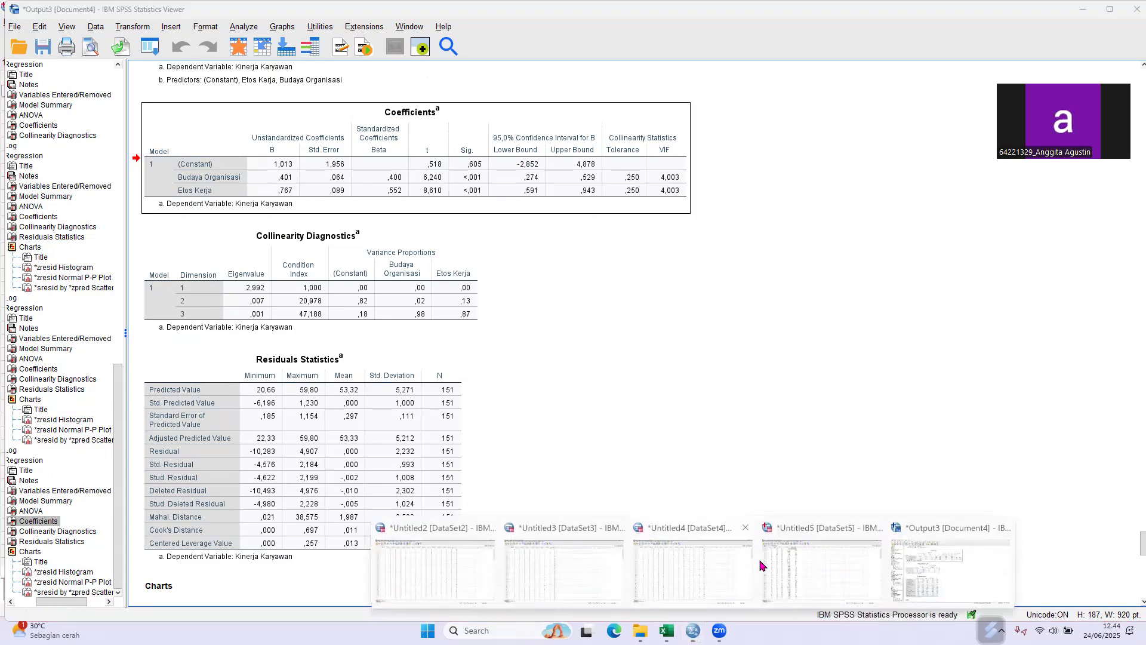
pyautogui.click(824, 568)
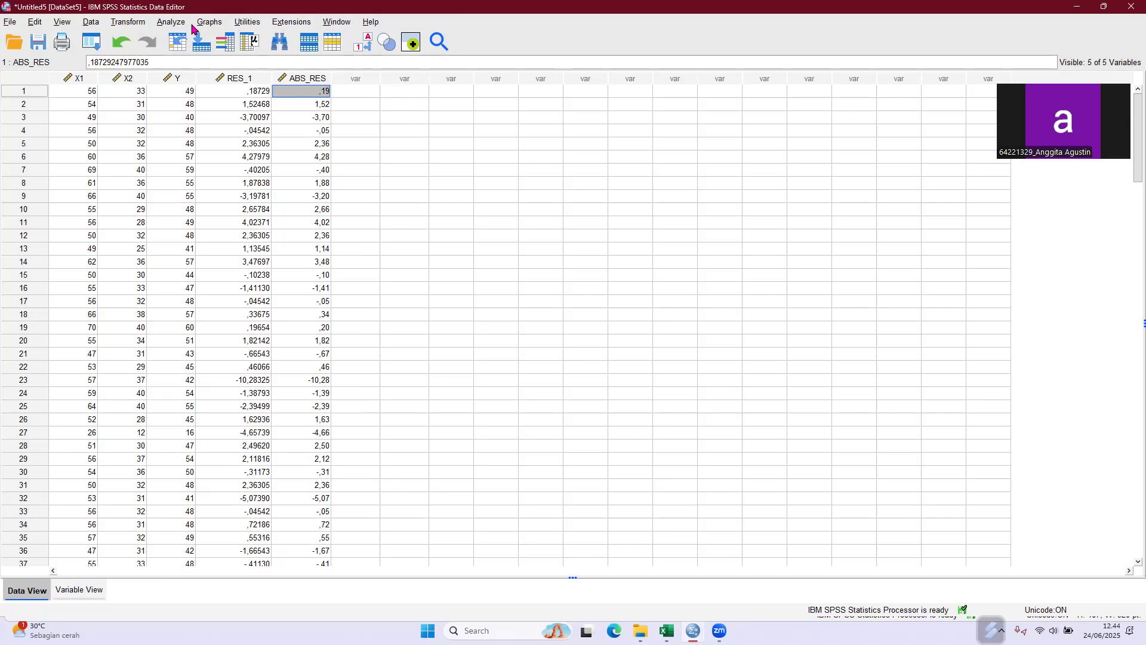
pyautogui.click(166, 23)
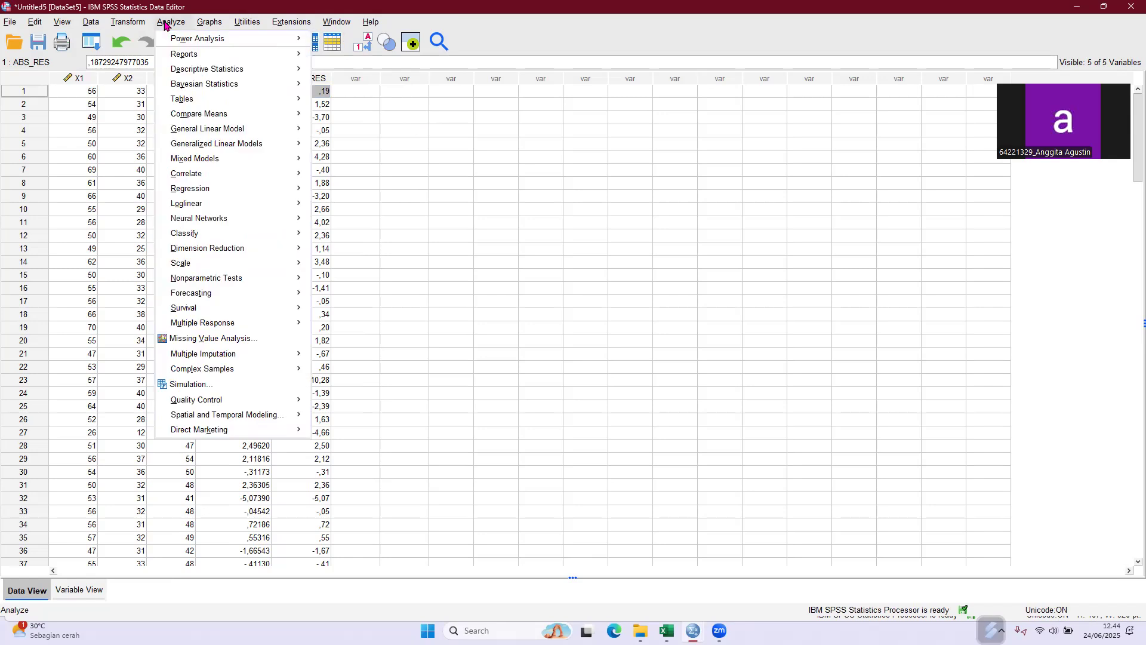
pyautogui.moveTo(214, 191)
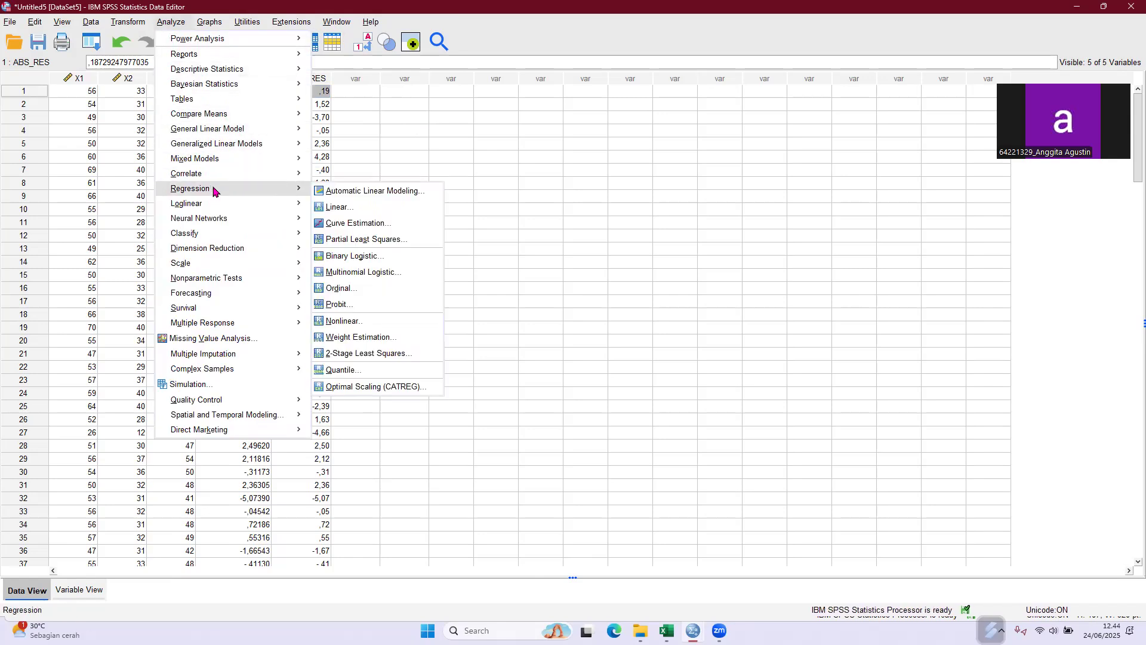
pyautogui.click(328, 208)
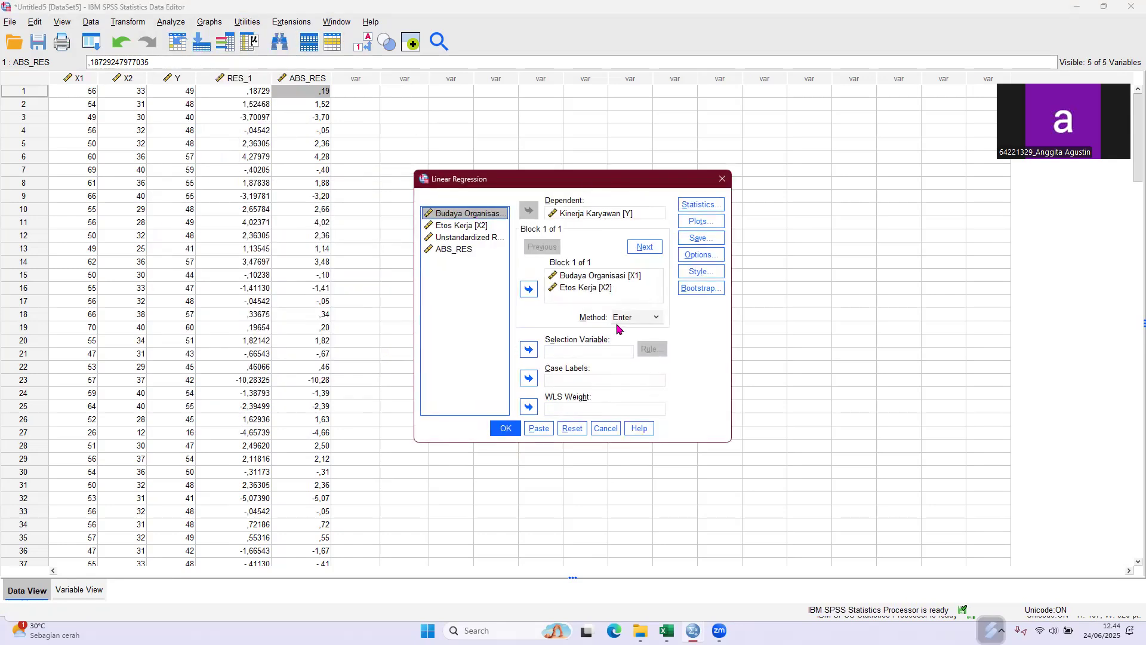
pyautogui.click(705, 206)
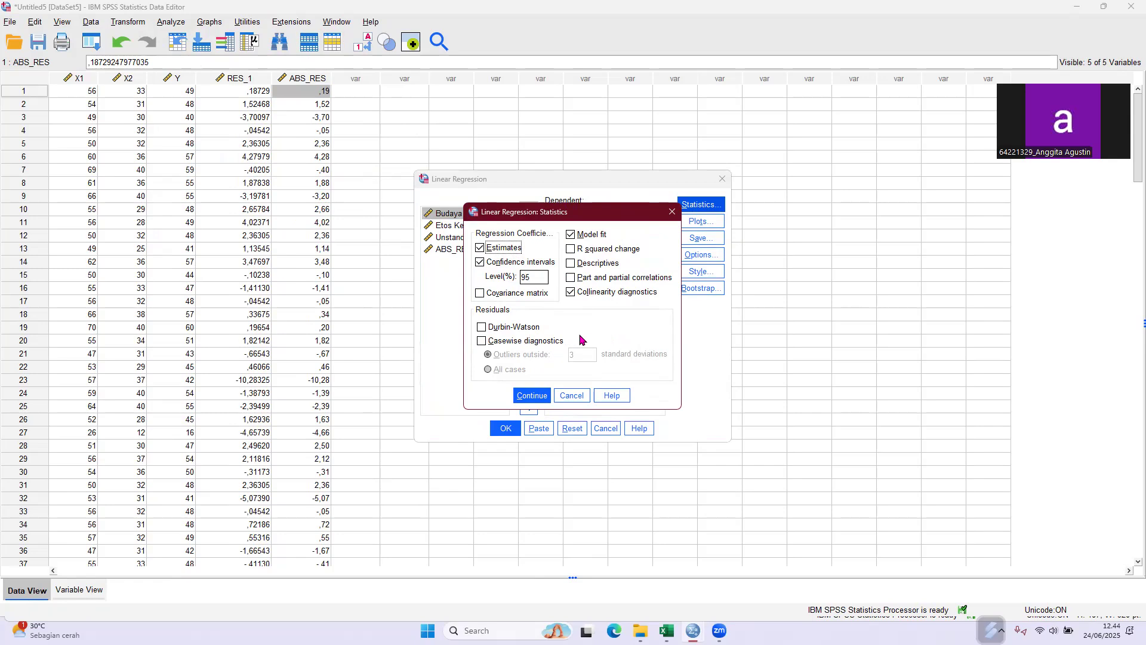
pyautogui.click(531, 396)
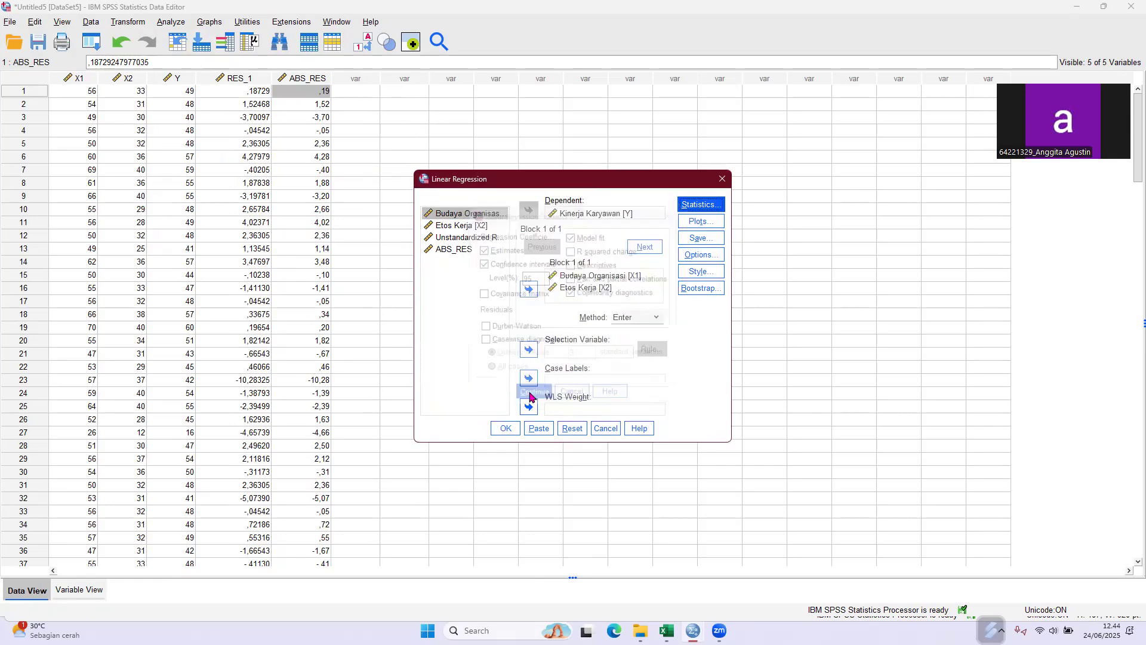
pyautogui.click(507, 428)
# - Review the rerun regression's output from its tables through the residual histogram and P-P plot
pyautogui.scroll(-5, 517, 427)
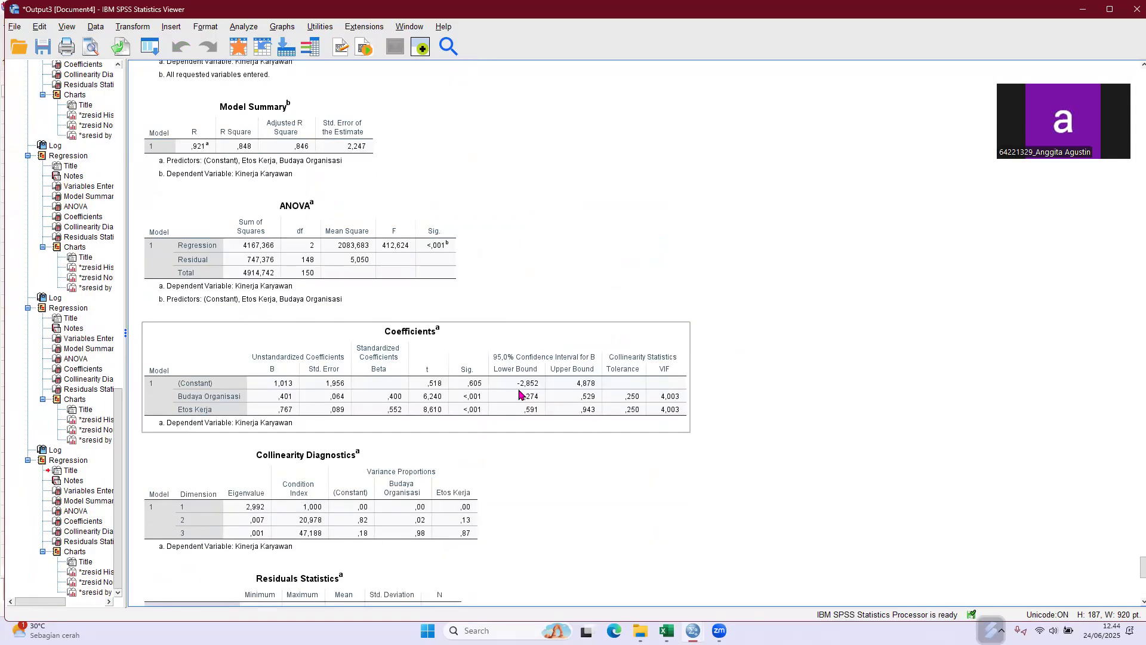
pyautogui.scroll(3, 516, 459)
pyautogui.click(526, 430)
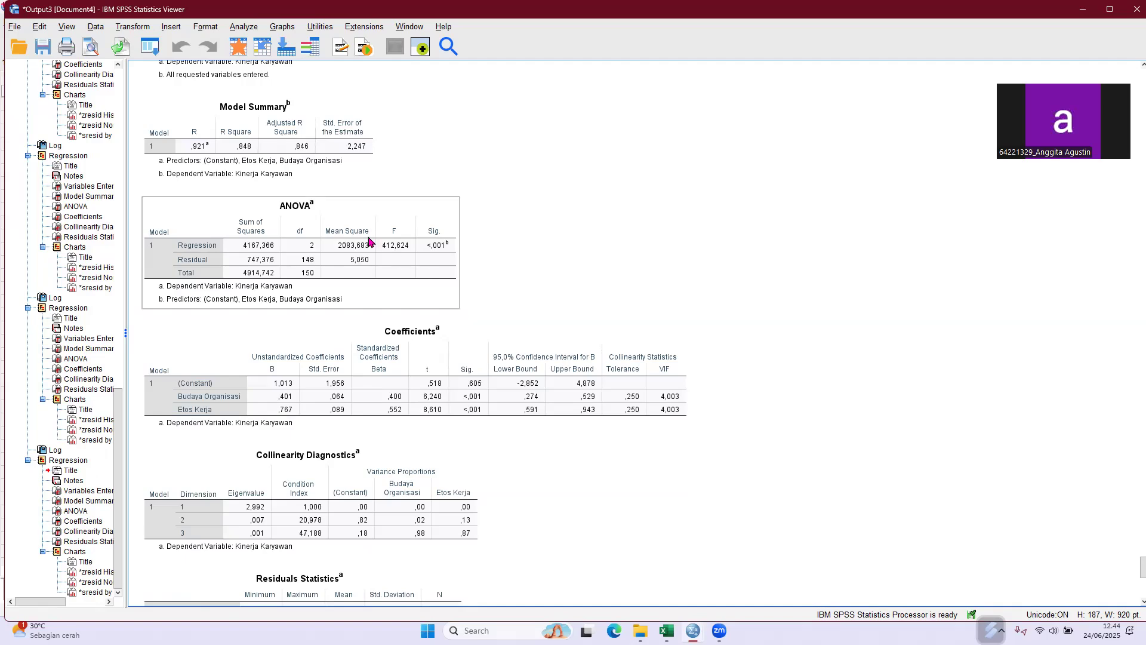
pyautogui.scroll(-4, 371, 259)
pyautogui.scroll(-15, 370, 259)
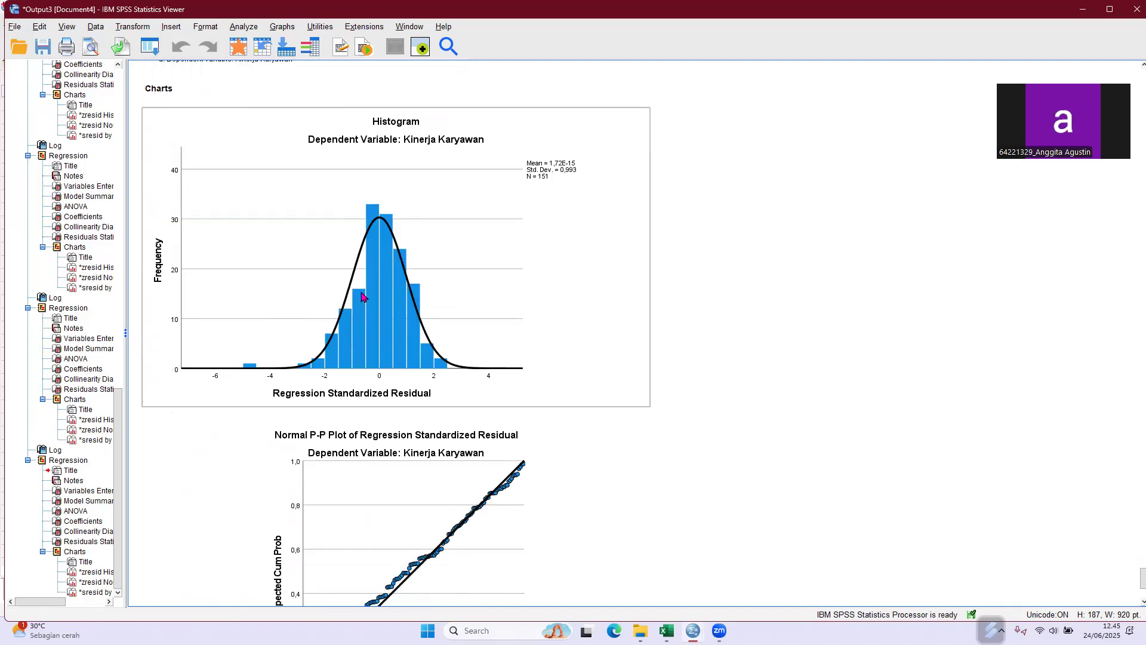
pyautogui.scroll(-4, 361, 298)
pyautogui.scroll(15, 361, 299)
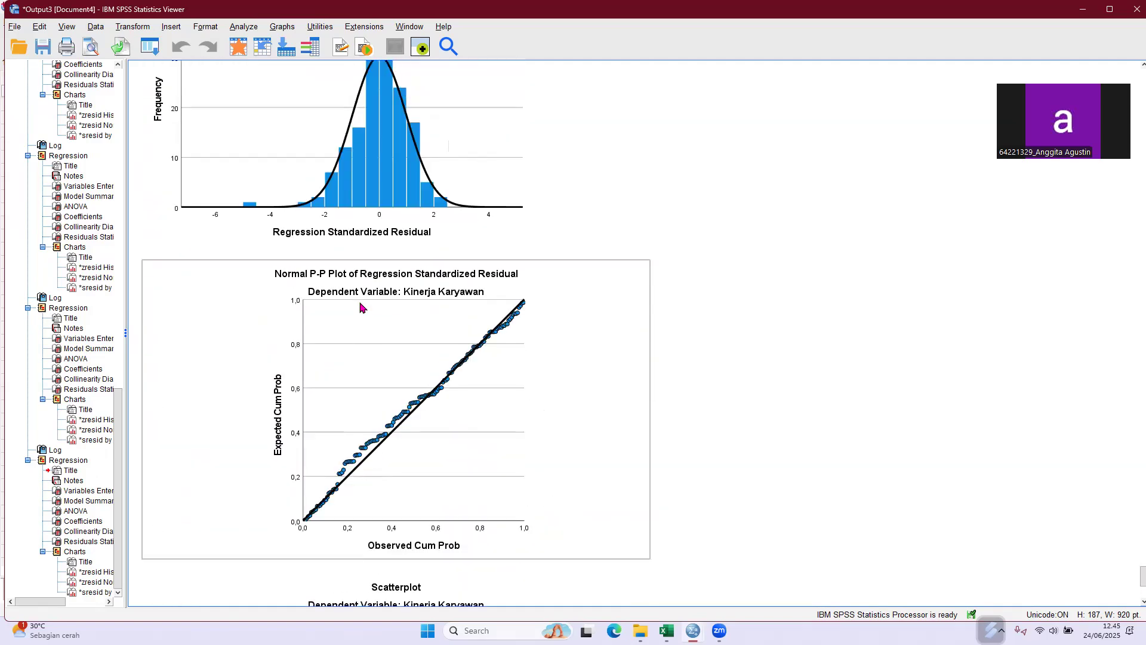
pyautogui.scroll(15, 362, 315)
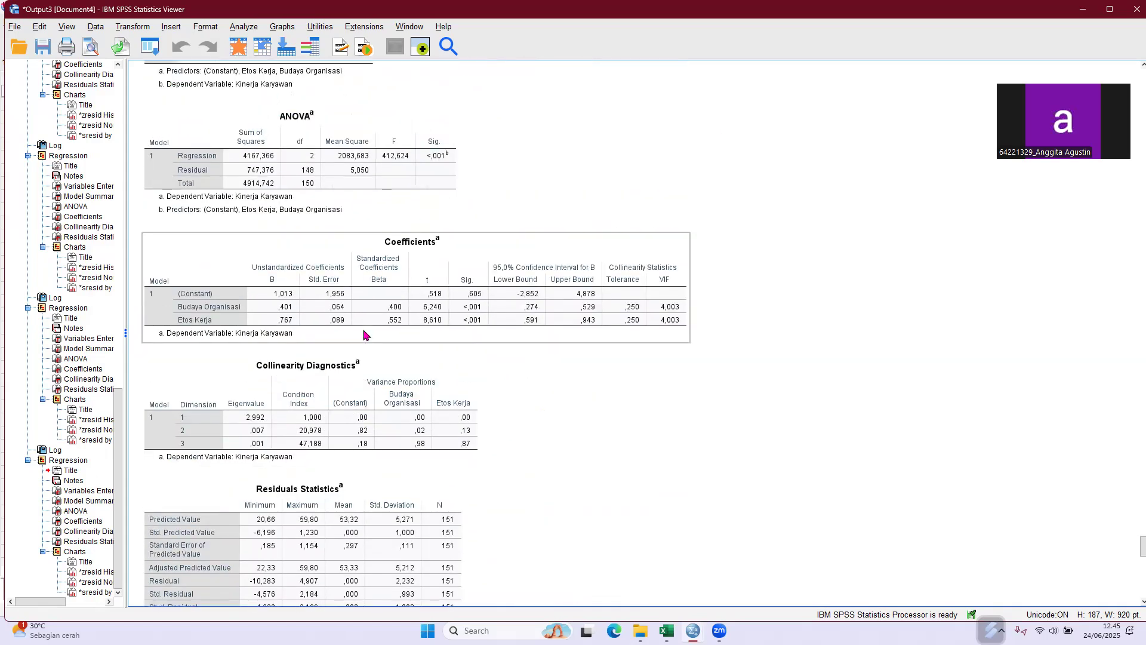
pyautogui.scroll(3, 364, 338)
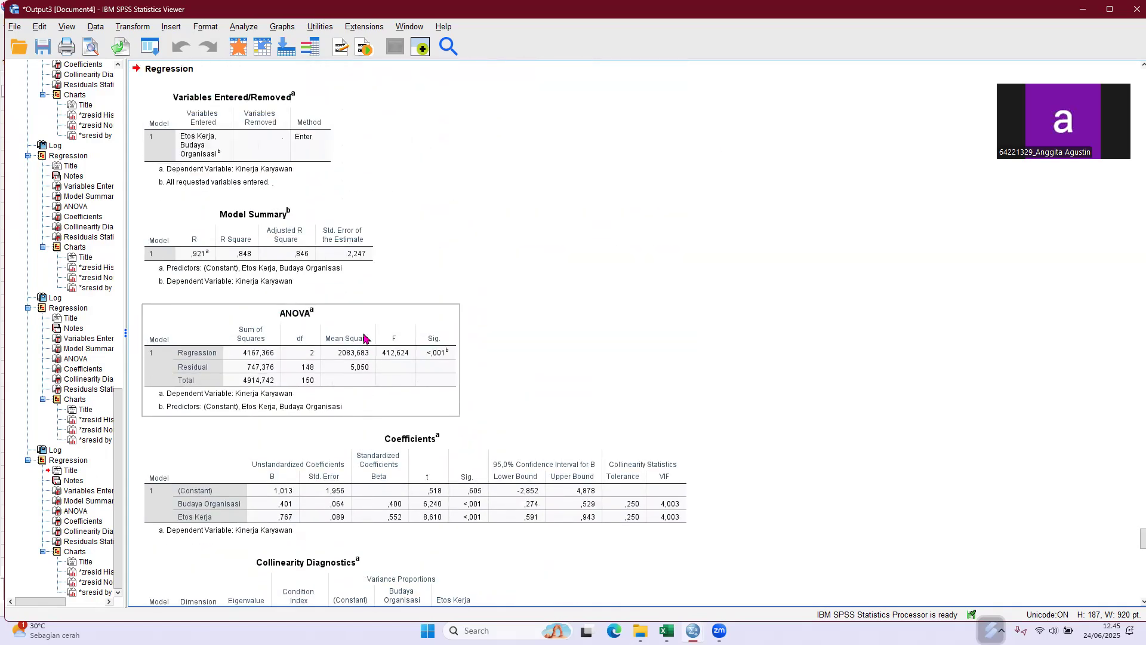
# - Examine the t values and significance of both predictors in the Coefficients table, and the F test in the ANOVA table
pyautogui.scroll(-1, 444, 399)
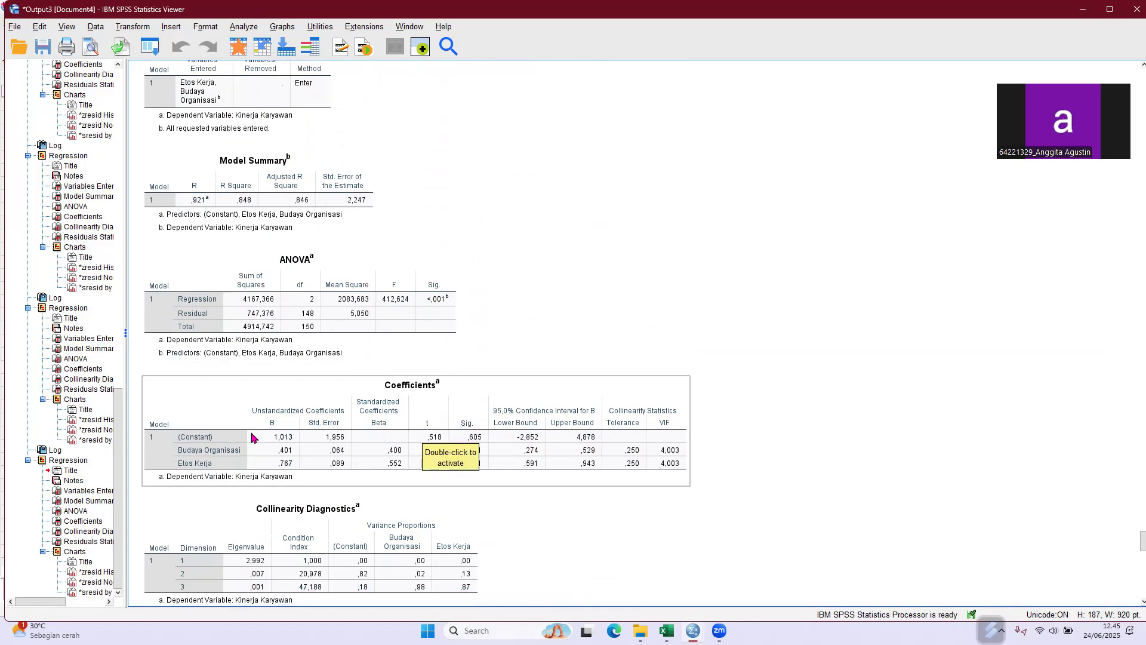
pyautogui.click(232, 453)
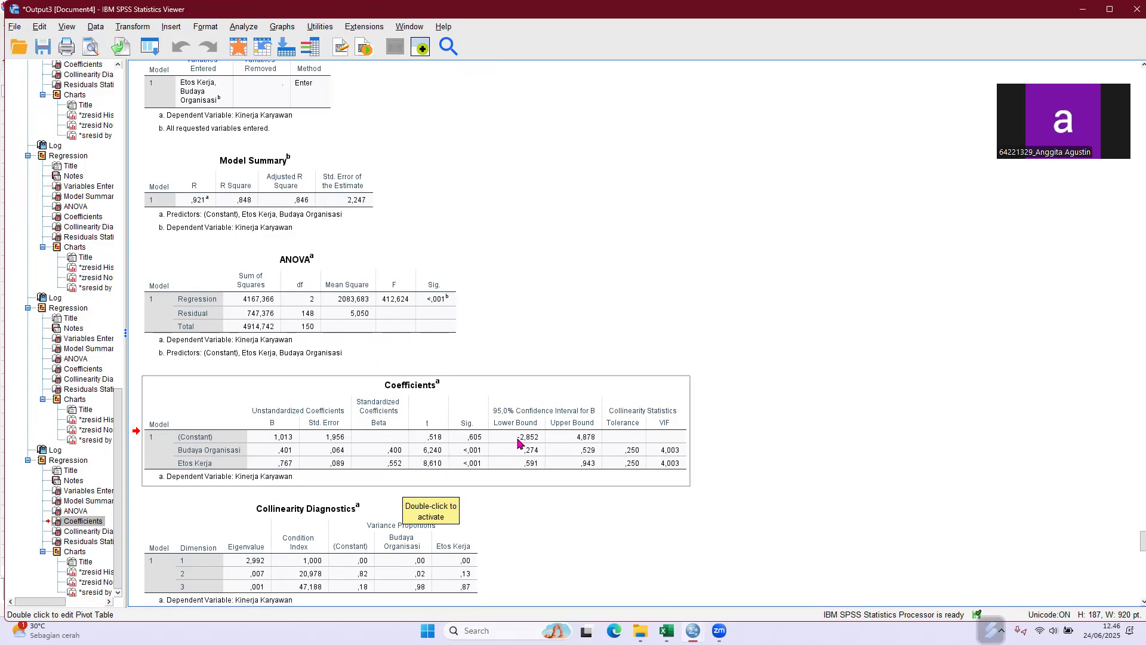
pyautogui.scroll(1, 514, 439)
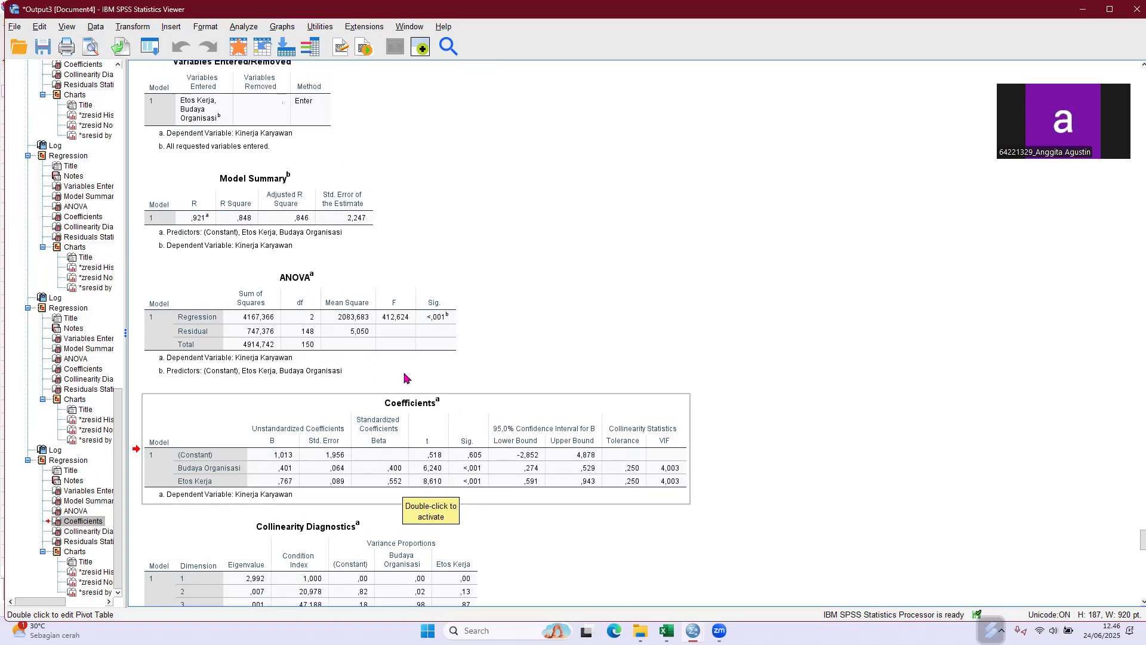
pyautogui.click(377, 334)
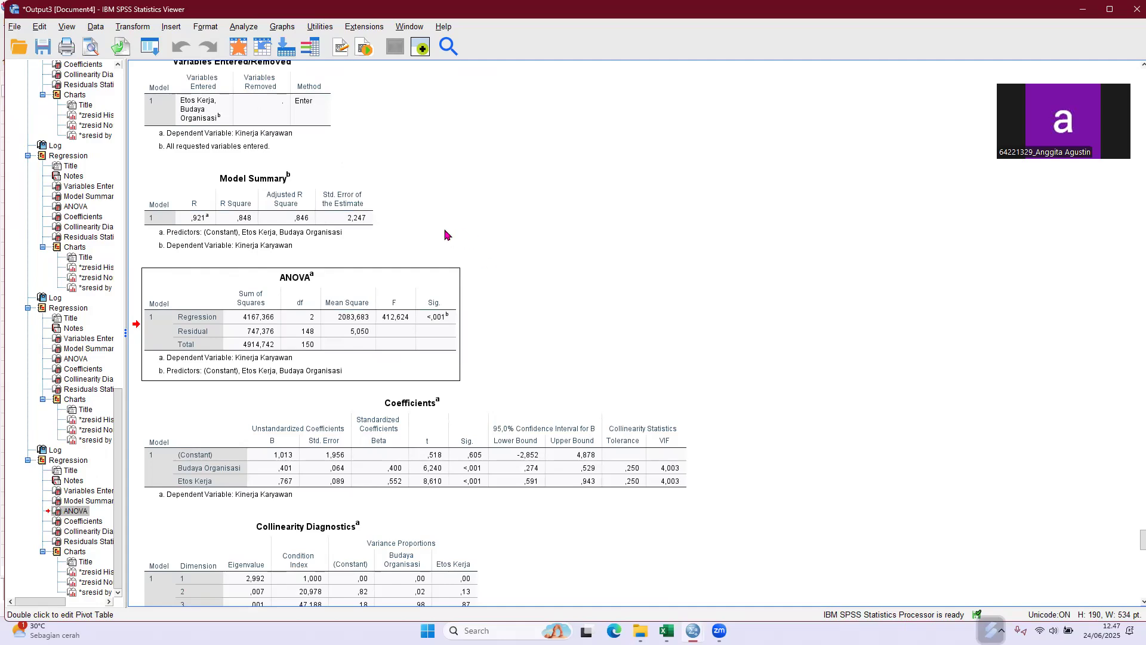
pyautogui.scroll(1, 445, 239)
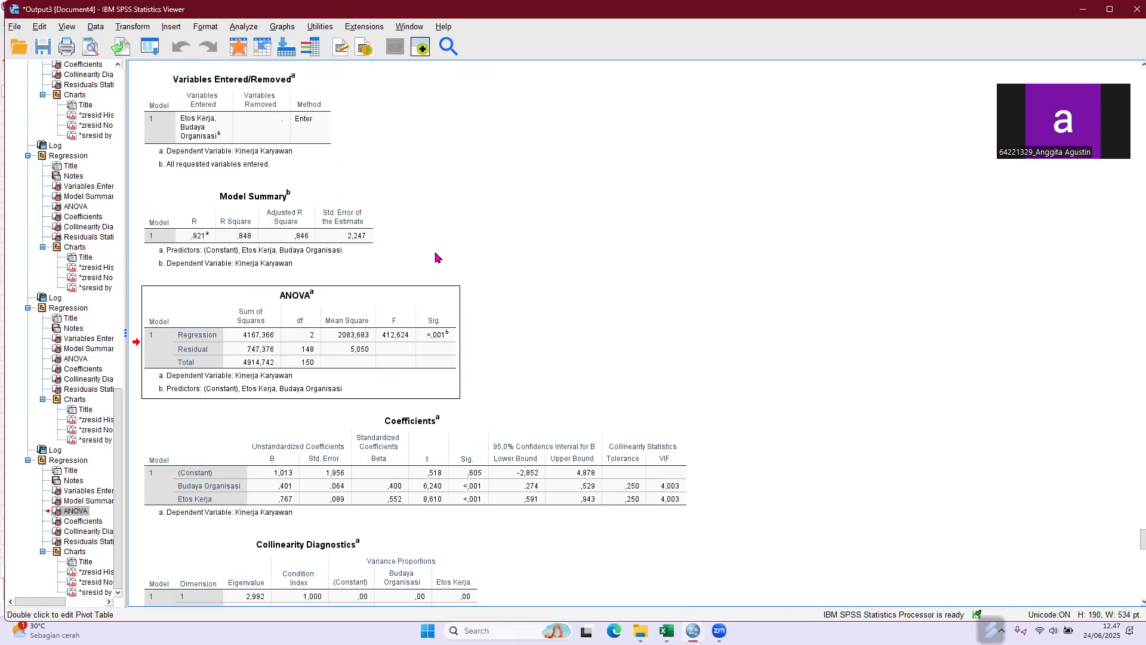
# - Examine the Model Summary table of the Kinerja Karyawan regression for R Square and Adjusted R Square
pyautogui.click(368, 268)
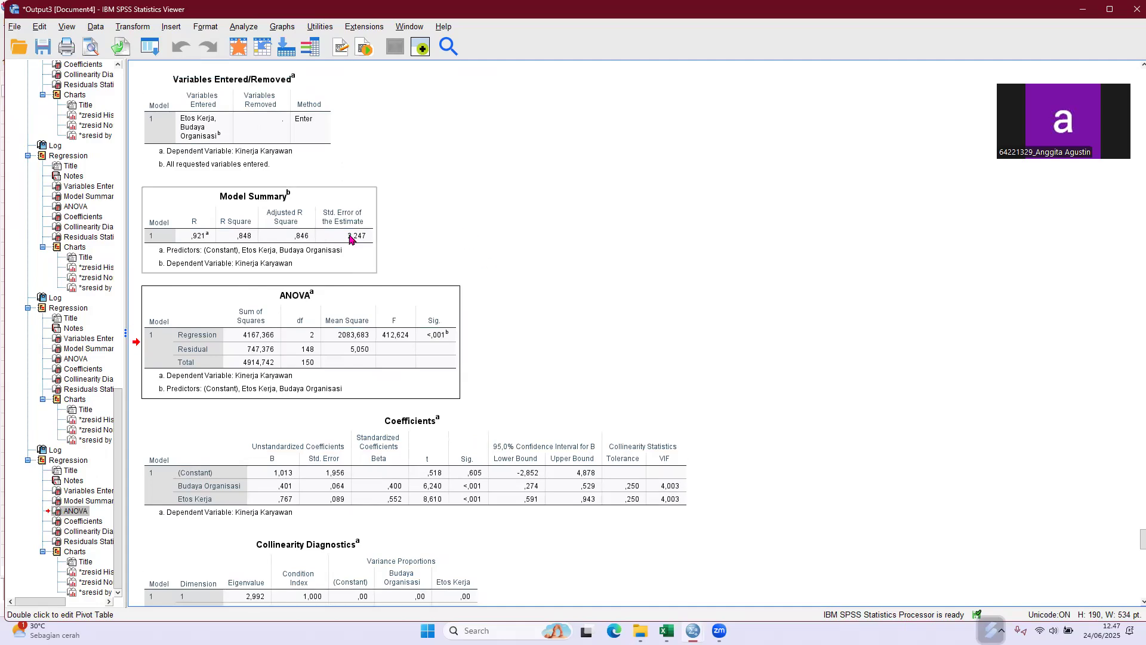
pyautogui.click(352, 237)
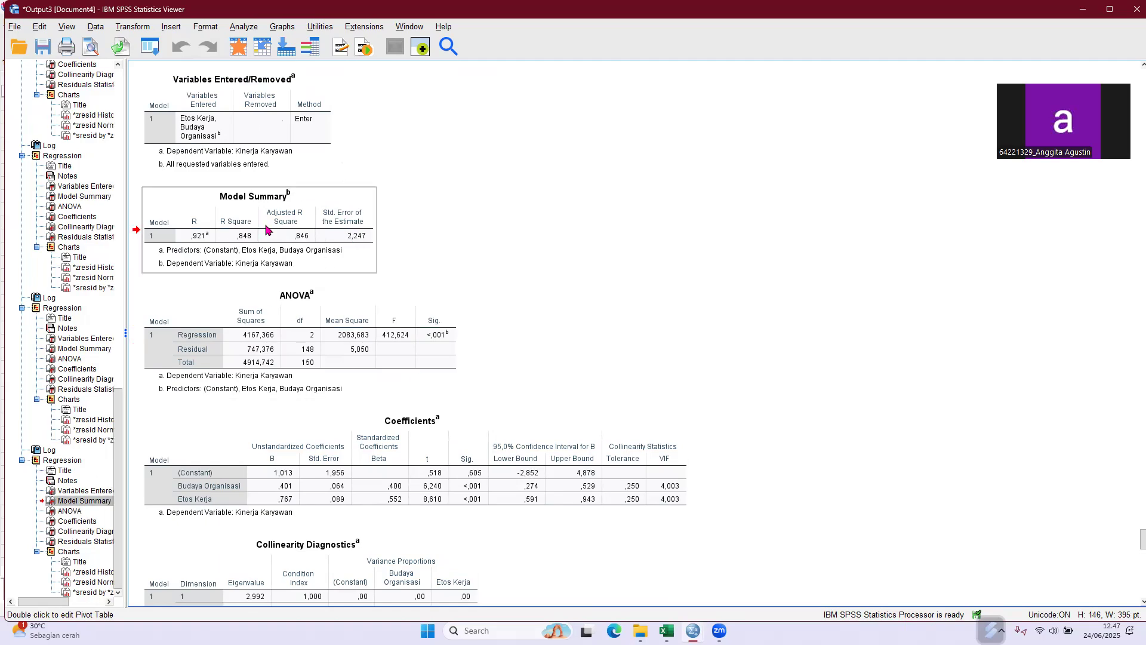
pyautogui.scroll(1, 270, 231)
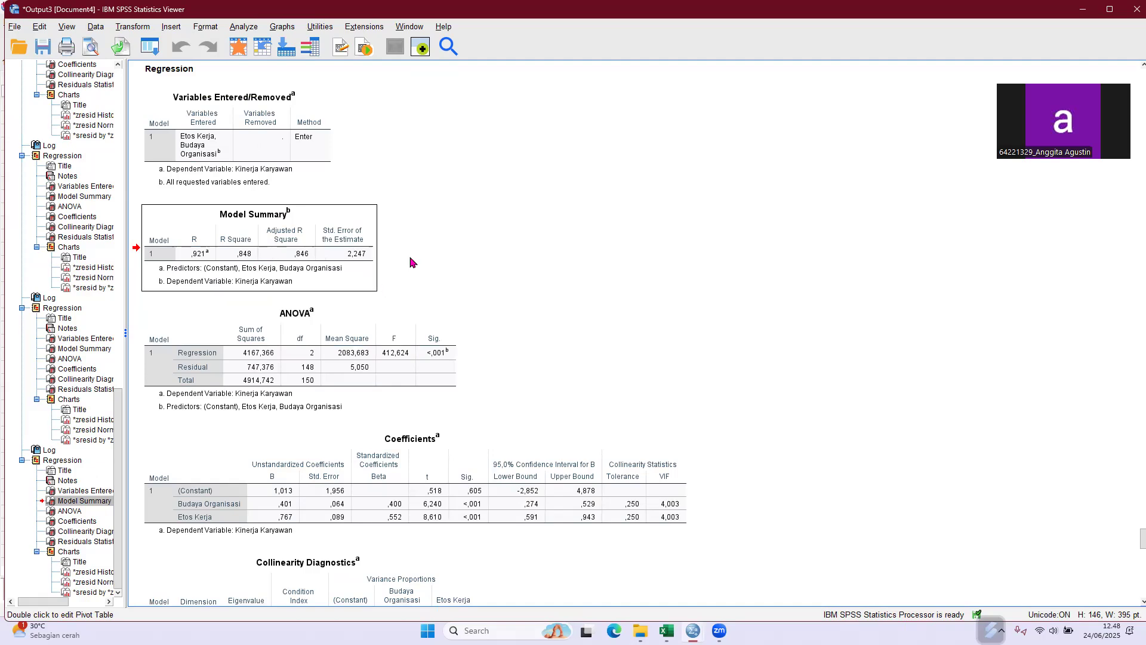
pyautogui.click(437, 263)
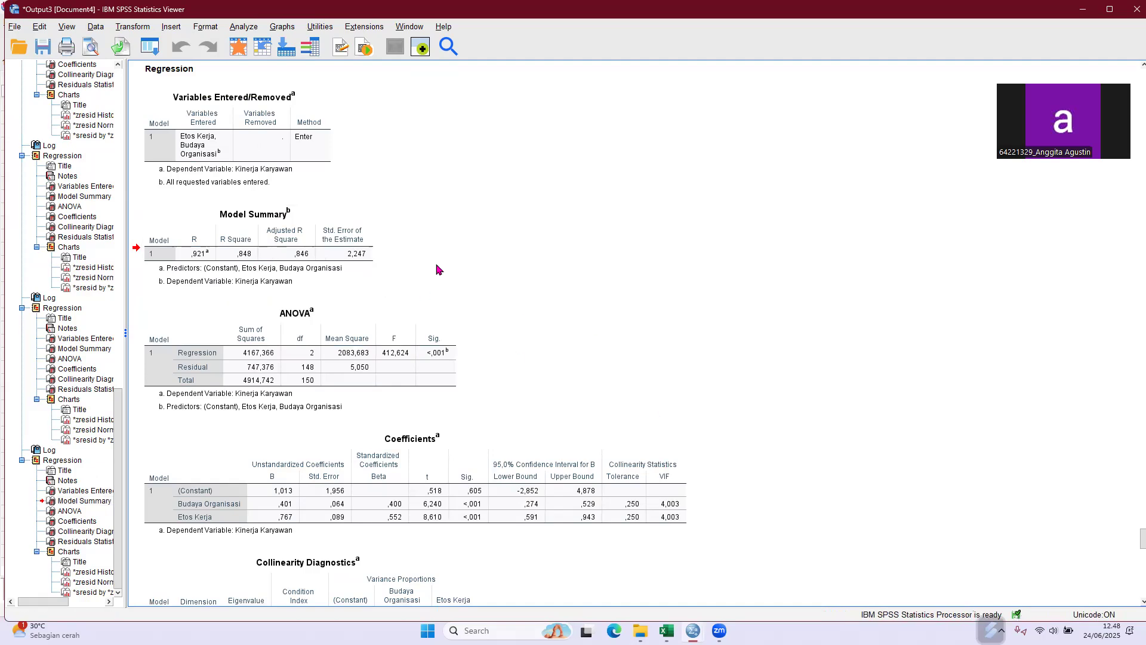
pyautogui.scroll(1, 529, 298)
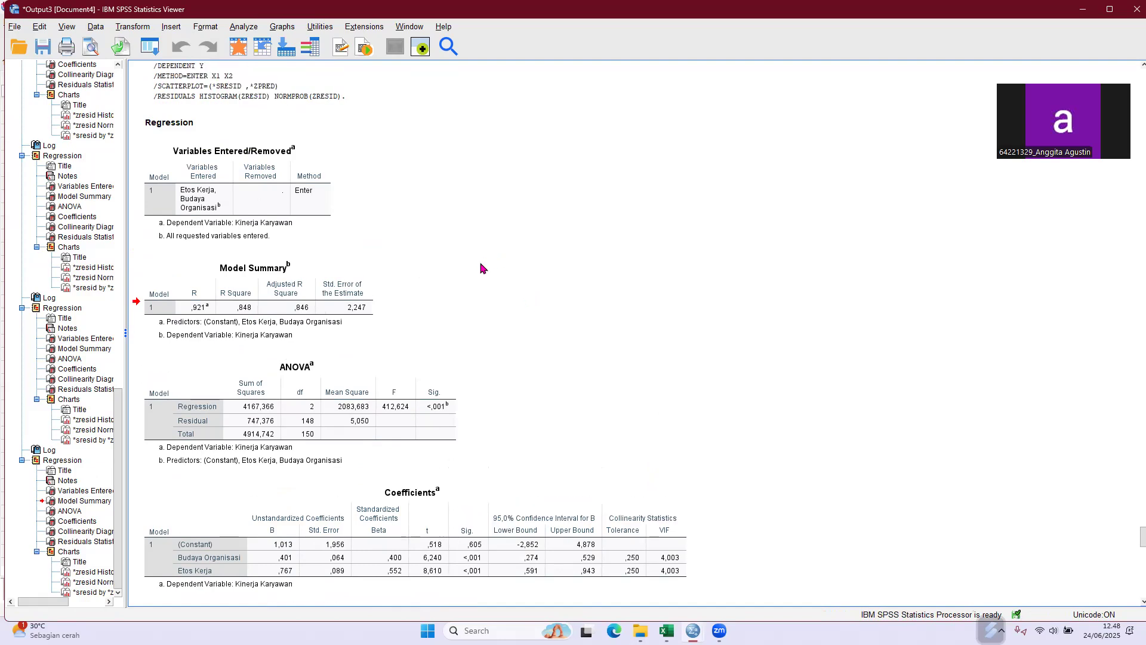
pyautogui.click(679, 82)
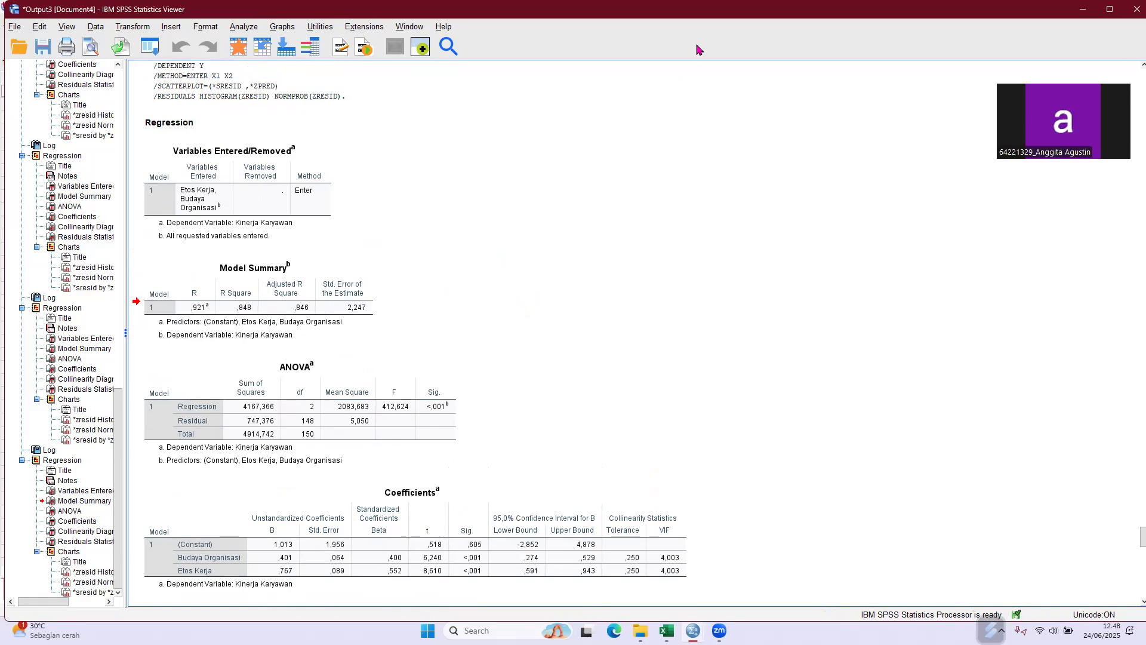